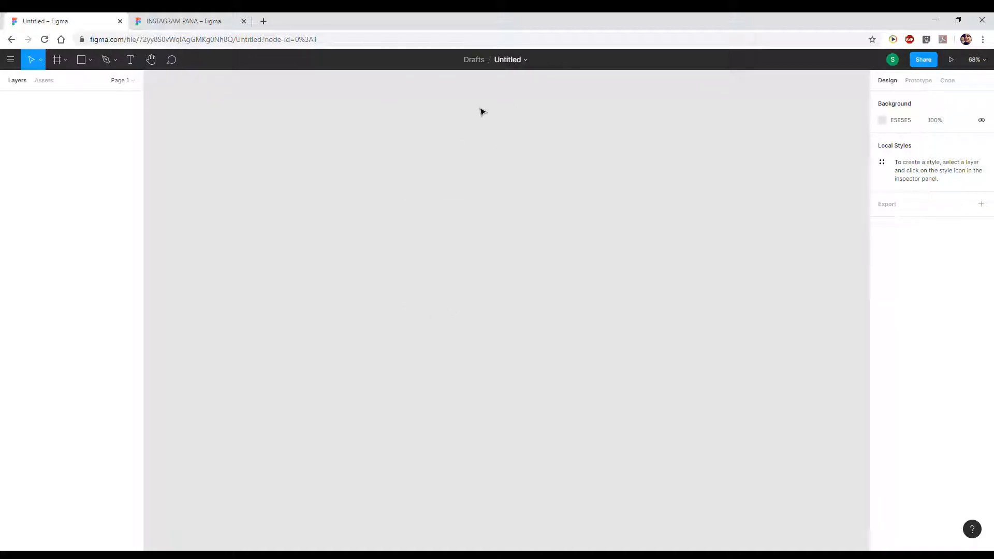
Rename the file as "Video Tutorial Componentes".
double_click(499, 61)
type("Video Tutorial Componentes")
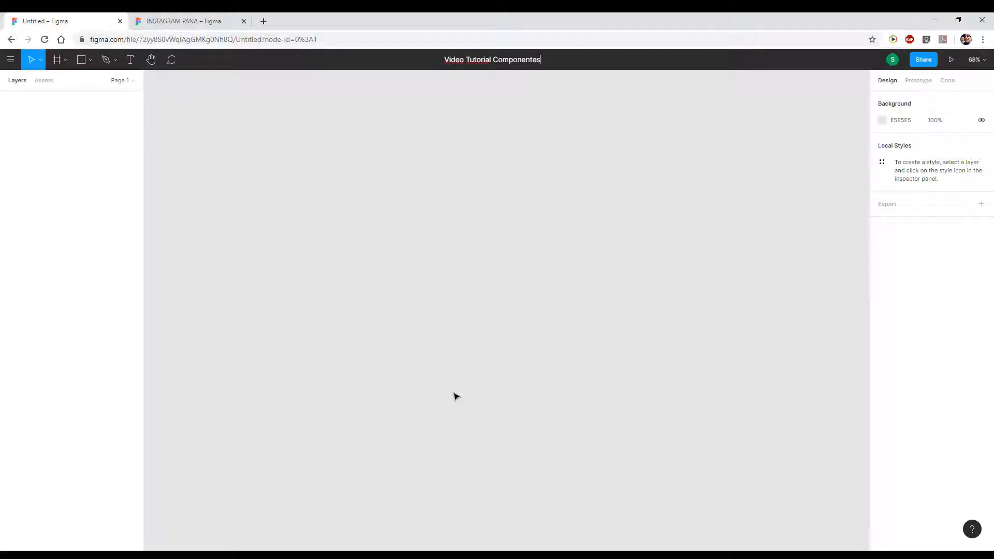
key("Return")
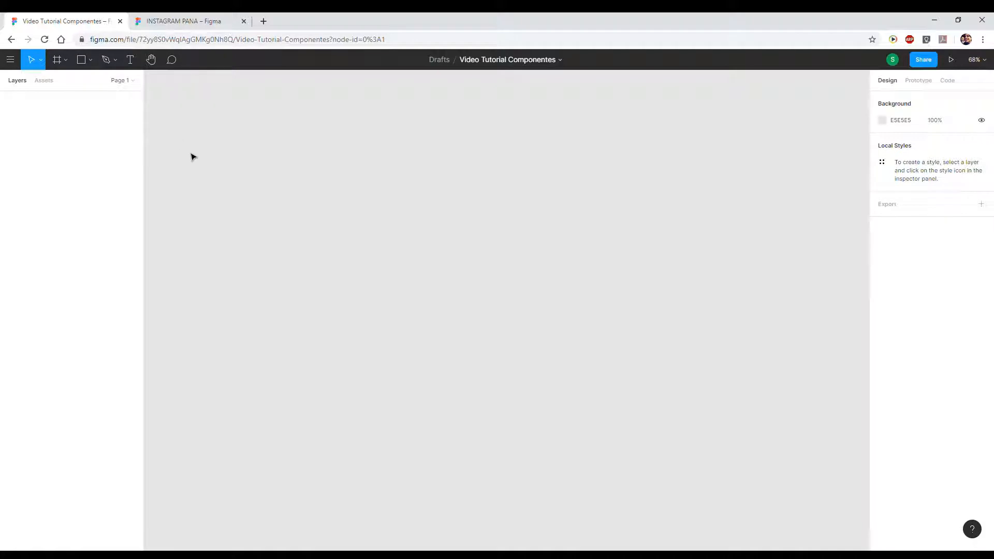
Draw a square on the canvas and set its size to 128 × 128.
left_click(74, 58)
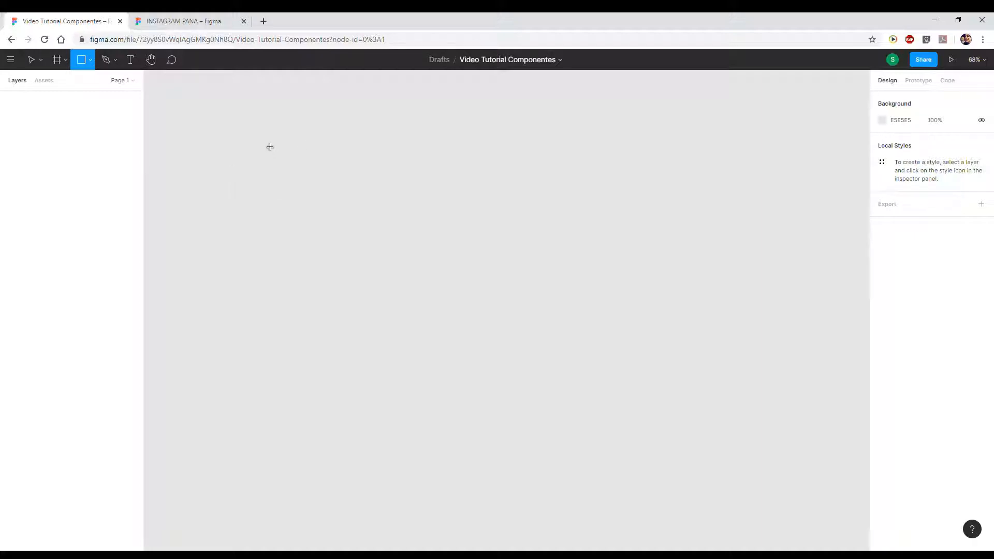
left_click_drag(262, 138, 317, 190)
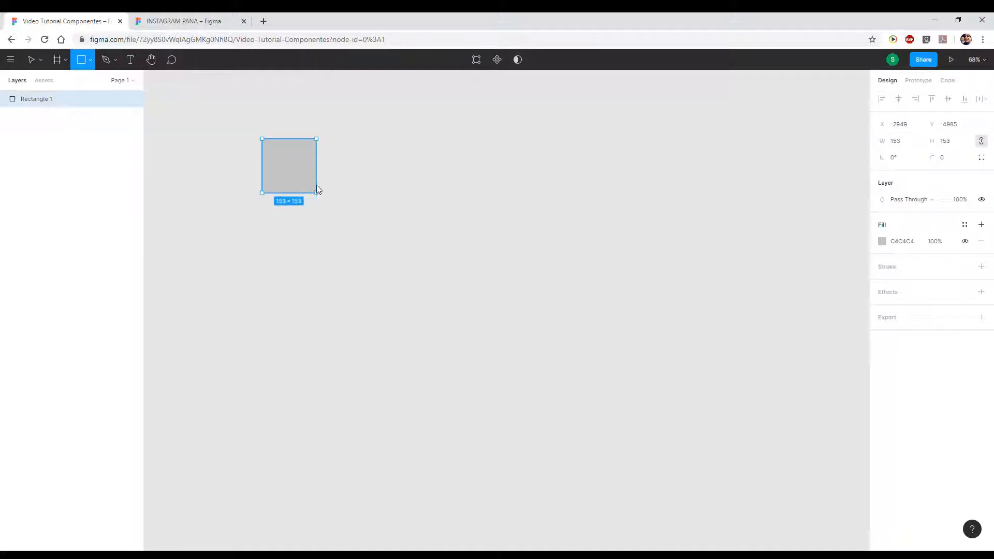
left_click(900, 141)
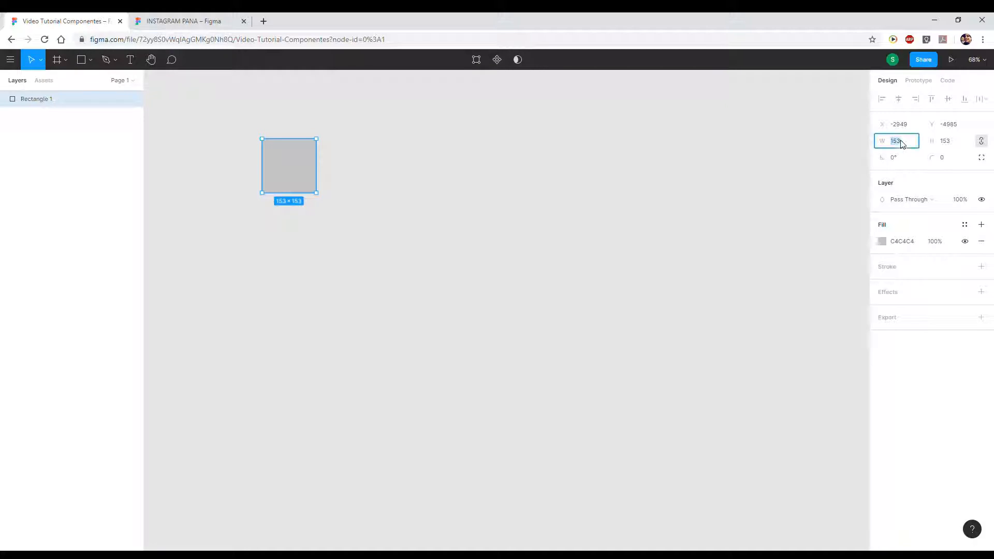
type("128")
key("Return")
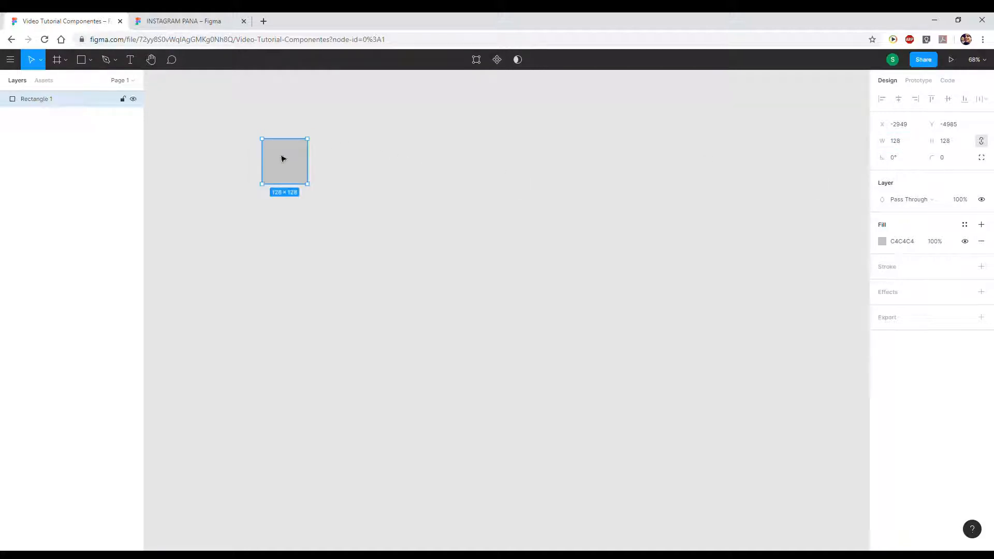
key("Escape")
Duplicate the square beside the original and stretch the copy into a wide rectangle of about 840 × 128.
left_click(297, 156)
left_click_drag(288, 162, 624, 191)
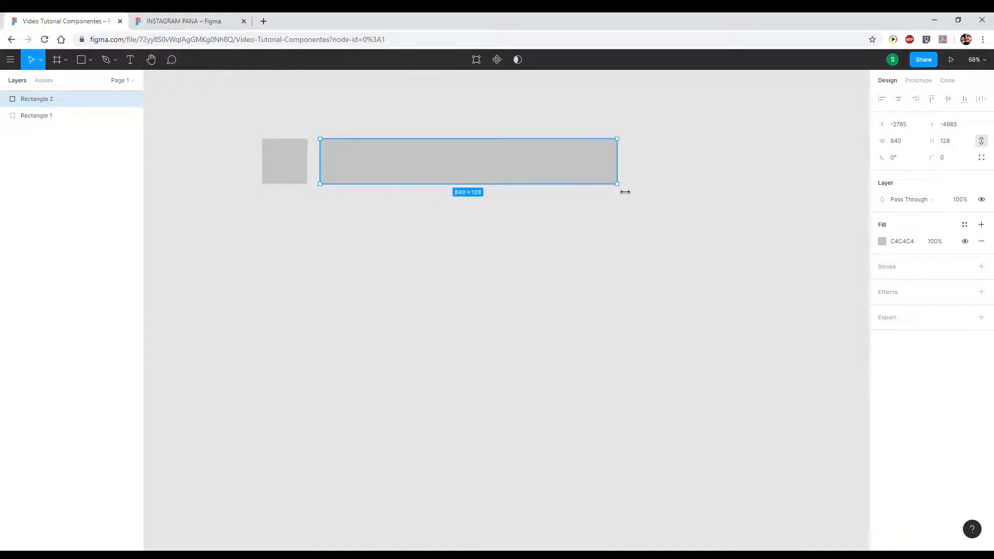
left_click(235, 156)
left_click(363, 162)
left_click(282, 165)
left_click(371, 149)
left_click(237, 168)
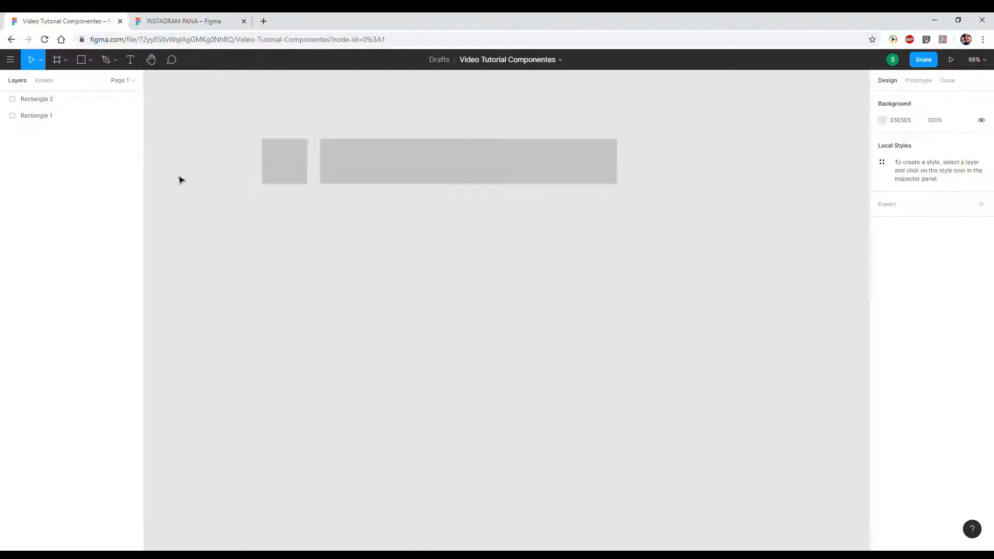
Add a text label reading "ícono" on the small square.
left_click(291, 179)
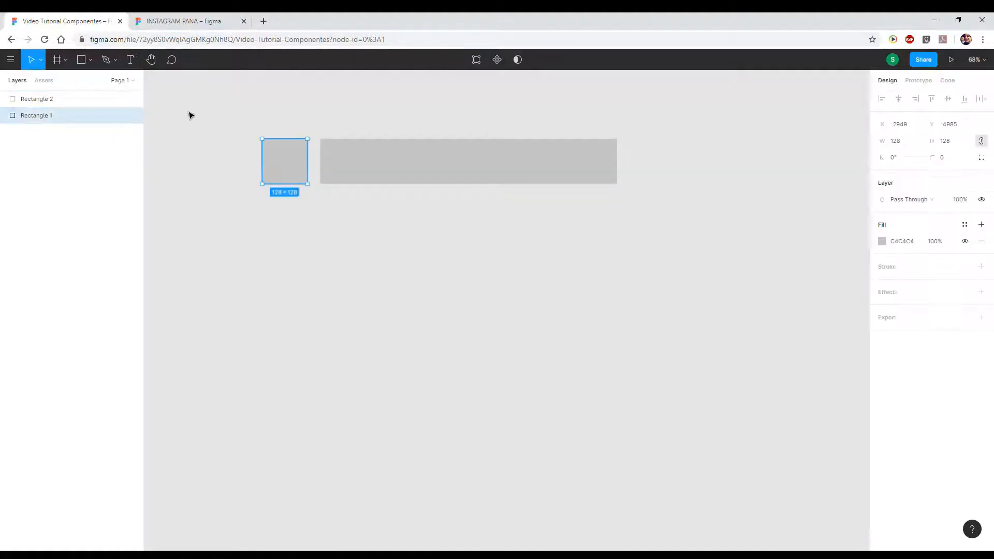
left_click(130, 60)
left_click(281, 163)
type("icono")
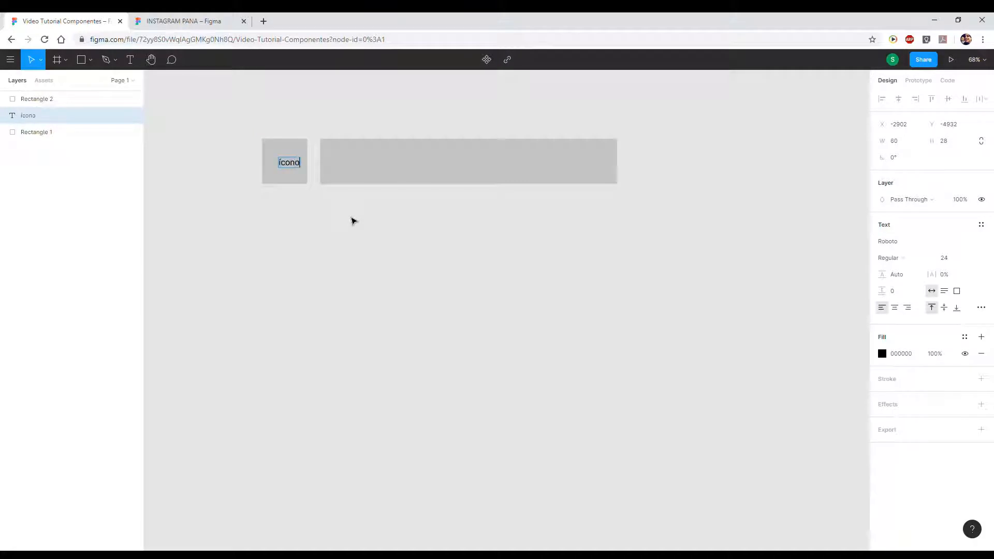
key("Escape")
Copy the "ícono" label onto the start of the wide rectangle and place it above that rectangle in the layer order.
left_click_drag(297, 167, 347, 166)
key("ctrl+c")
key("ctrl+v")
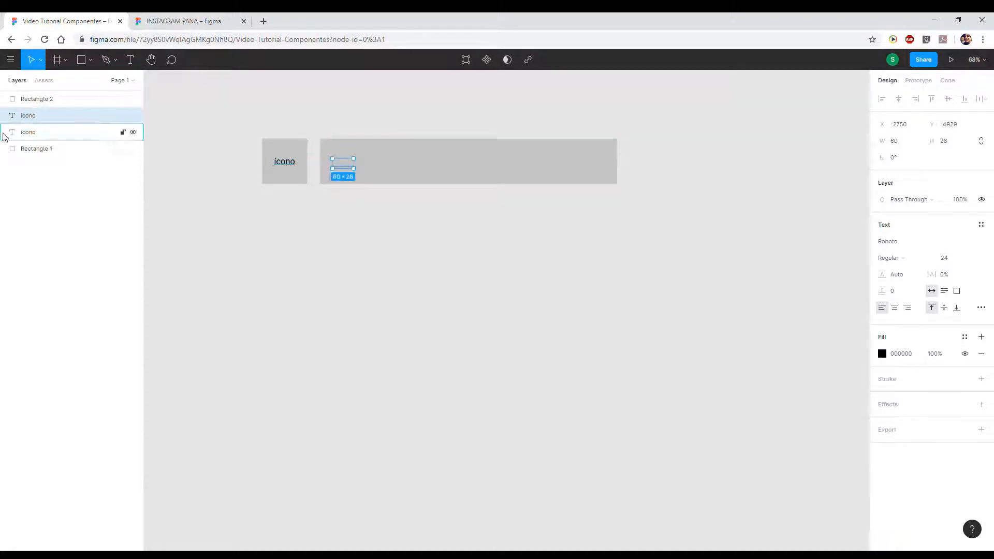
left_click_drag(37, 134, 31, 95)
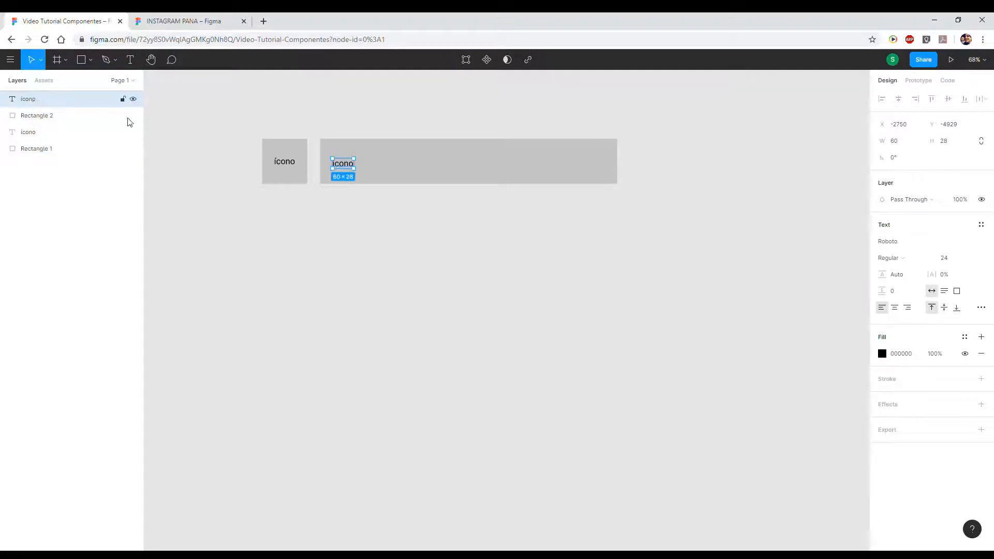
left_click_drag(351, 170, 353, 167)
Change the label on the wide rectangle to "Texto".
double_click(352, 167)
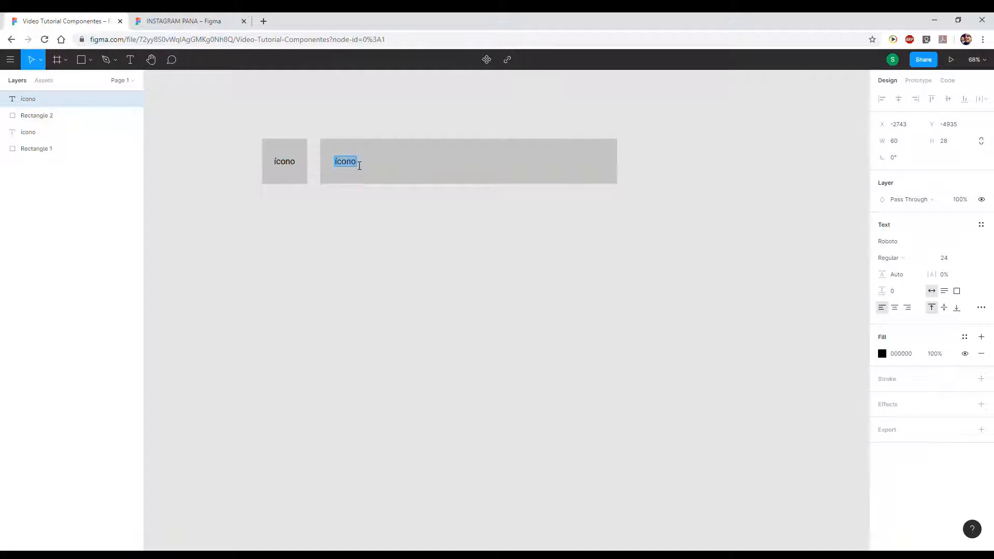
type("Texto")
key("Escape")
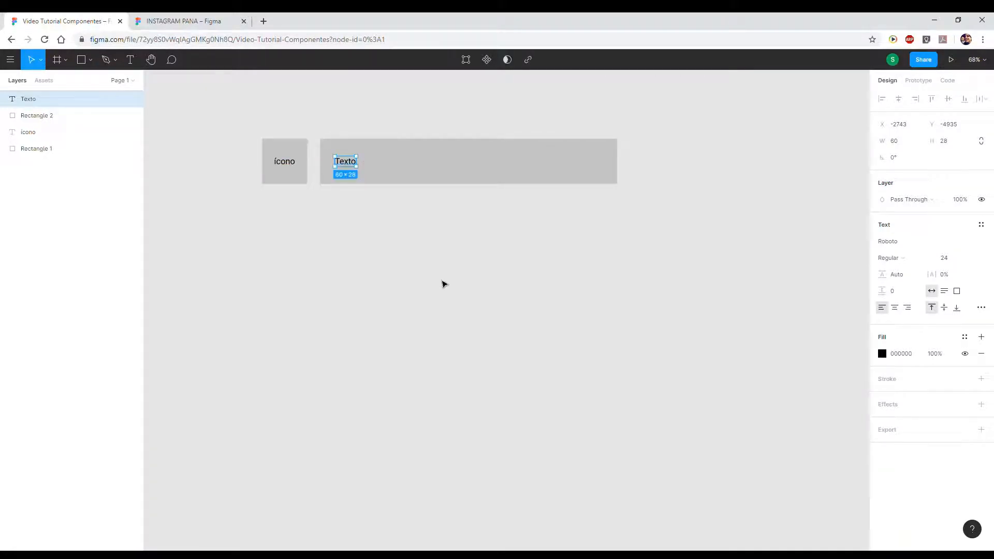
left_click(307, 249)
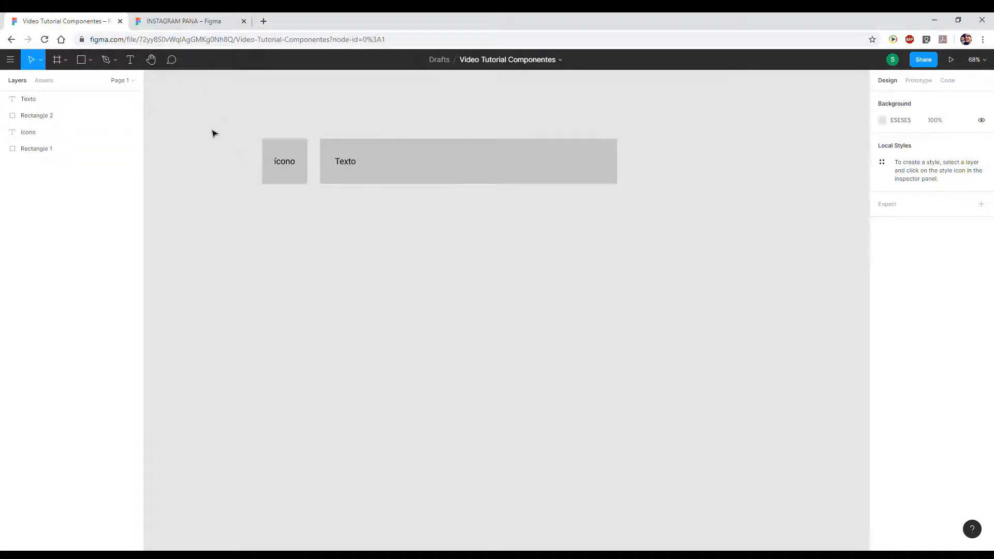
Duplicate the whole icon-and-text row and stack three evenly spaced copies below the original.
left_click_drag(209, 126, 641, 183)
left_click(651, 161)
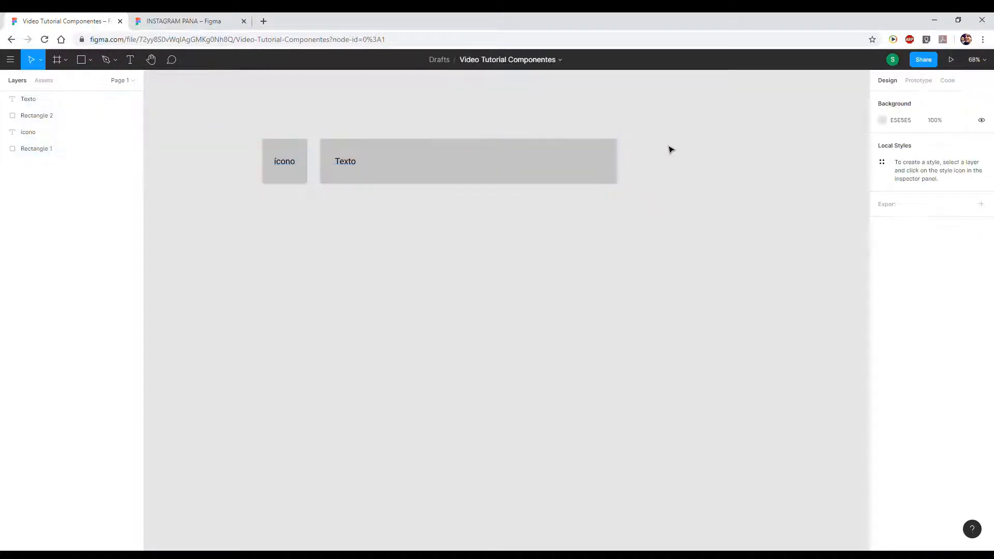
left_click_drag(668, 140, 226, 202)
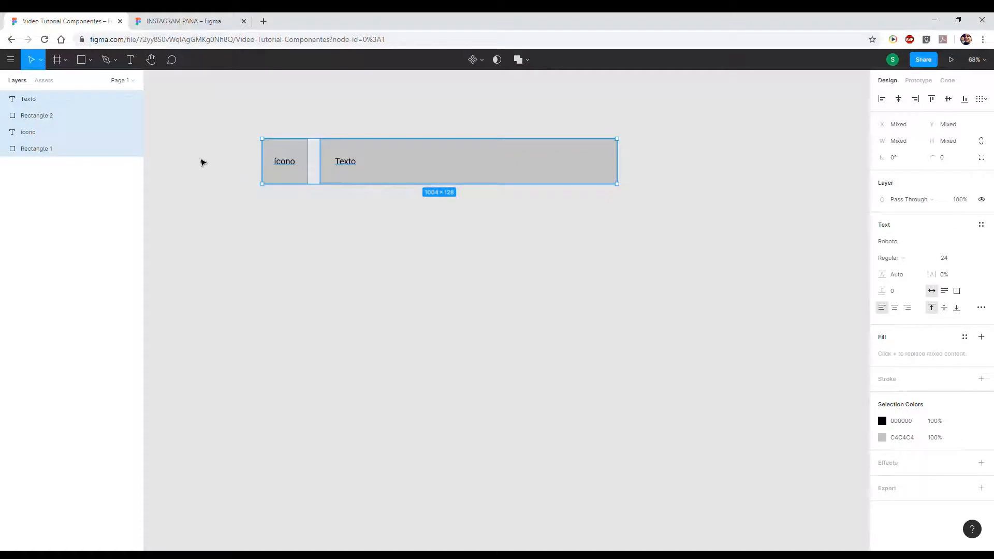
left_click_drag(215, 142, 659, 179)
key("ctrl+d")
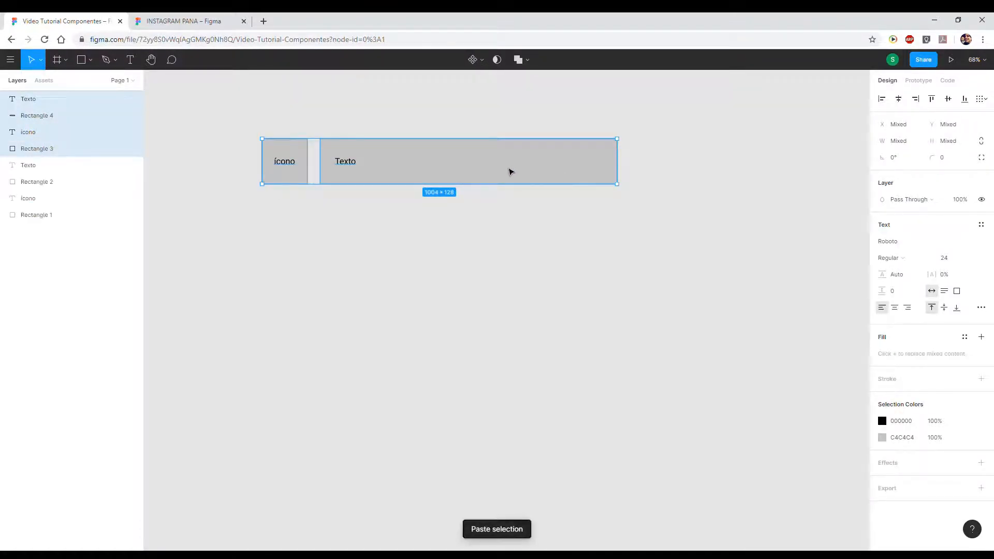
left_click_drag(508, 171, 496, 276)
key("ctrl+v")
key("ctrl+z")
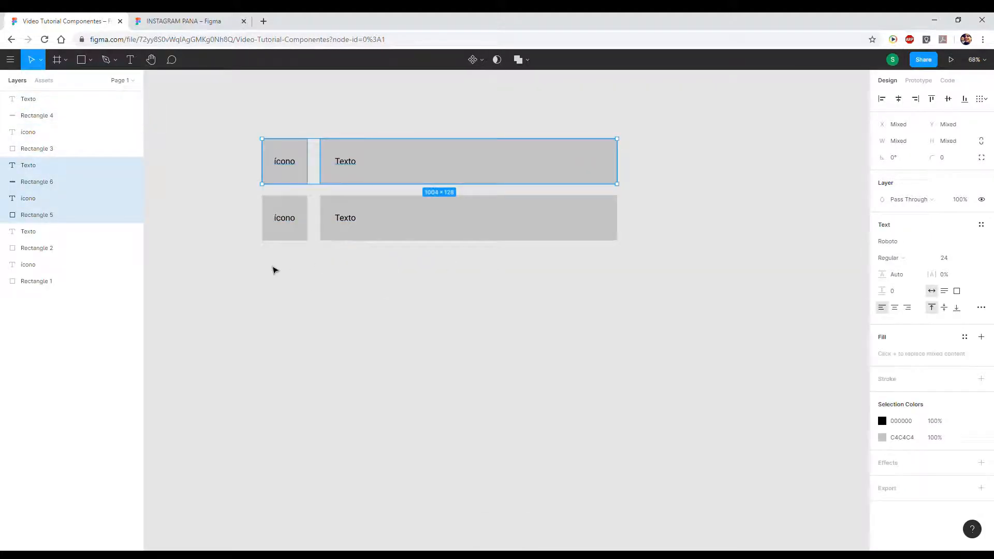
key("ctrl+v")
left_click_drag(401, 166, 400, 283)
key("ctrl+v")
left_click_drag(362, 181, 382, 337)
left_click(162, 388)
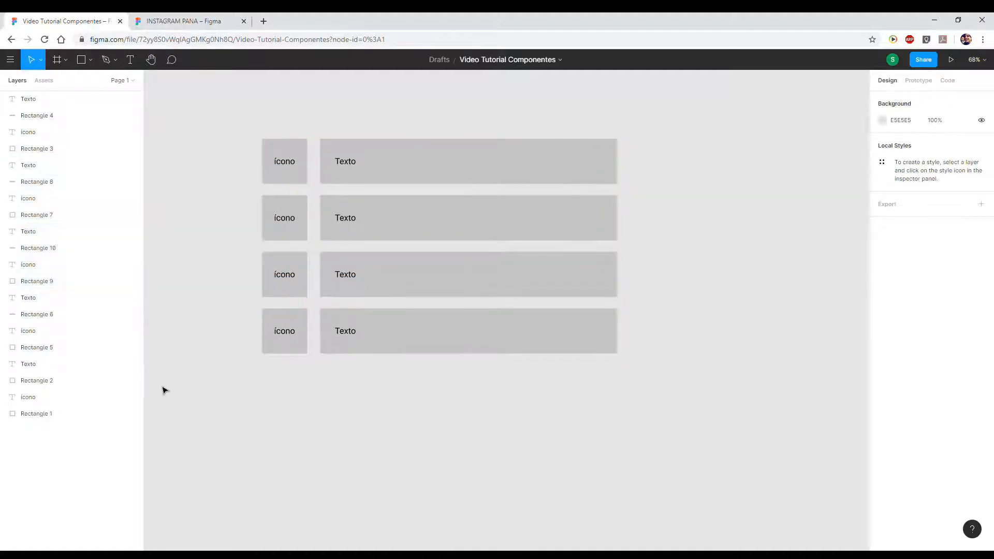
Delete the three copied rows below the original row.
left_click_drag(226, 103, 672, 369)
left_click(395, 406)
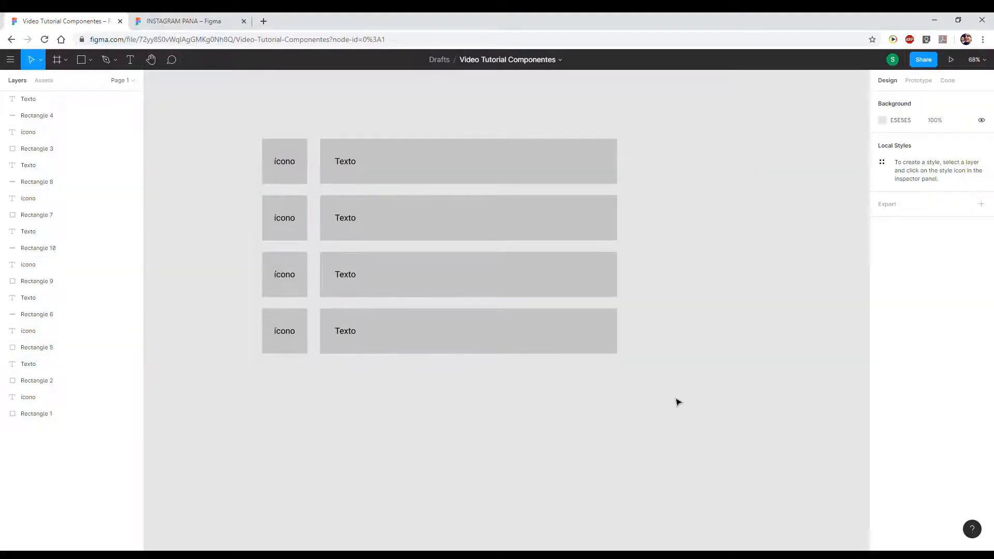
left_click_drag(668, 409, 250, 225)
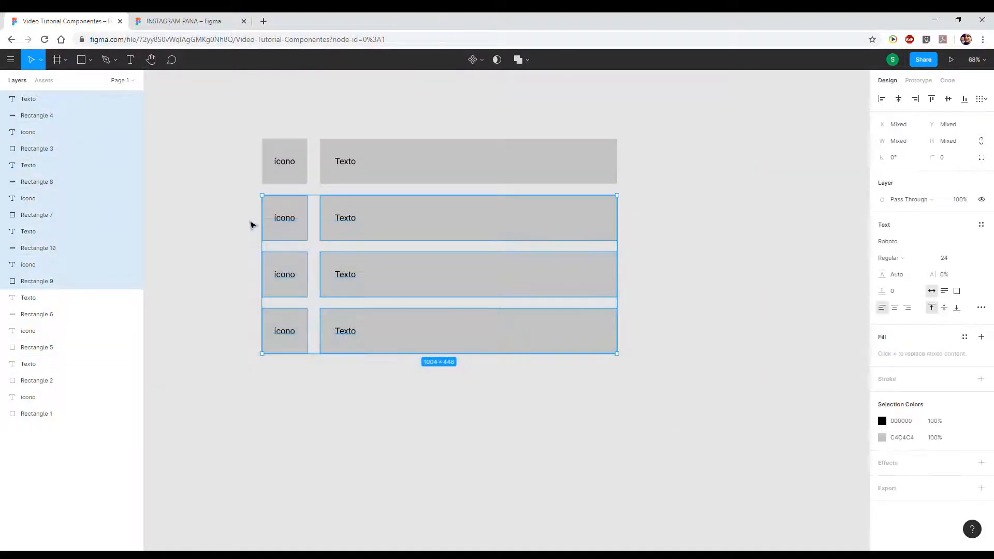
key("Delete")
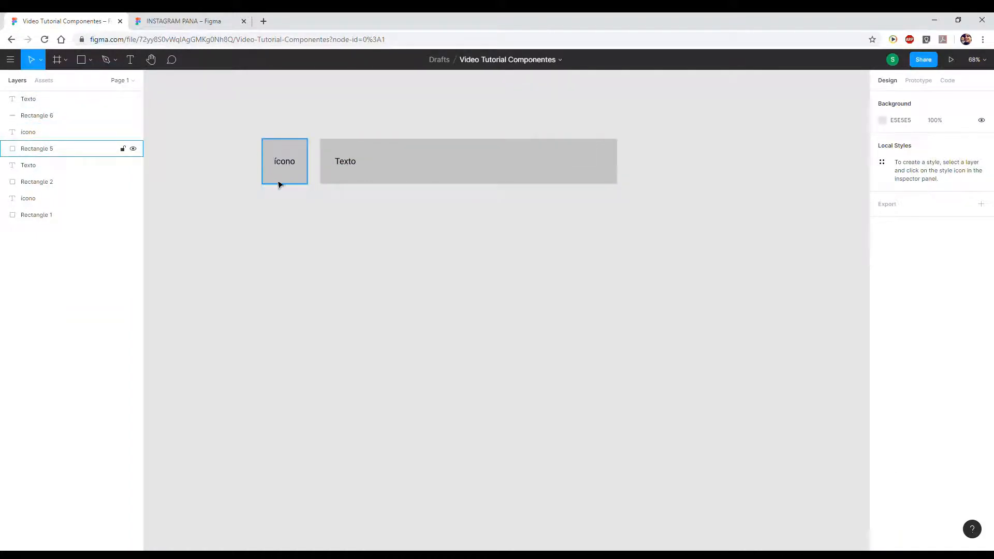
Examine which rectangle and text layers make up the icon square and the text bar.
left_click_drag(704, 144, 626, 148)
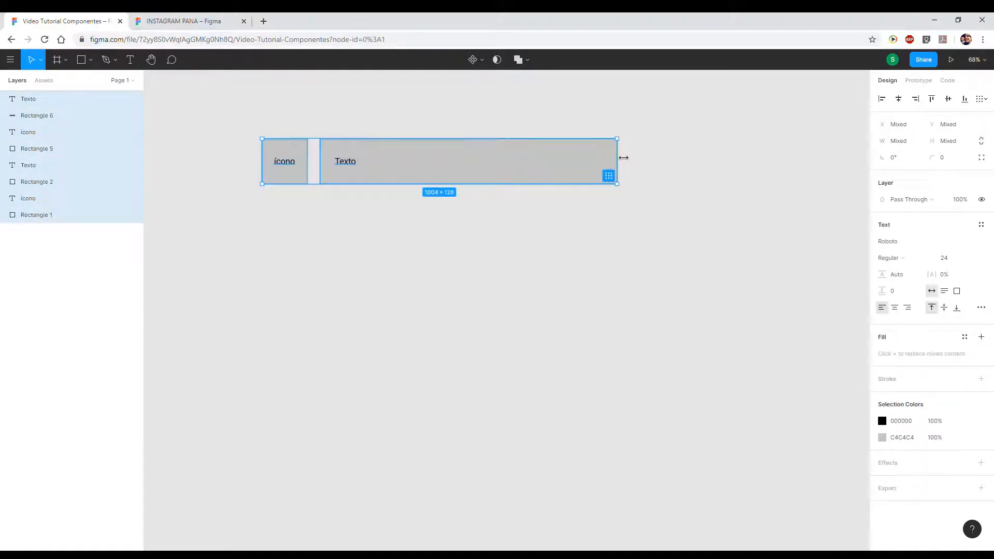
left_click(614, 157)
left_click(515, 238)
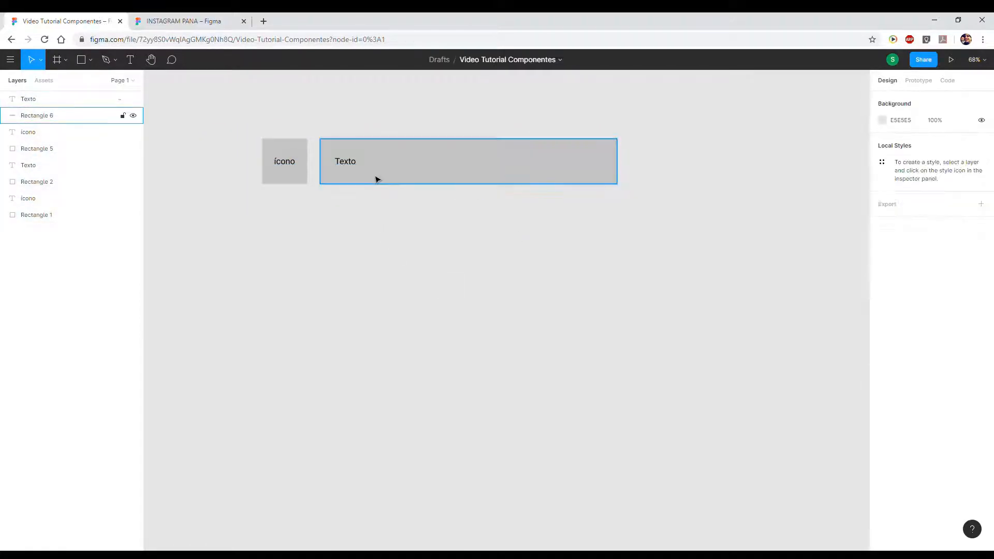
left_click(286, 180)
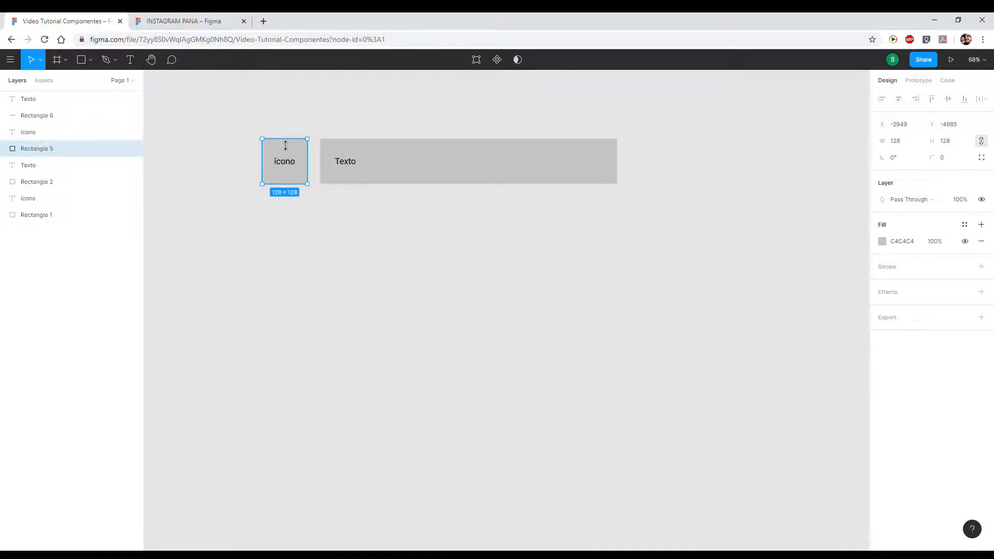
left_click(293, 204)
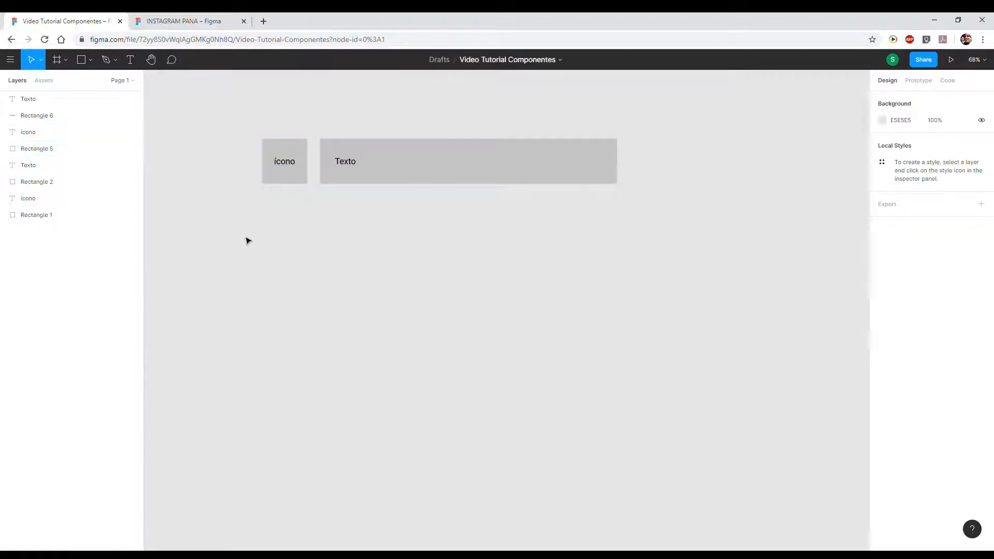
left_click(389, 178)
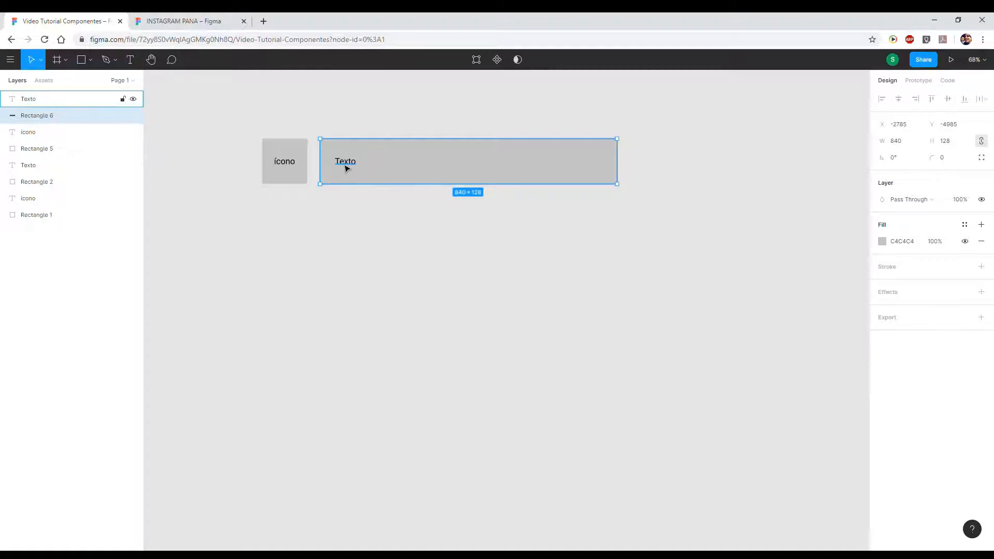
left_click(356, 167, "shift")
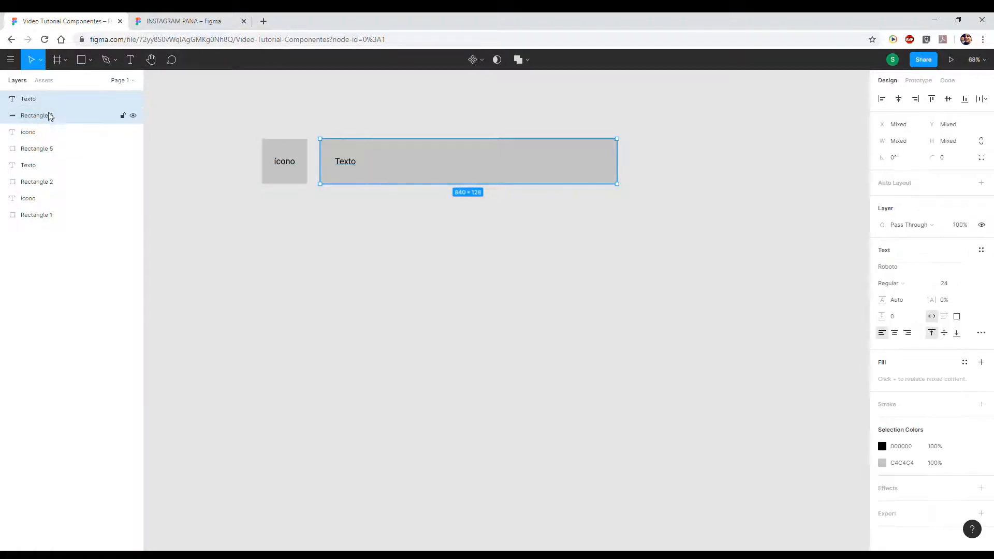
left_click(71, 103)
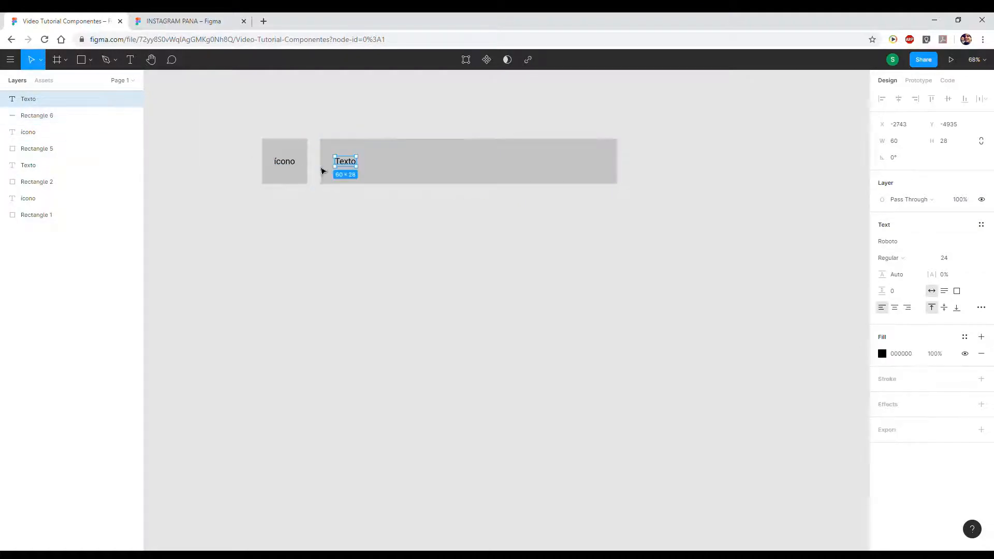
left_click(412, 159)
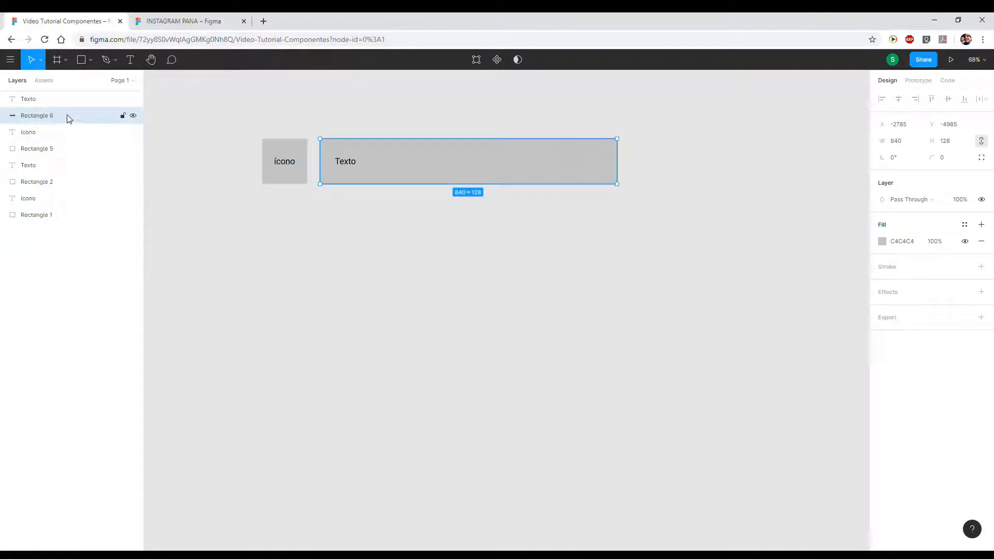
left_click(36, 99, "shift")
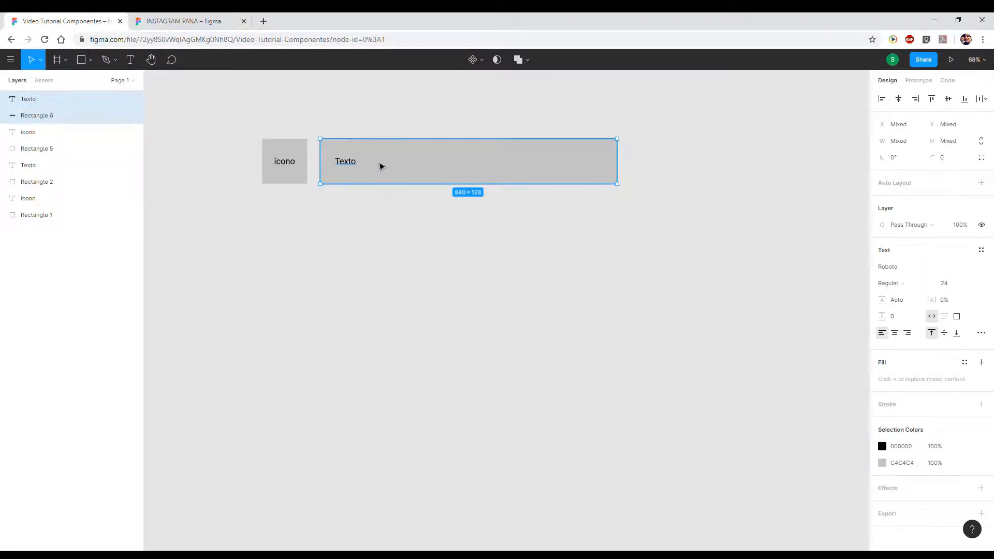
right_click(379, 164)
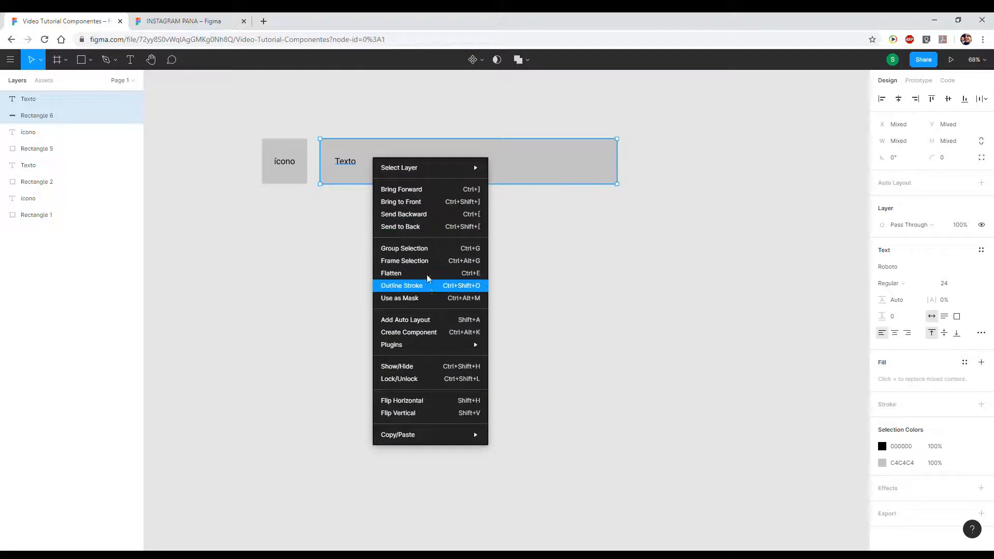
left_click(36, 100)
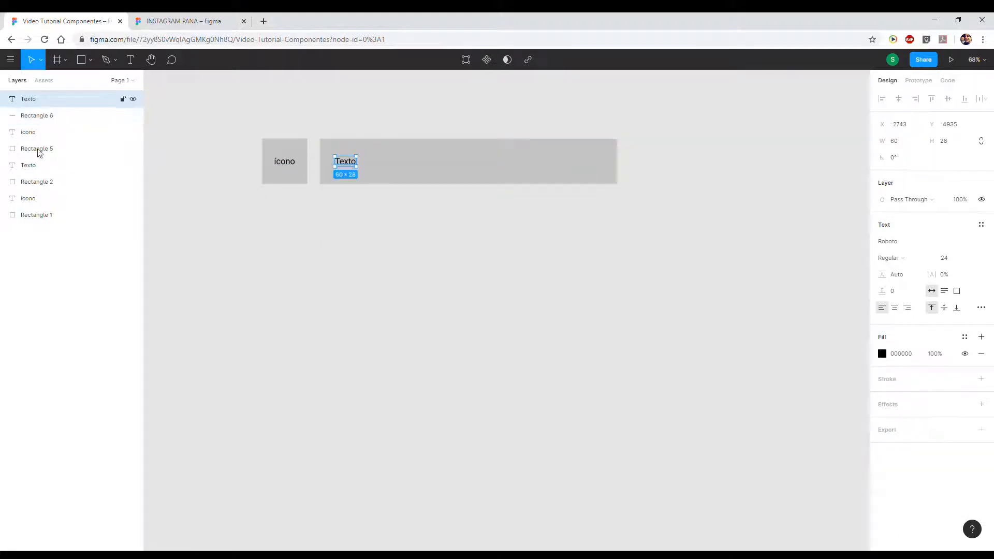
left_click(77, 241)
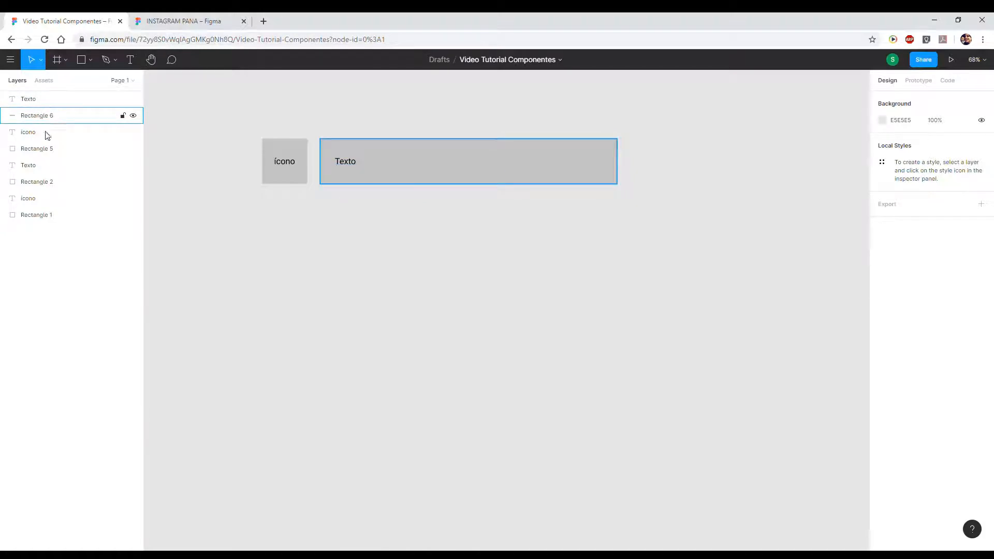
Group the wide rectangle of the text bar with its Texto label.
left_click(38, 119)
left_click(42, 101, "shift")
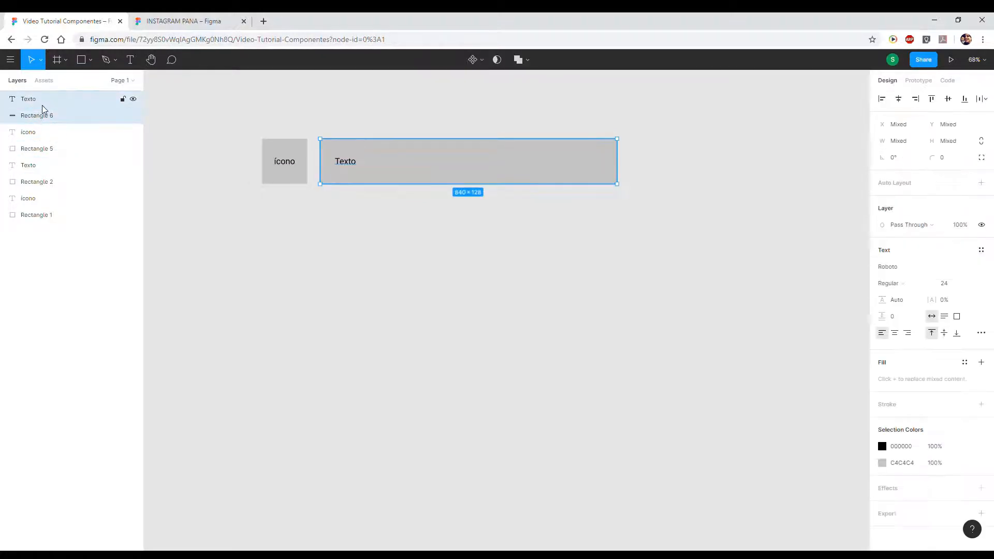
right_click(42, 105)
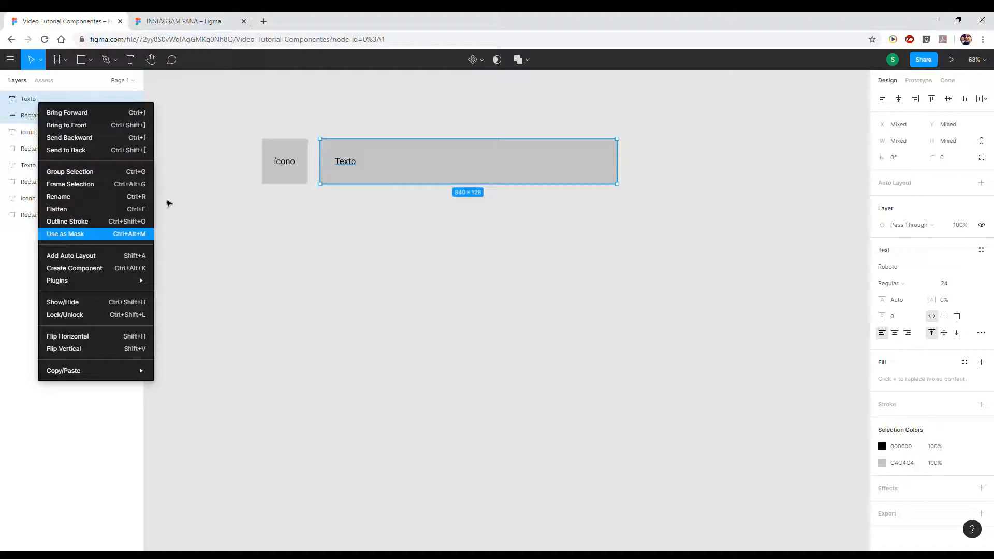
left_click(362, 245)
left_click(326, 179)
left_click(39, 99)
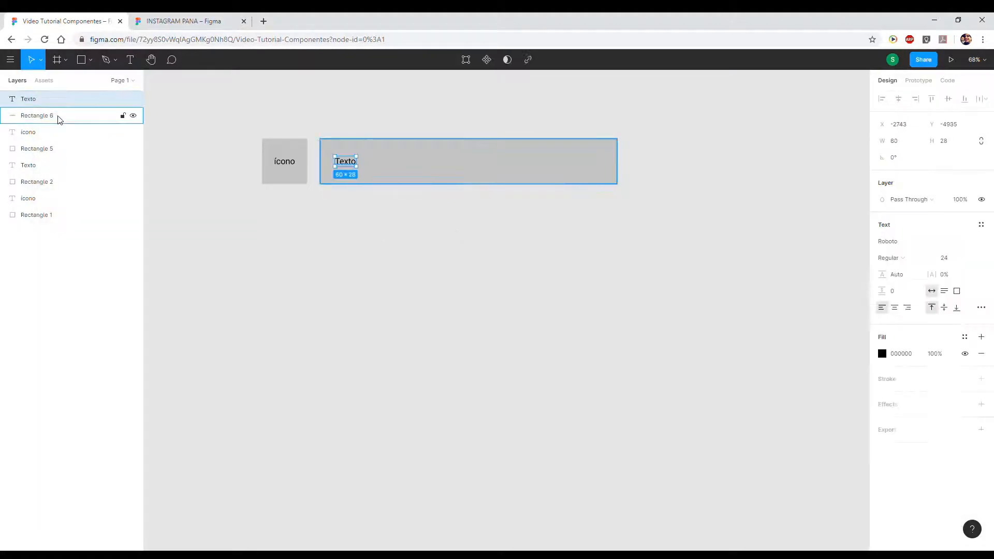
left_click(59, 119, "shift")
key("ctrl+g")
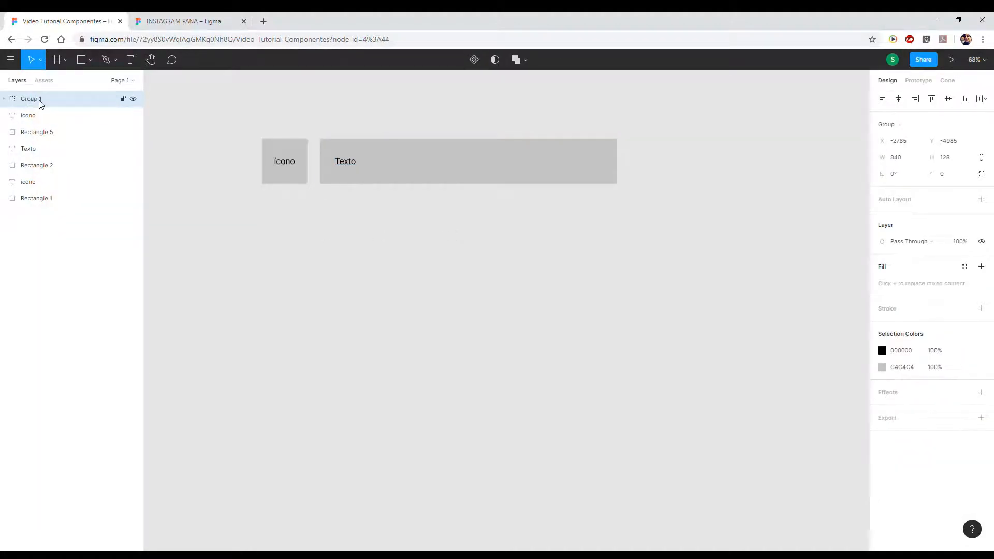
Name the text bar's group "Marco Texto".
double_click(31, 99)
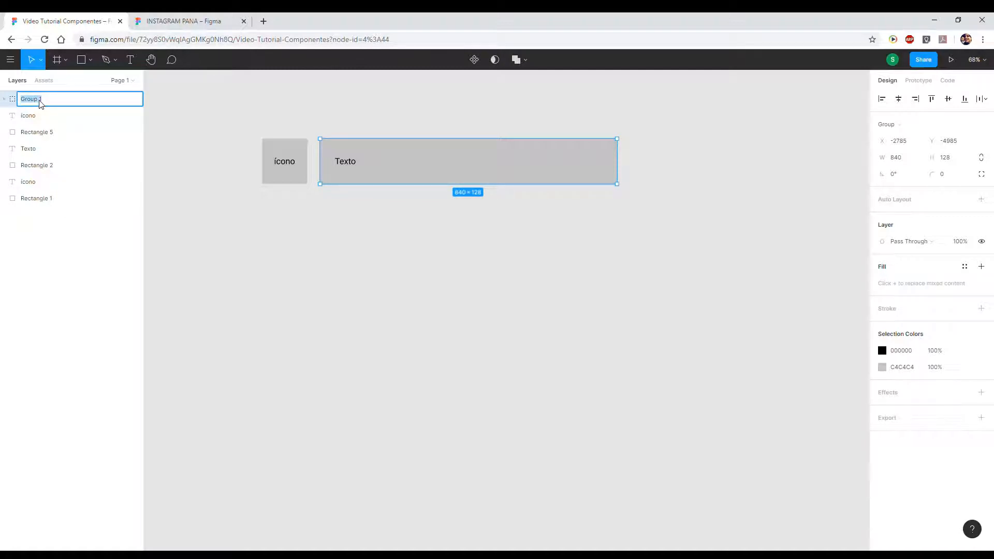
type("Marco Texto")
key("Return")
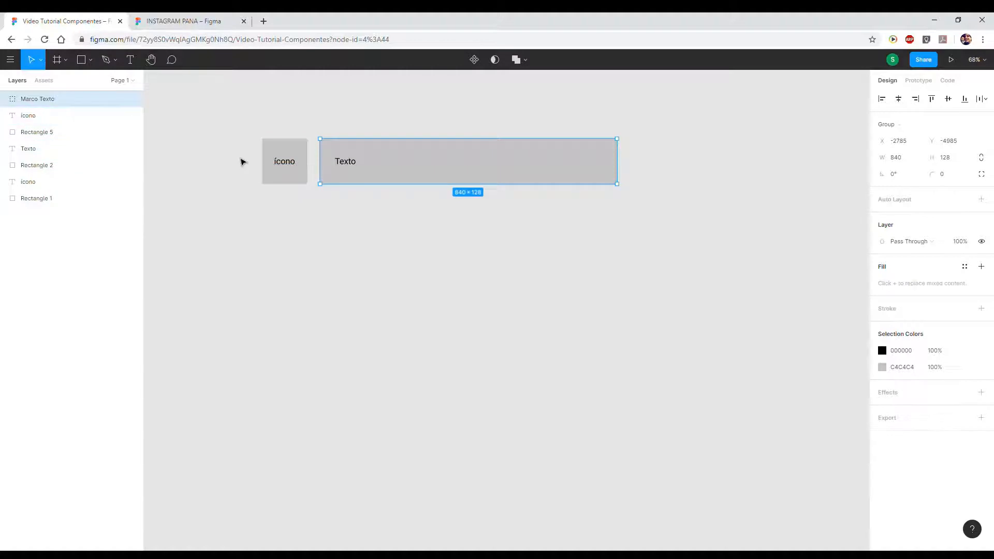
Group the square rectangle with its ícono label and name the group "Marco ícono".
left_click(297, 171)
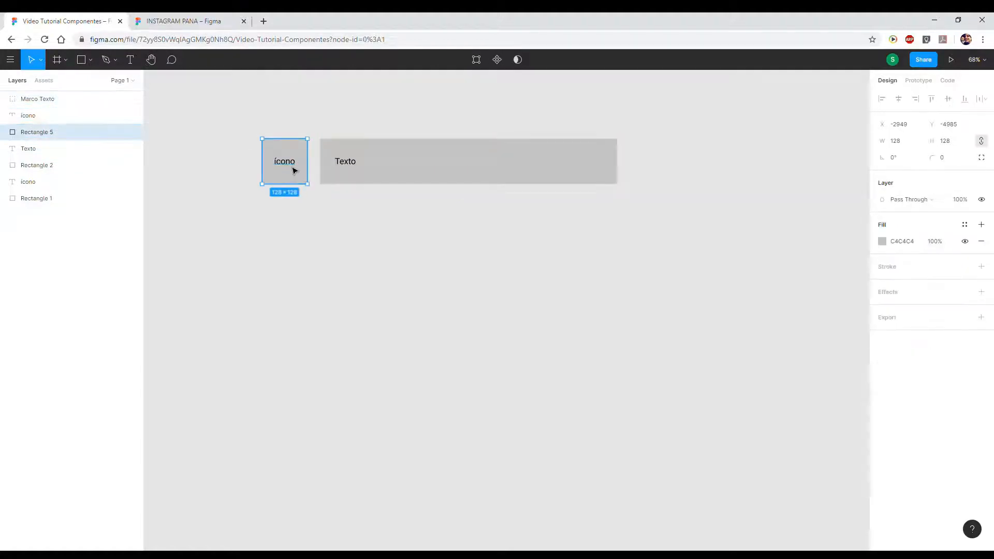
left_click(293, 163, "shift")
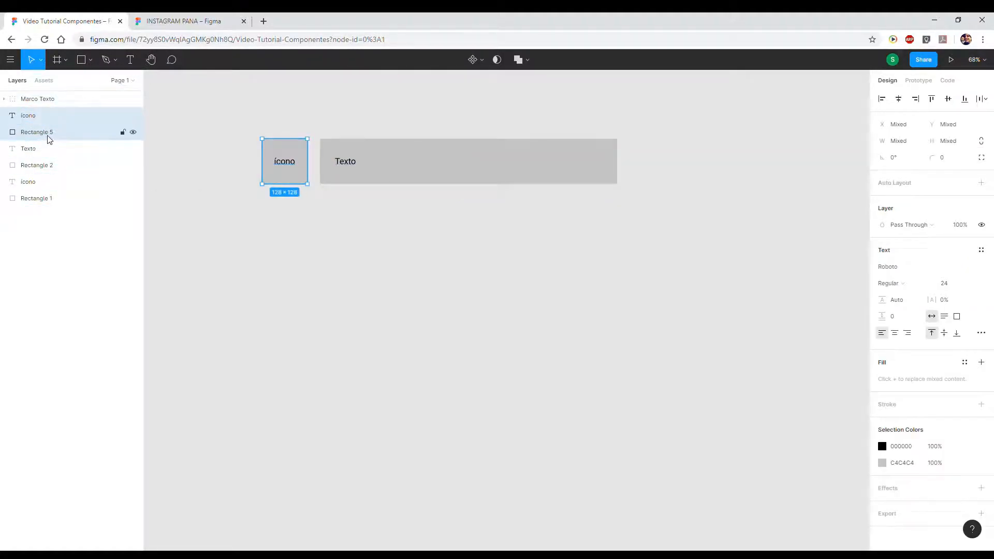
key("ctrl+g")
double_click(38, 123)
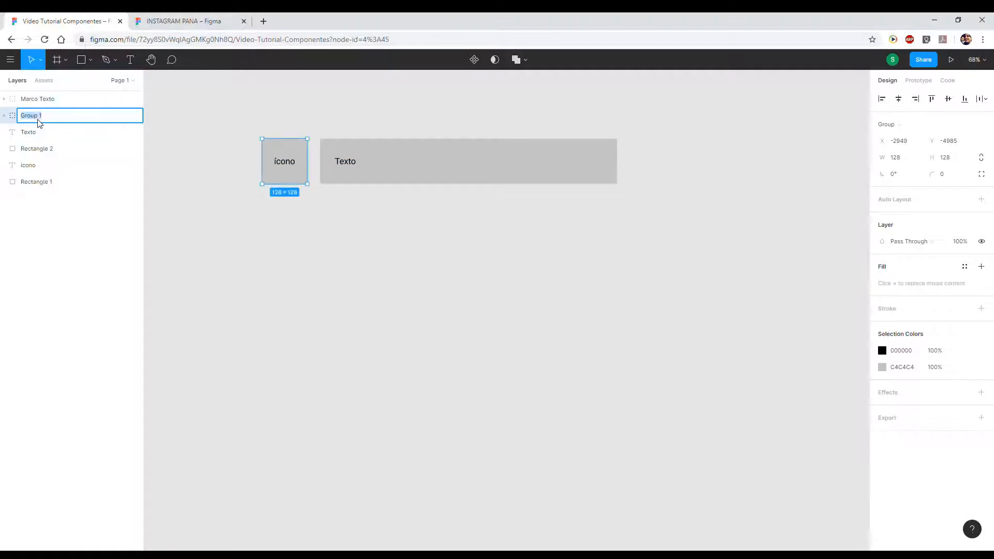
type("Marco ícono")
key("Return")
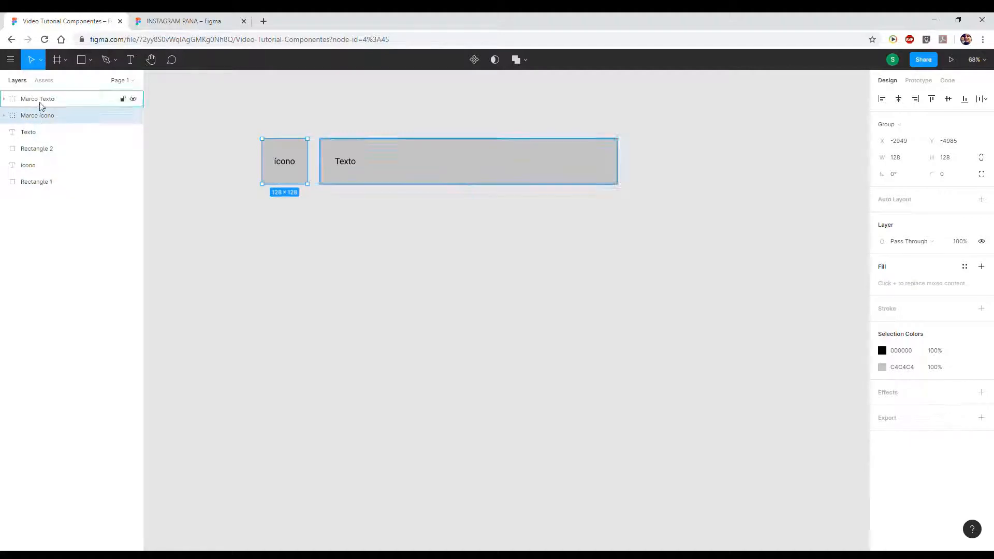
Rename the text bar's group to "Marco texto" with a lowercase t.
double_click(43, 102)
key("BackSpace")
type("t")
key("Return")
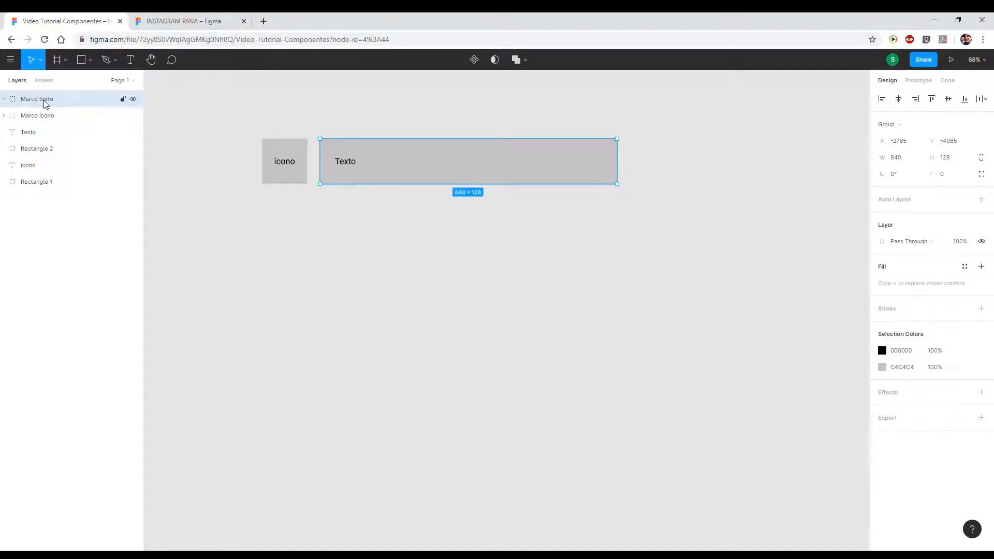
double_click(346, 167)
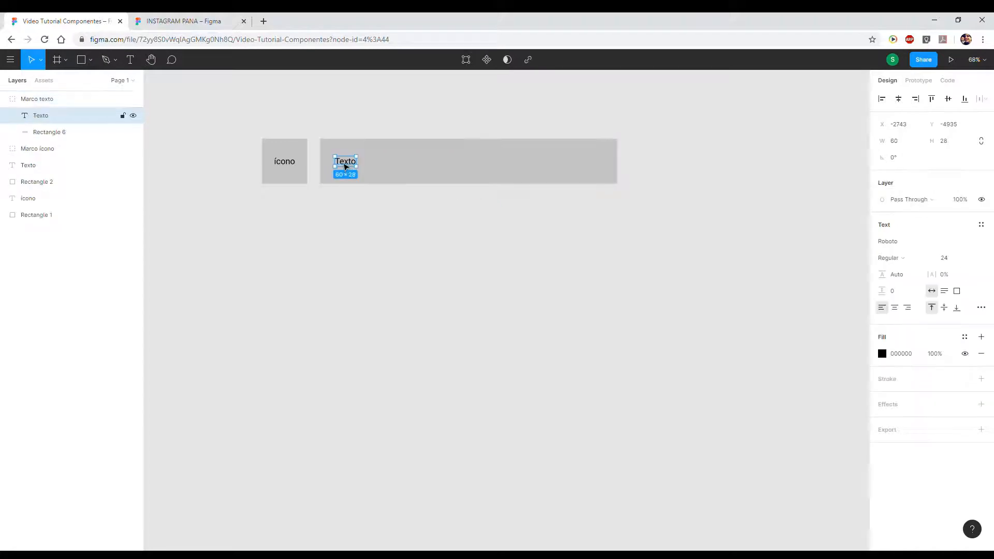
key("Delete")
key("t")
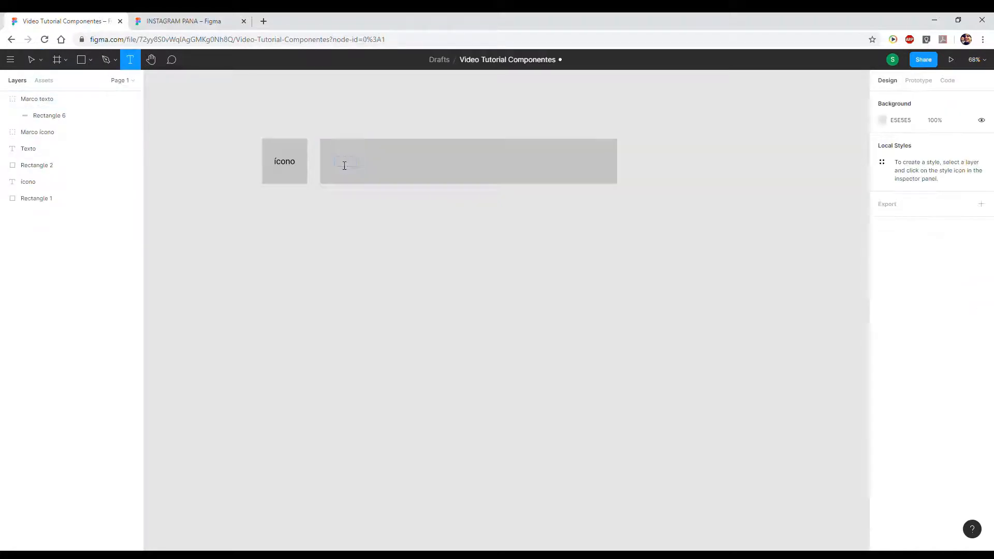
key("Escape")
key("ctrl+z")
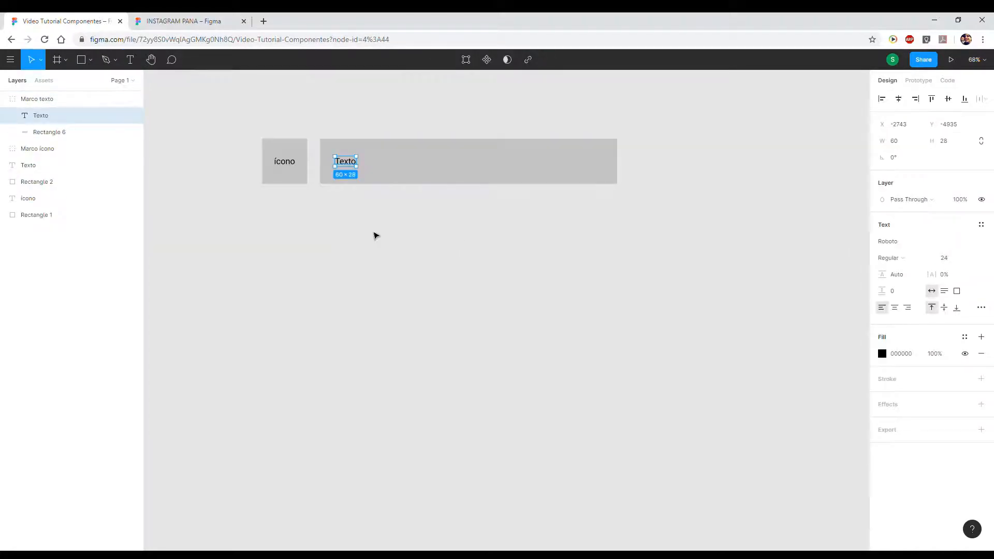
Change the label inside the Marco texto group to lowercase "texto".
double_click(345, 170)
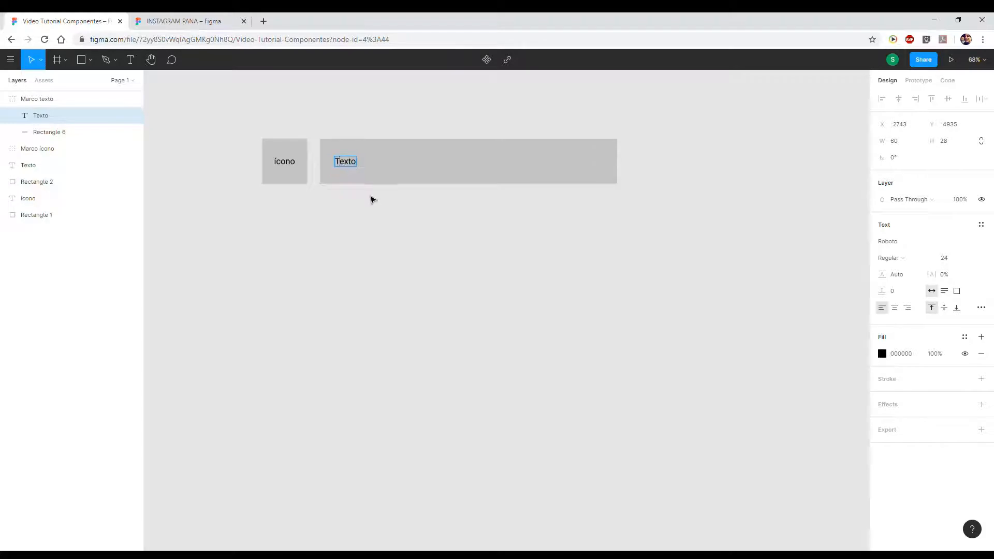
type("texto")
key("Escape")
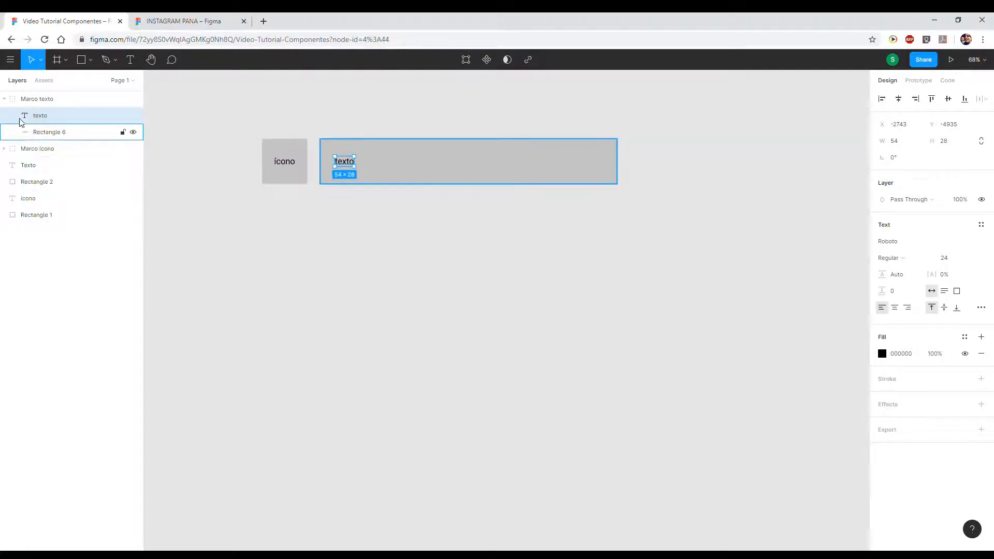
Move the ungrouped duplicate row of four layers below the grouped row, and undo the move.
left_click(5, 99)
left_click(25, 133)
left_click(41, 179, "shift")
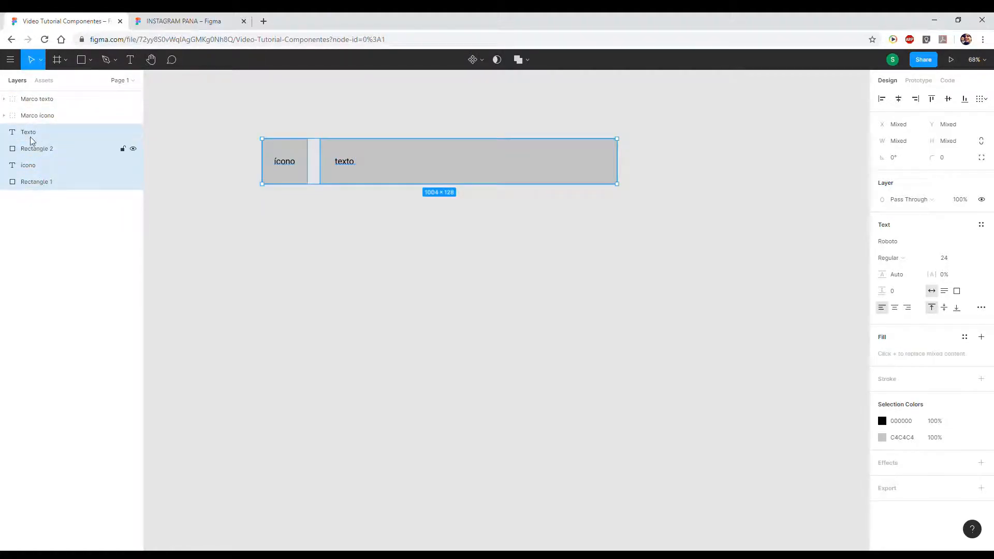
left_click_drag(373, 160, 414, 344)
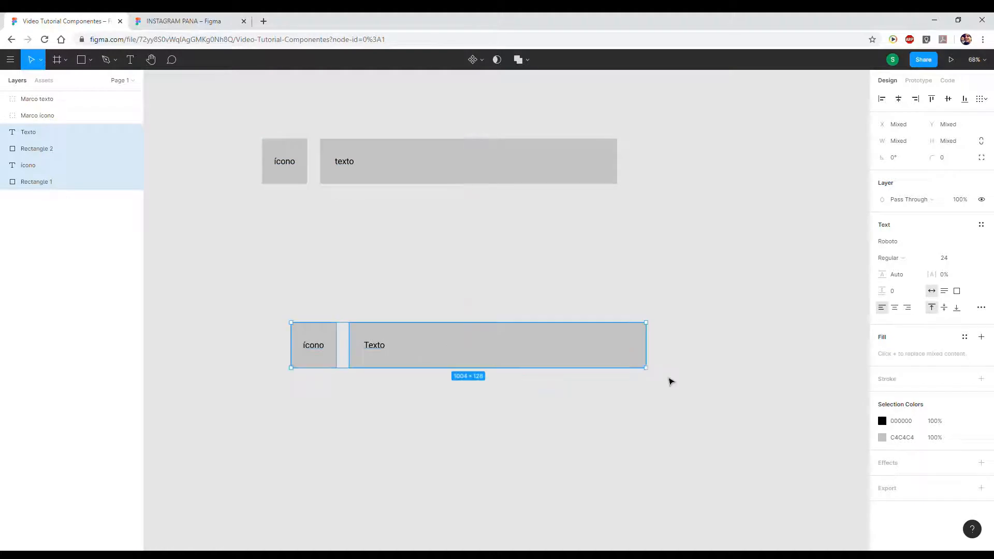
left_click(337, 296)
left_click_drag(238, 304, 659, 395)
key("ctrl+z")
key("ctrl+z")
key("ctrl+z")
Delete the four ungrouped duplicate layers: Texto, Rectangle 2, ícono and Rectangle 1.
left_click(455, 287)
left_click(60, 149)
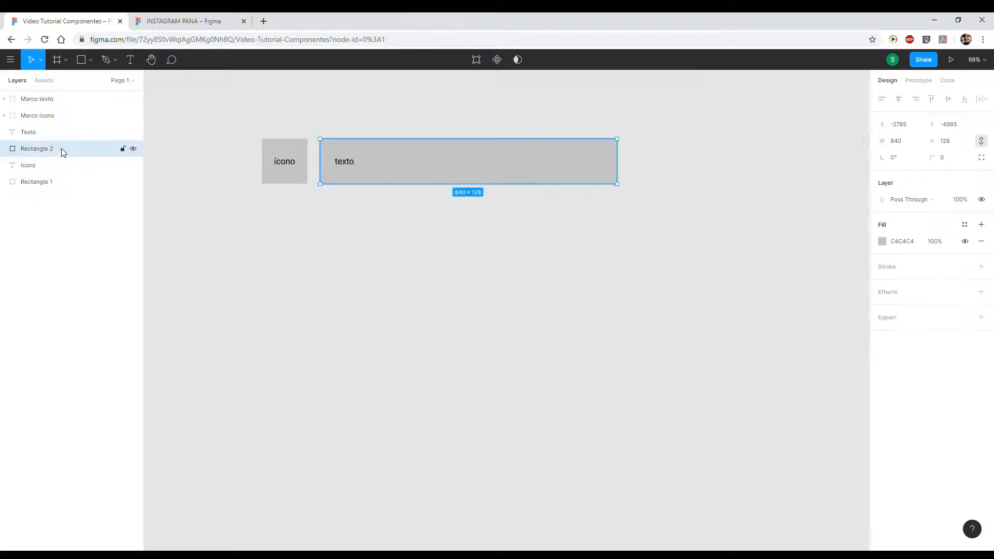
left_click(59, 139)
left_click(58, 149, "shift")
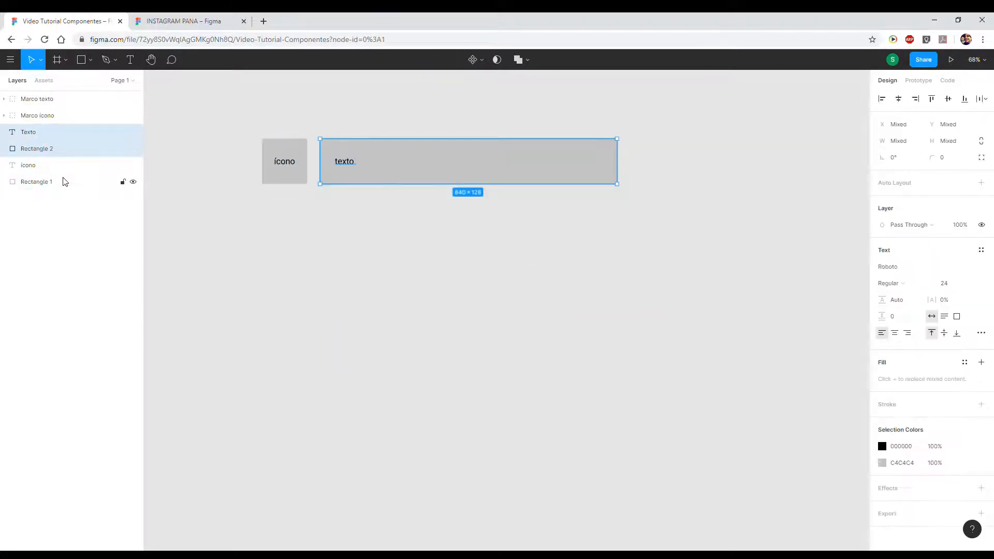
left_click(63, 180, "shift")
key("ctrl+z")
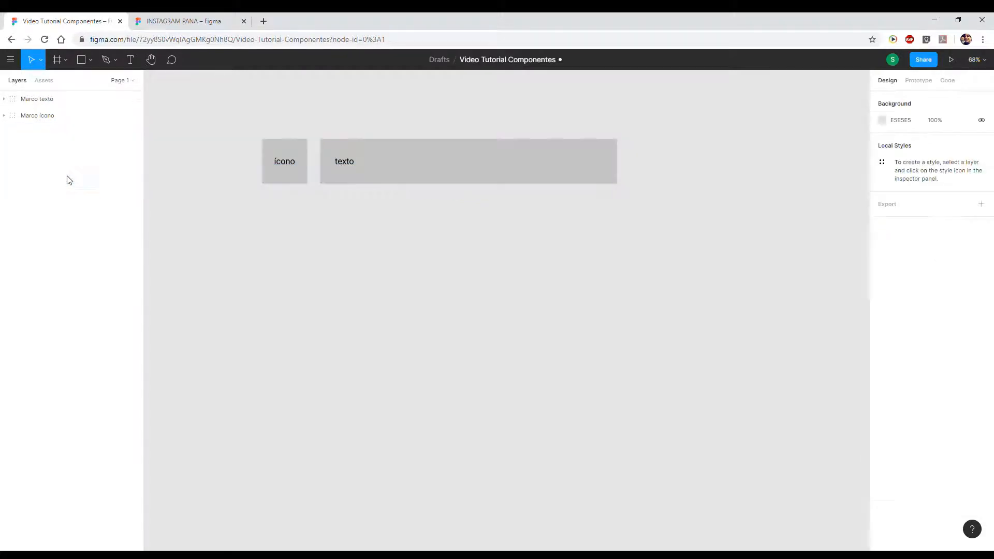
Examine which text and rectangle layers the Marco texto and Marco ícono groups contain.
left_click(32, 100)
left_click(30, 114)
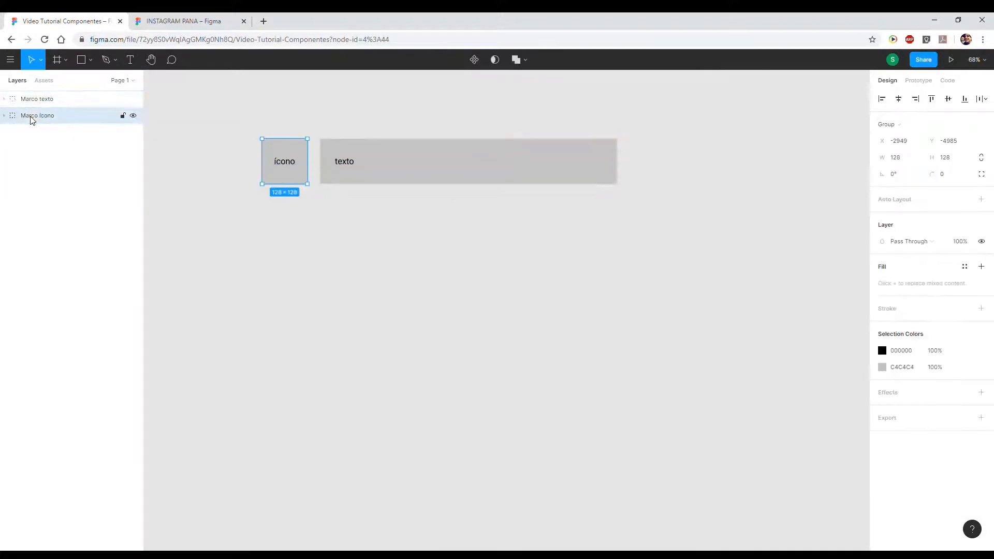
left_click(449, 280)
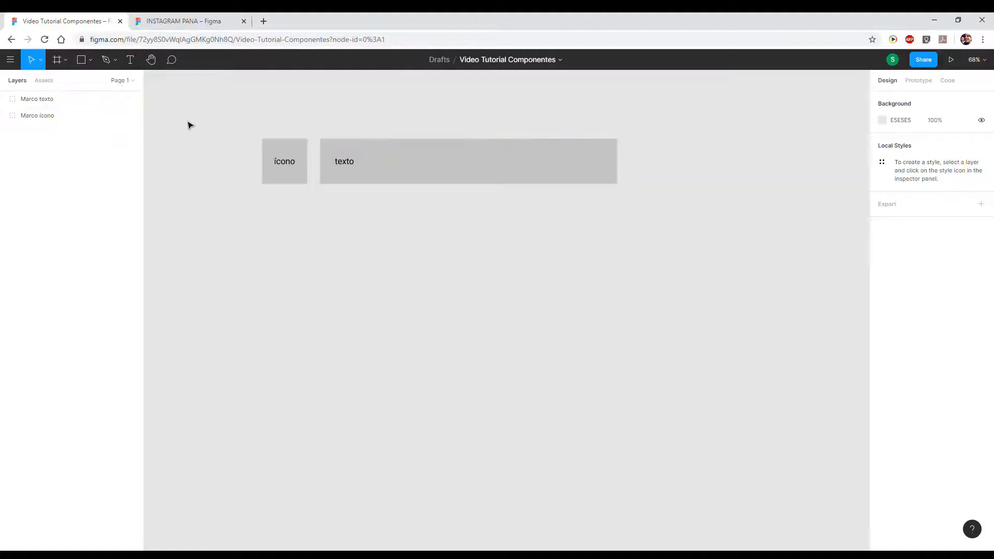
left_click(2, 103)
left_click(4, 99)
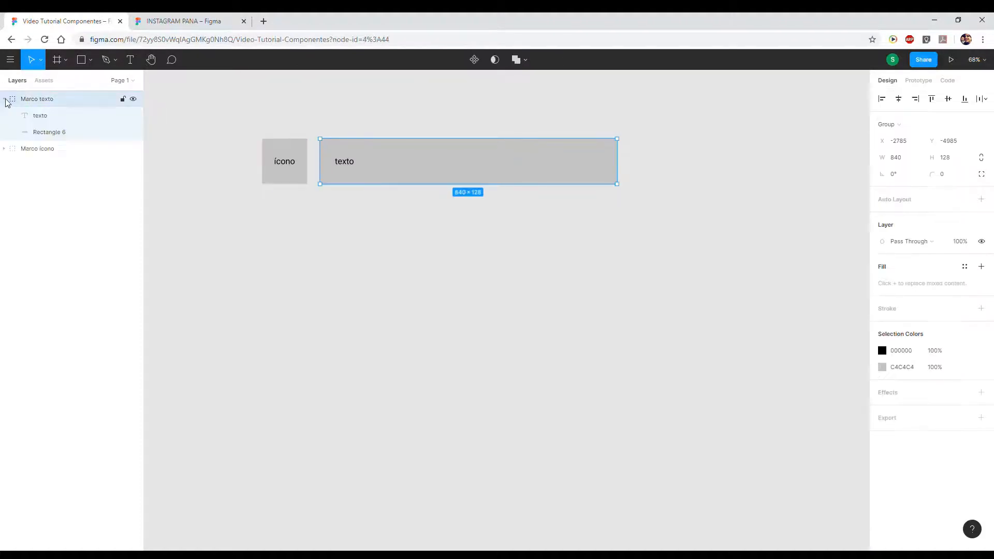
left_click(5, 149)
left_click(42, 181)
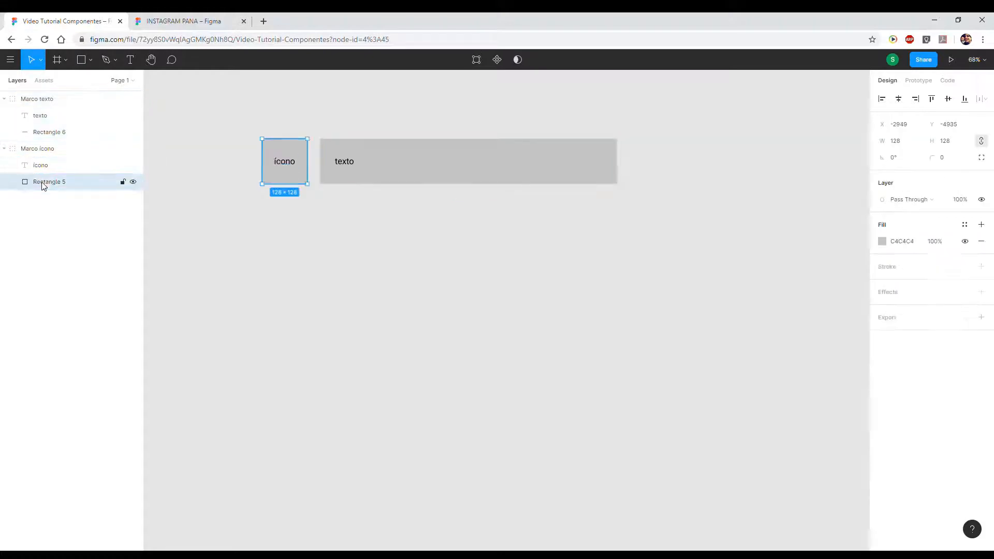
left_click(42, 166)
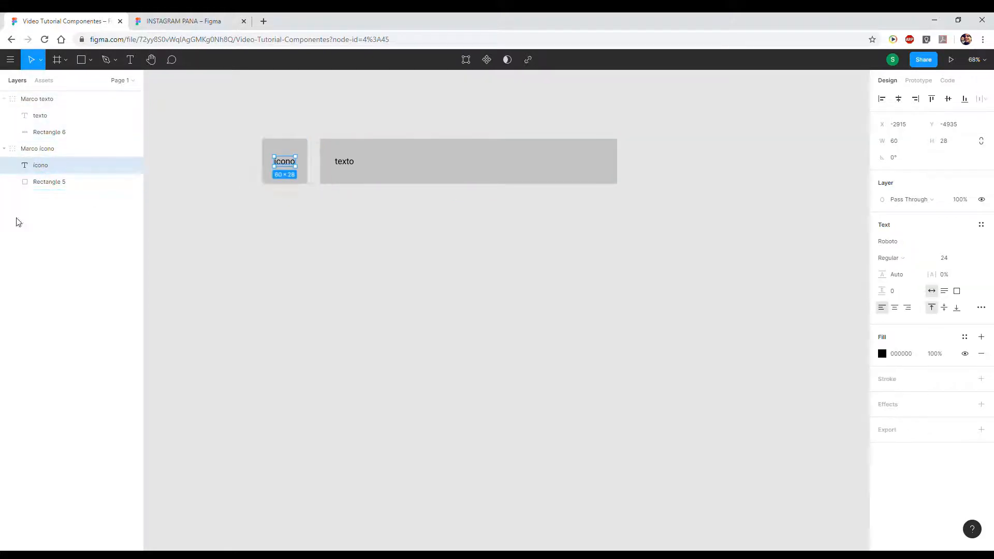
left_click(44, 188)
left_click(41, 165)
left_click(47, 185, "shift")
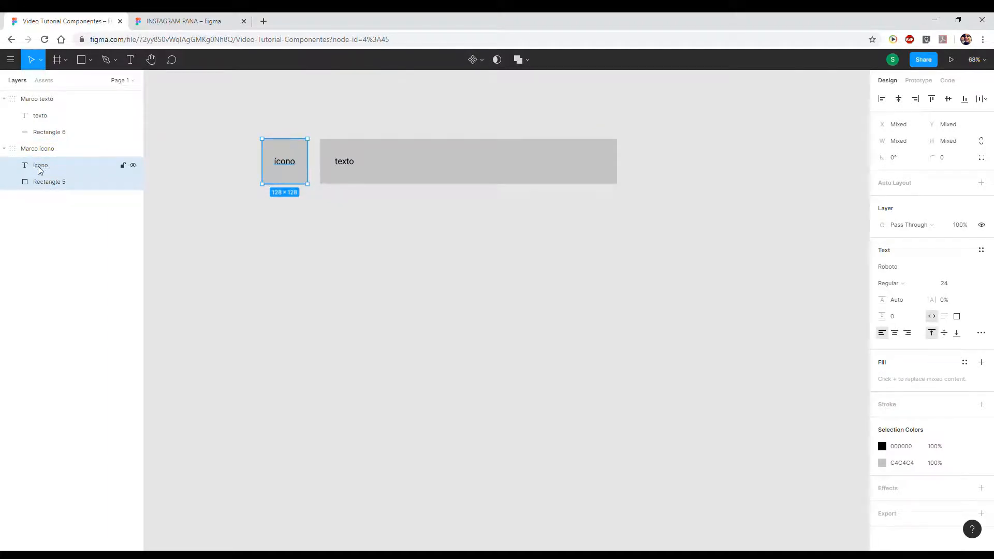
left_click(41, 132)
left_click(42, 117, "shift")
left_click(41, 116)
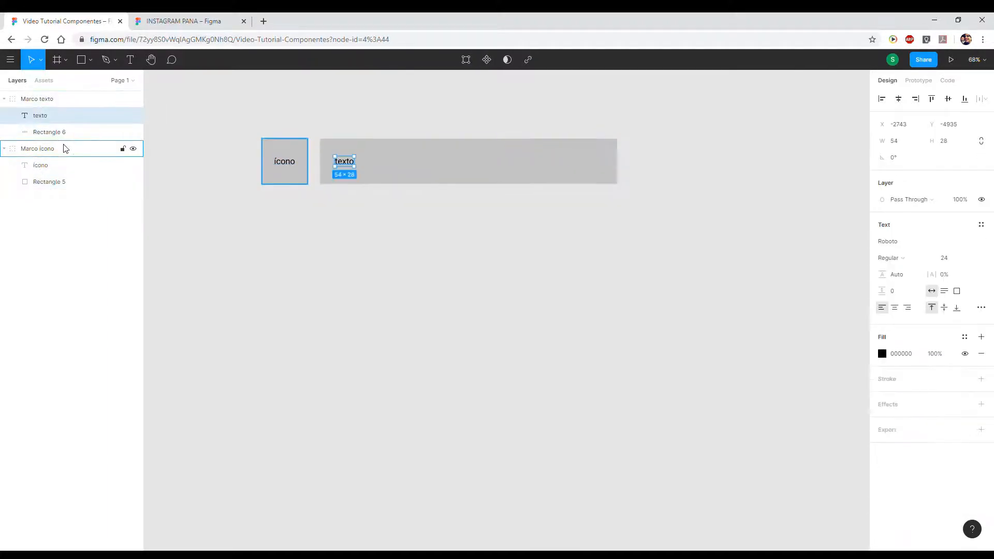
left_click(57, 133, "shift")
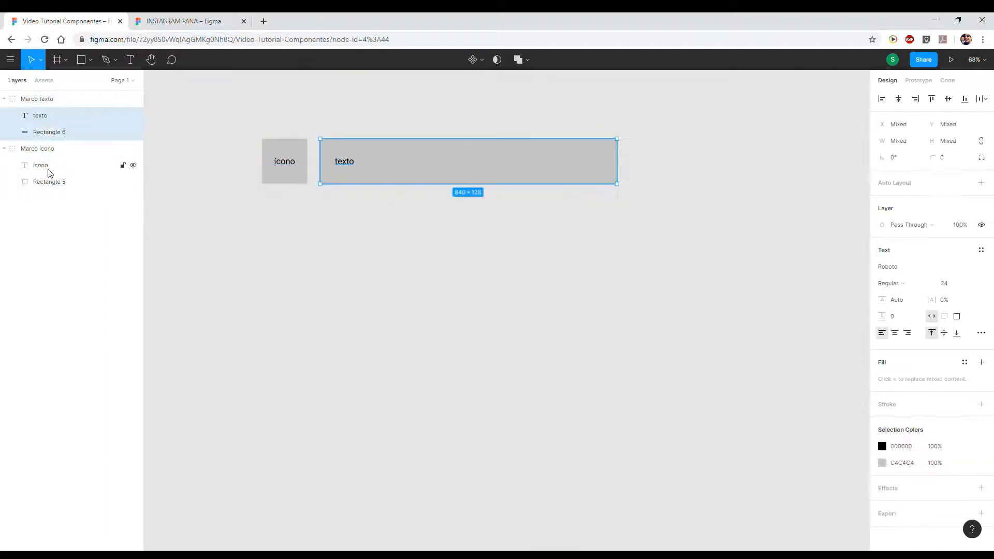
Ungroup the Marco texto group and undo the ungrouping.
left_click(30, 104)
key("ctrl+shift+g")
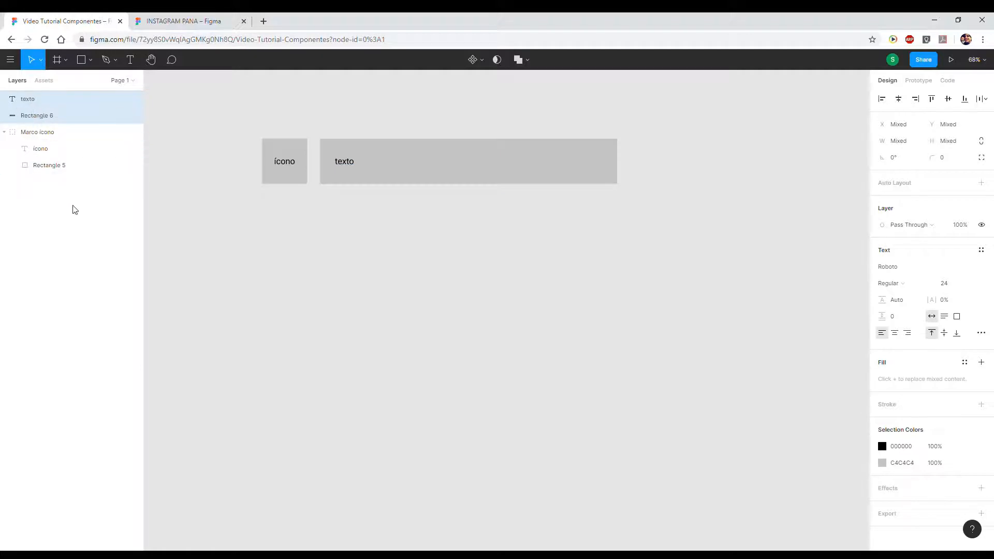
key("ctrl+z")
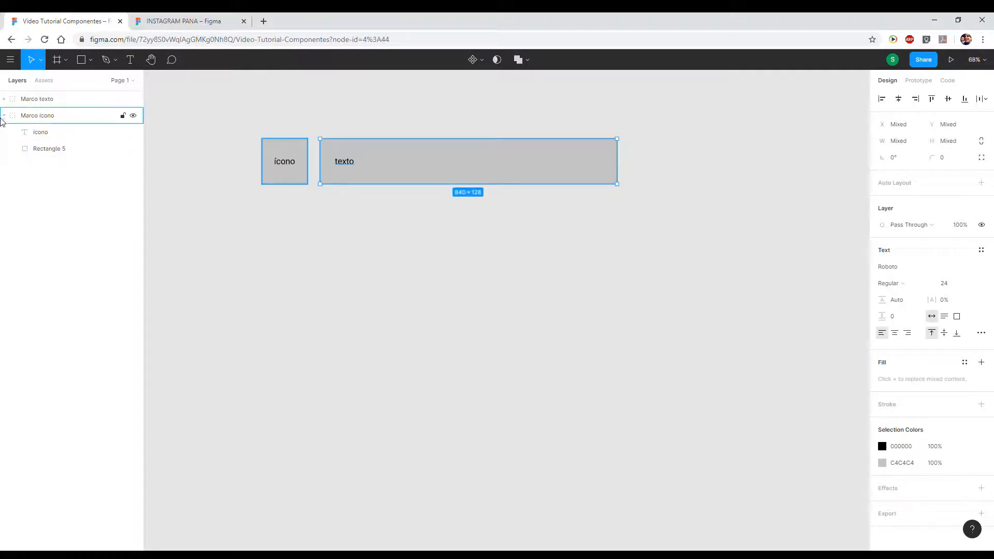
Combine the Marco ícono and Marco texto groups into one outer group.
left_click(4, 115)
left_click(243, 200)
left_click_drag(210, 189, 657, 122)
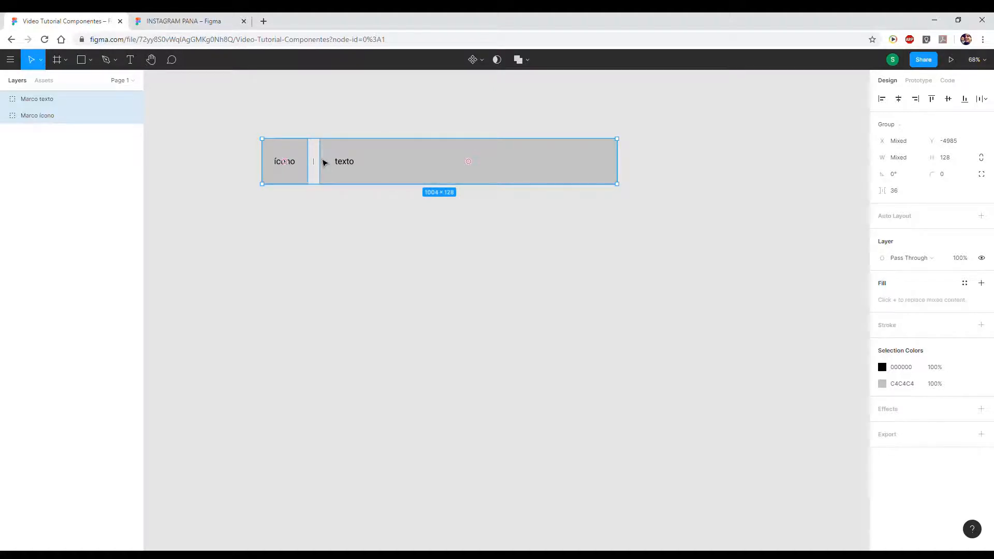
left_click_drag(345, 162, 455, 410)
key("ctrl+z")
right_click(24, 98)
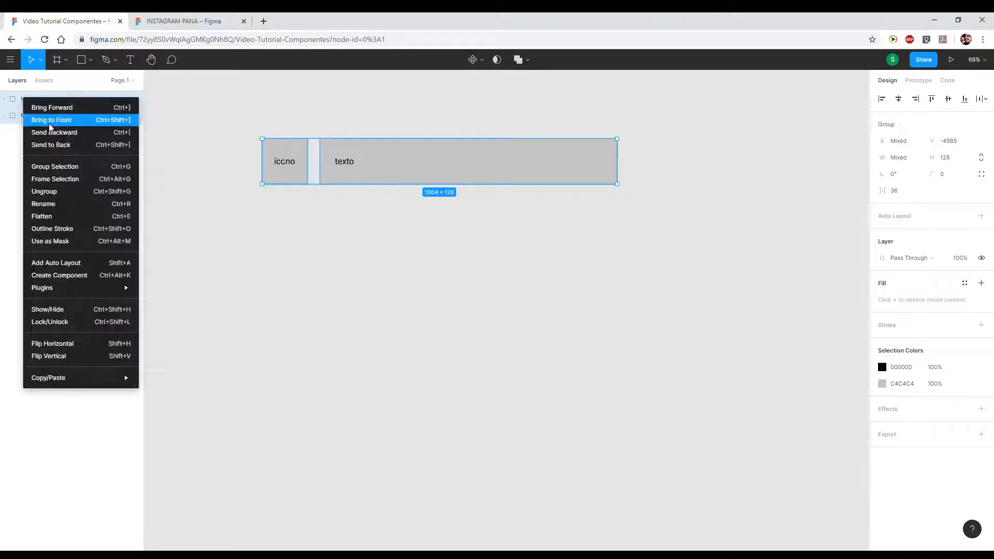
left_click(69, 167)
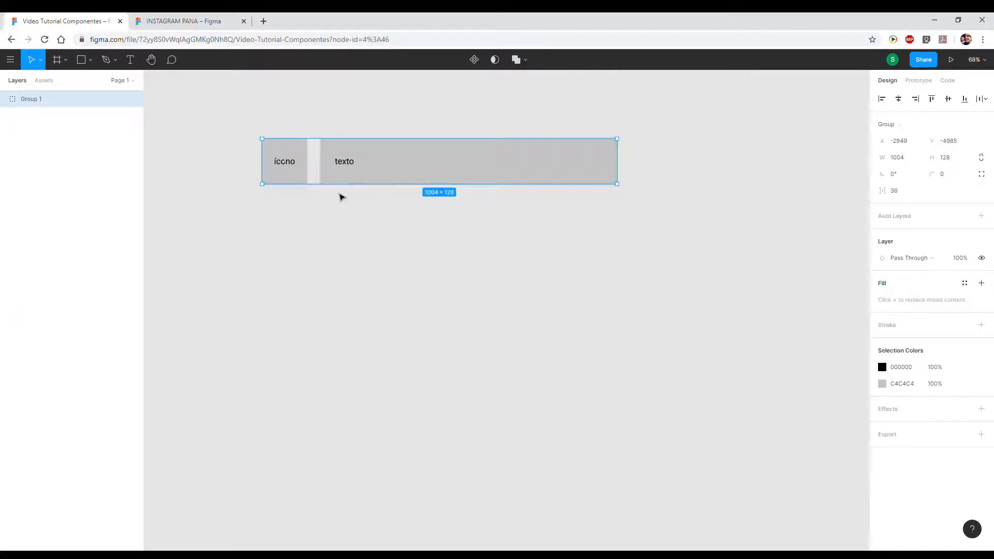
Rename the outer group as Elemento lista.
double_click(36, 101)
key("BackSpace")
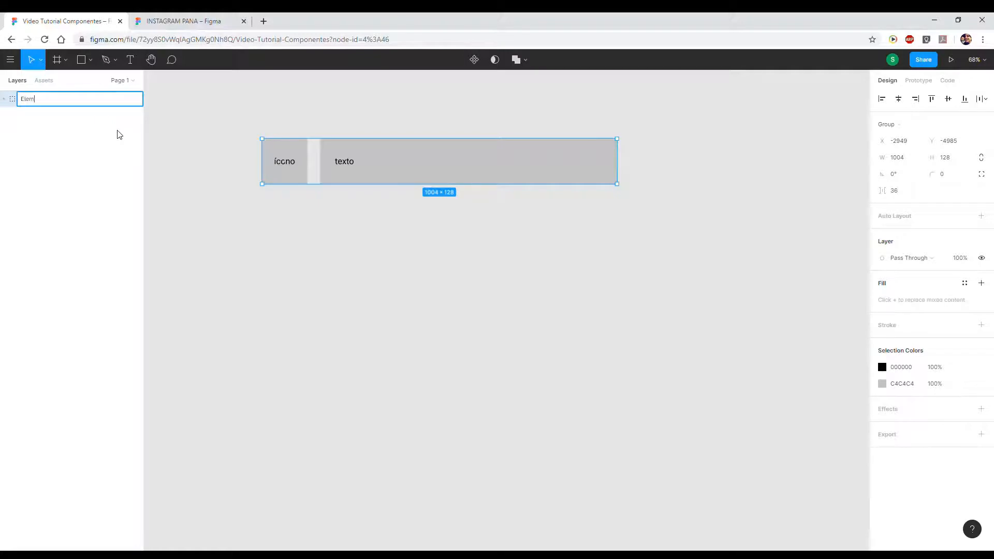
type("Elemento lista")
key("Return")
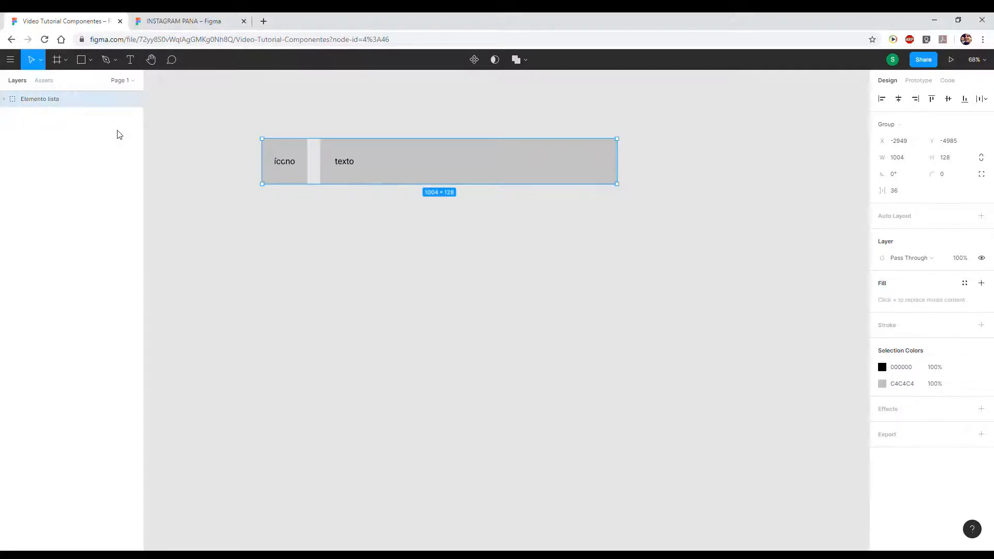
Expand Elemento lista and its Marco texto and Marco ícono groups to examine the nested layers.
left_click(3, 99)
left_click(12, 115)
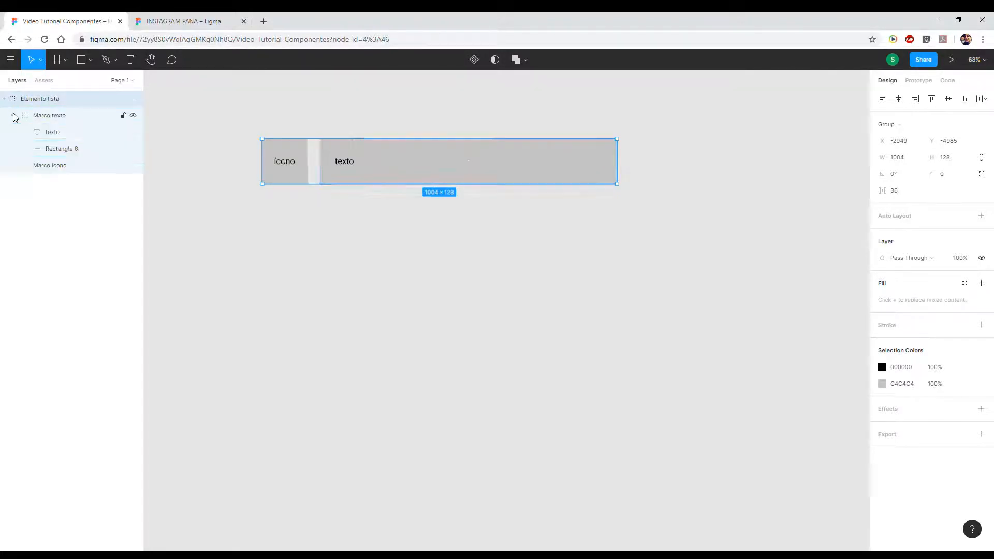
left_click(13, 165)
left_click(310, 251)
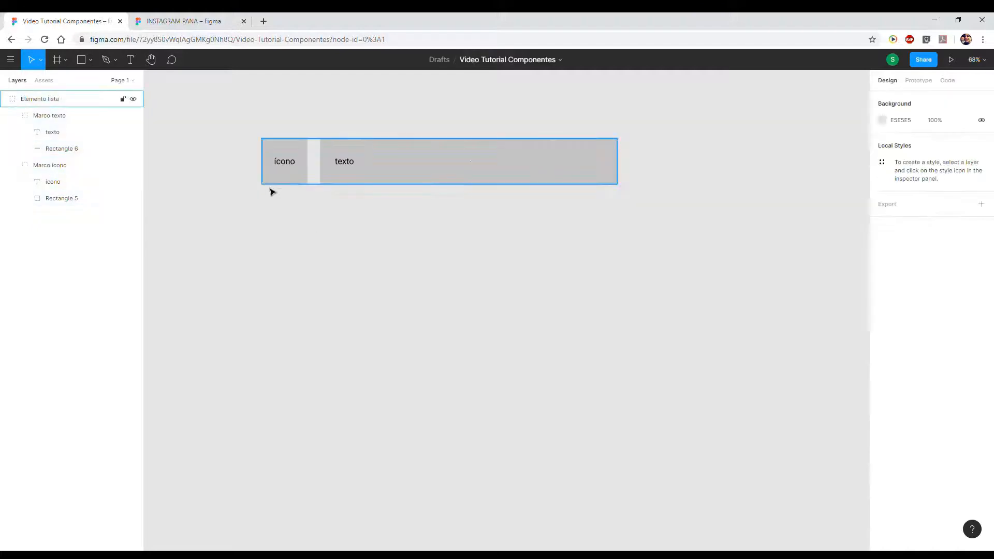
left_click(300, 174)
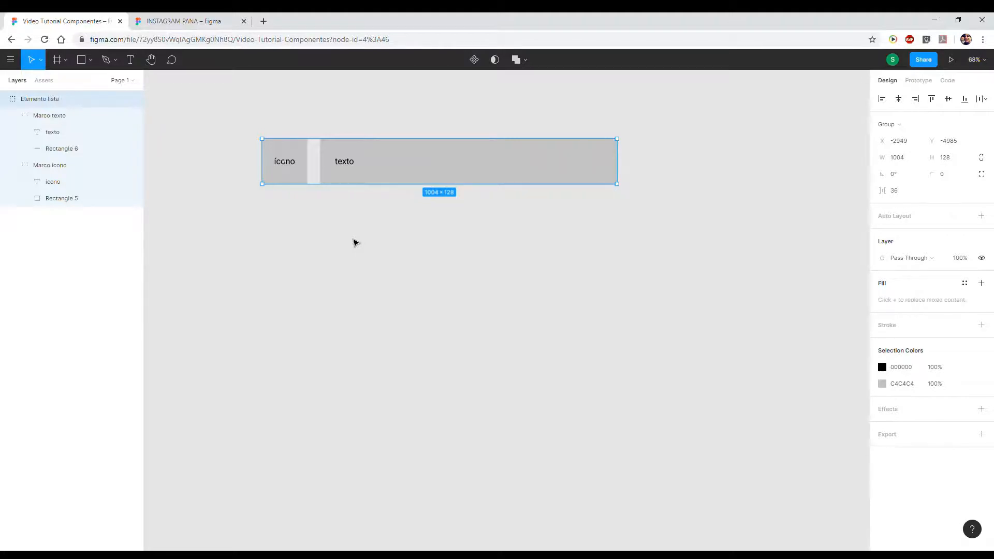
Draw a rectangle about 1807 × 984 beside the Elemento lista row and shift it upward.
scroll(444, 287, "down", 5, "ctrl")
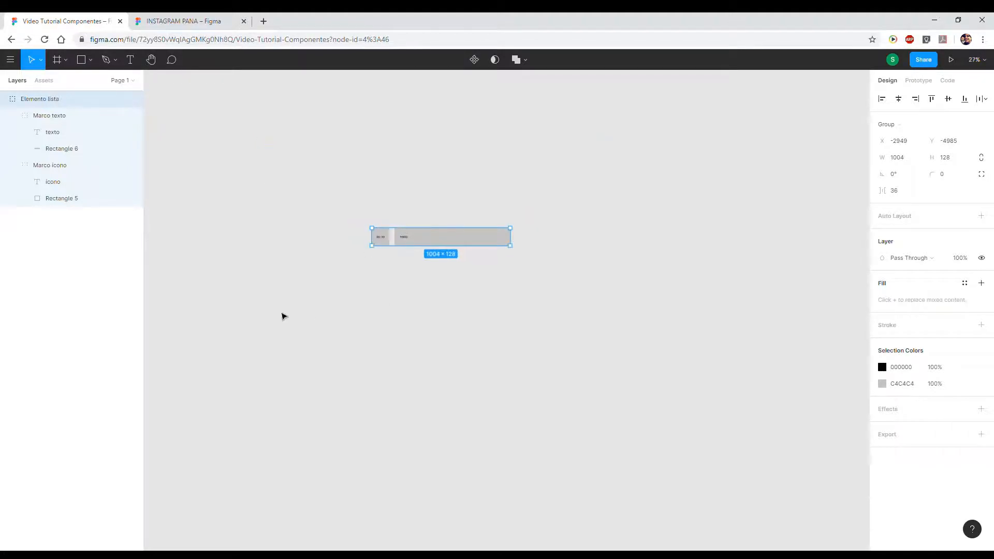
left_click(90, 60)
left_click(78, 84)
left_click_drag(607, 237, 768, 378)
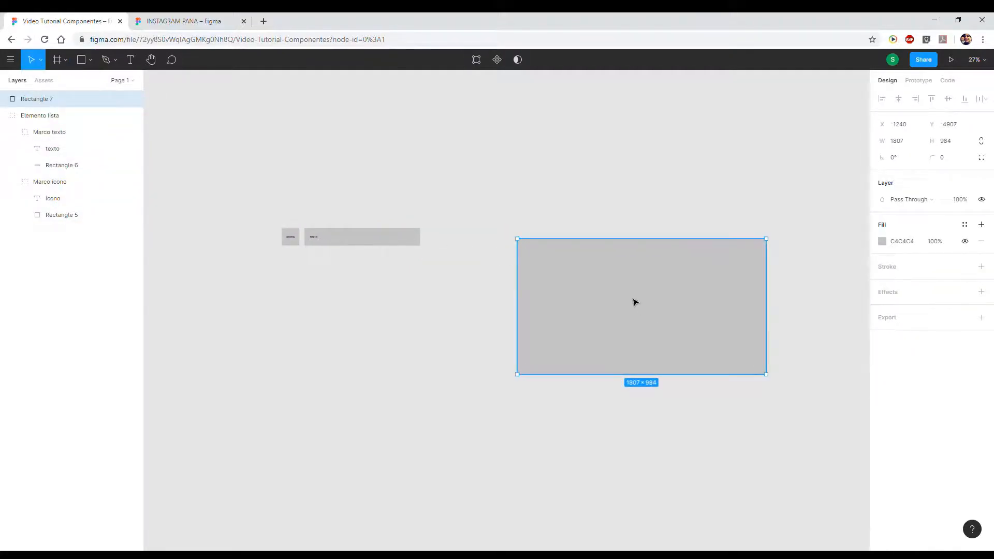
left_click_drag(632, 302, 654, 246)
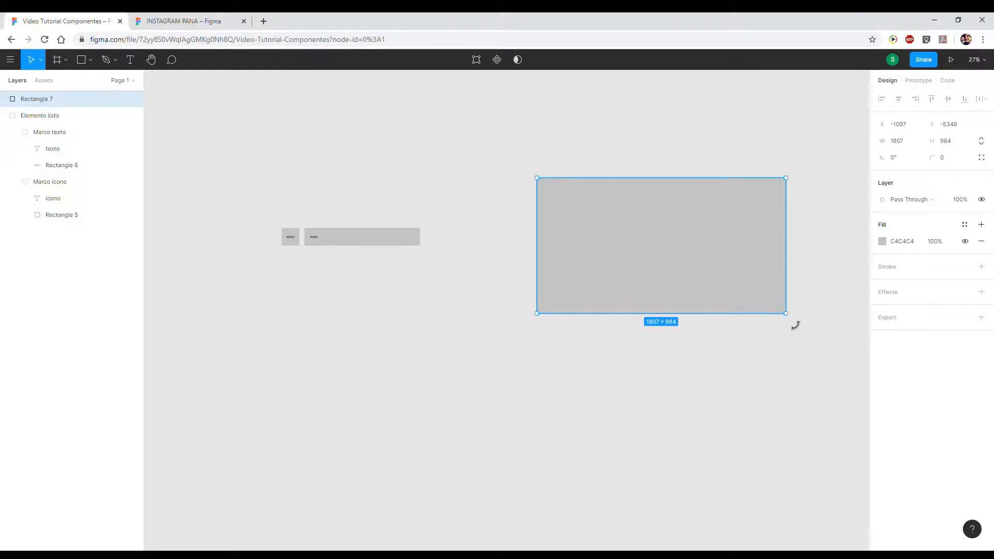
Enlarge the new rectangle to about 3769 × 2046 and move it up and away from the row.
left_click_drag(787, 315, 861, 467)
left_click_drag(812, 420, 724, 360)
left_click_drag(769, 306, 861, 311)
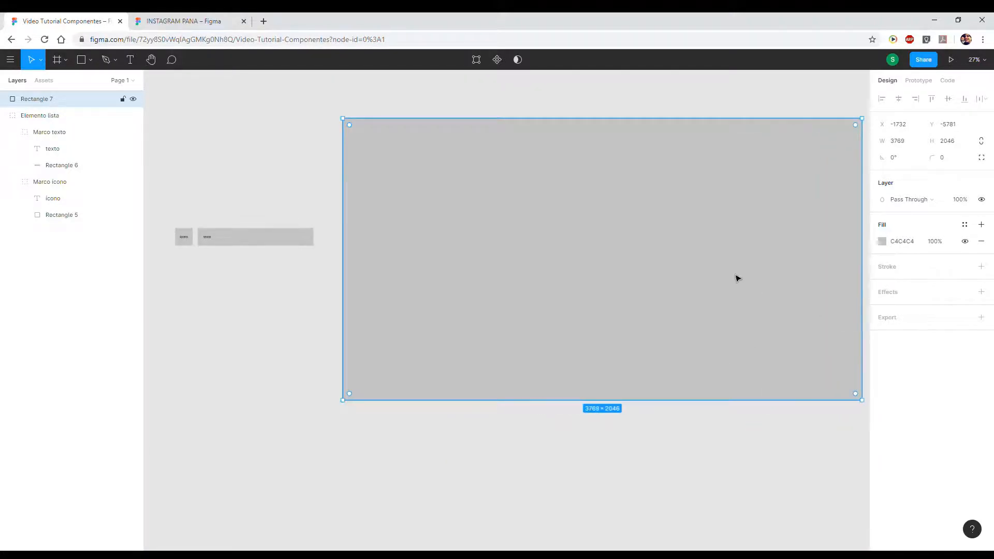
left_click_drag(737, 278, 738, 288)
scroll(719, 278, "down", 5)
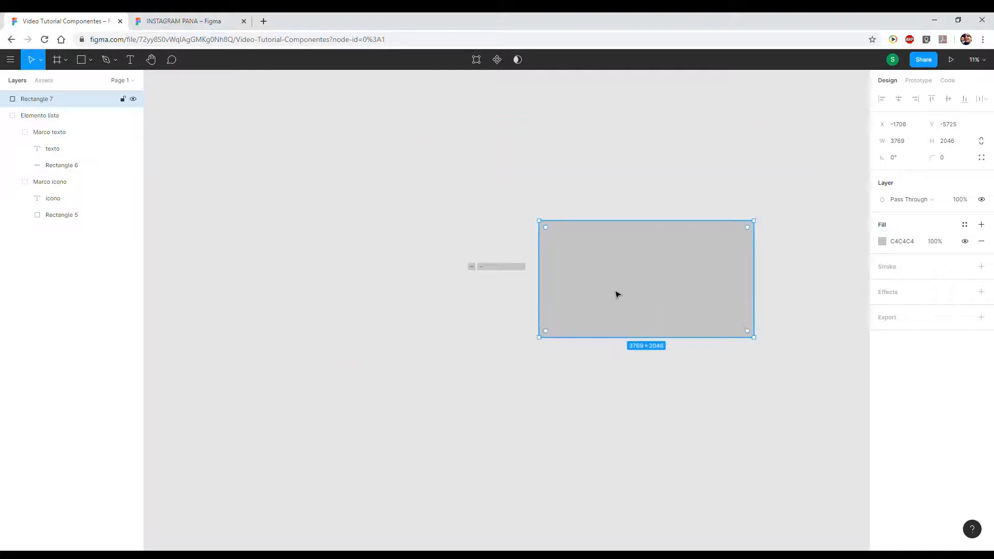
left_click_drag(616, 292, 651, 232)
scroll(637, 326, "down", 2)
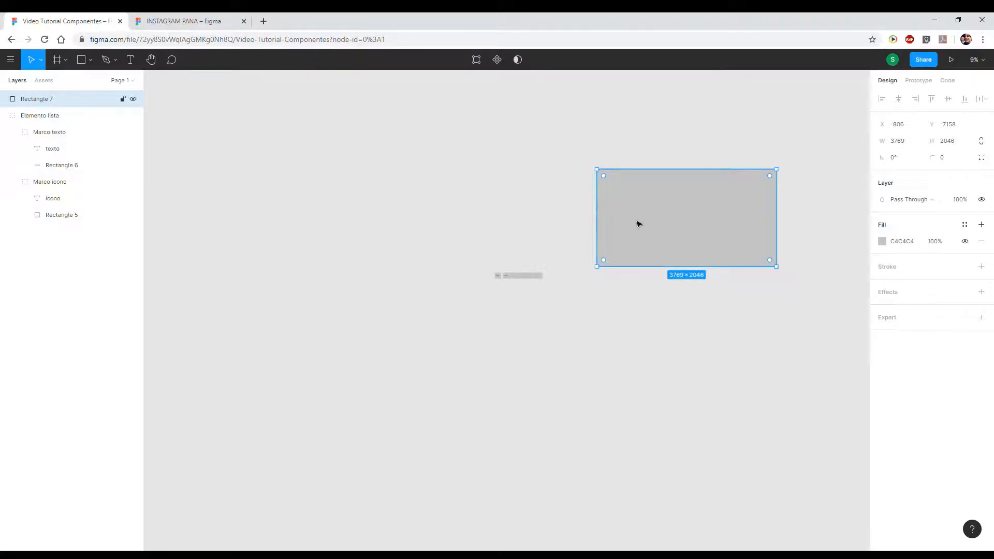
Duplicate the large rectangle below the original and resize the copy to a 1252 × 1252 square.
key("ctrl+v")
left_click_drag(638, 224, 694, 333)
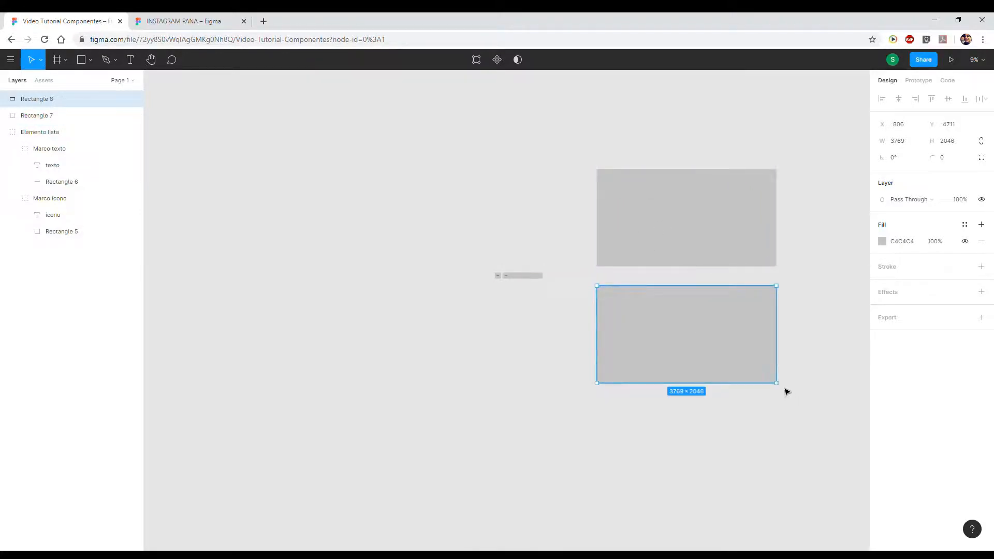
left_click_drag(767, 387, 664, 347)
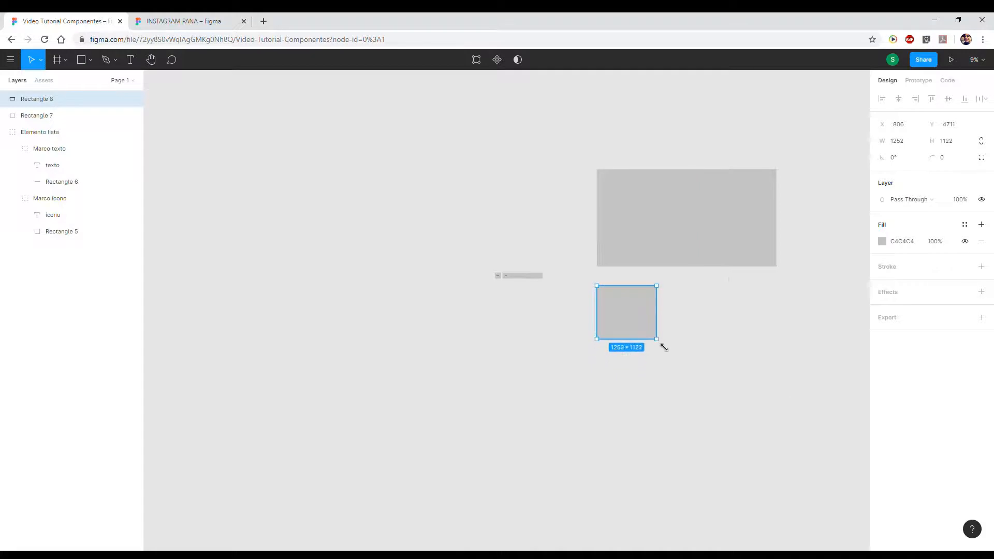
left_click(900, 145)
type("125")
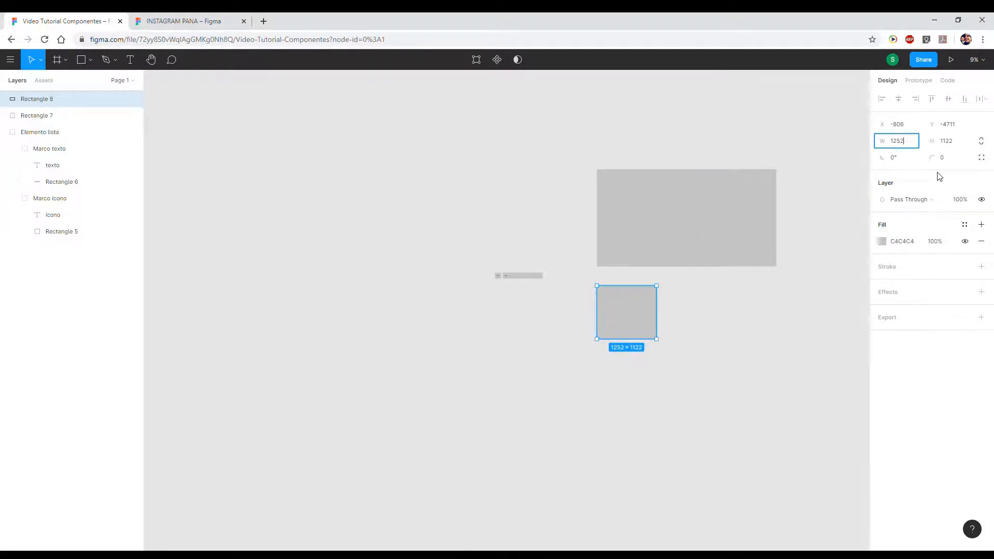
type("2")
key("Tab")
type("125")
key("Return")
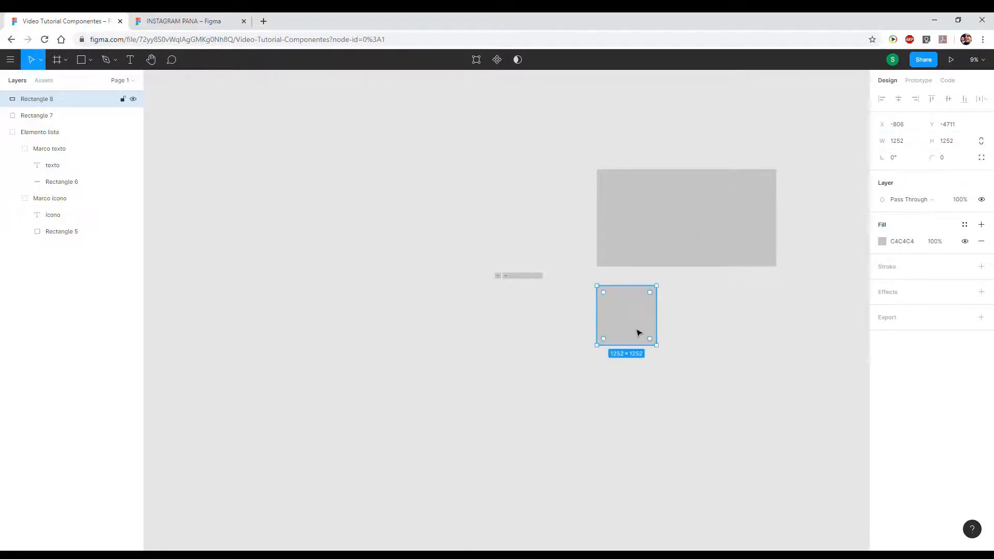
left_click(484, 336)
left_click_drag(471, 253, 553, 292)
left_click(625, 324)
left_click(508, 326)
scroll(603, 314, "up", 5)
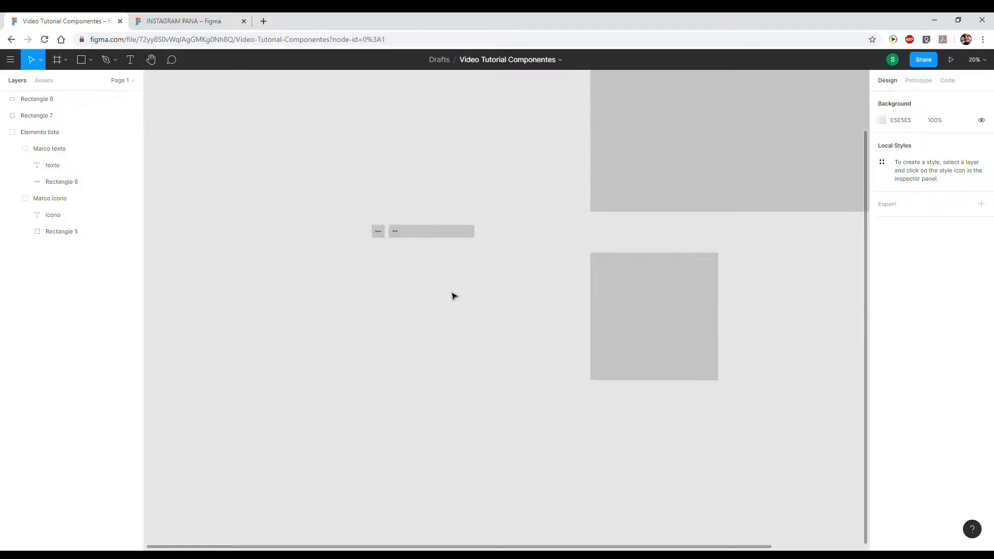
scroll(452, 295, "right", 2)
scroll(440, 279, "down", 3)
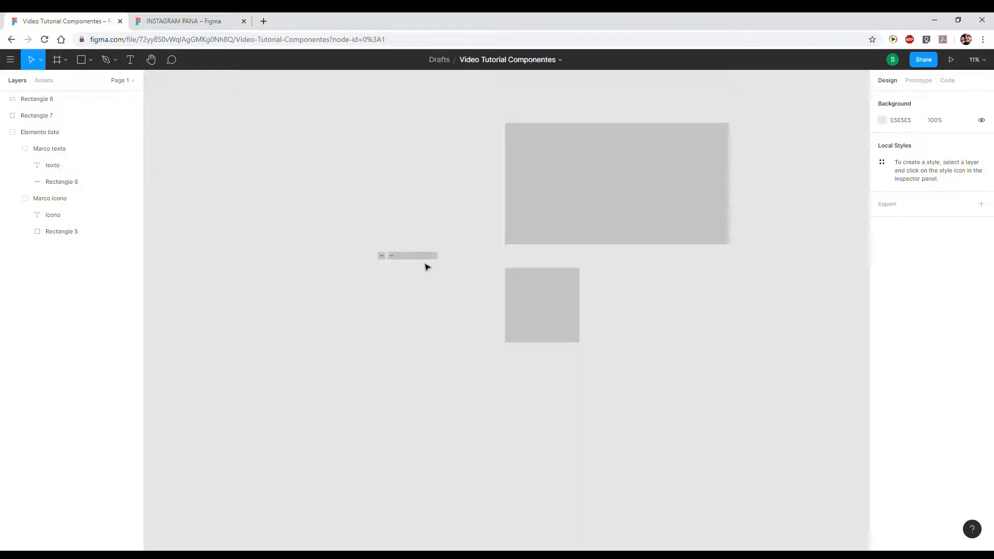
Duplicate the 1252 × 1252 square and place the copy beside it at the same height.
left_click(553, 304)
key("ctrl+c")
key("ctrl+v")
left_click_drag(561, 324, 655, 316)
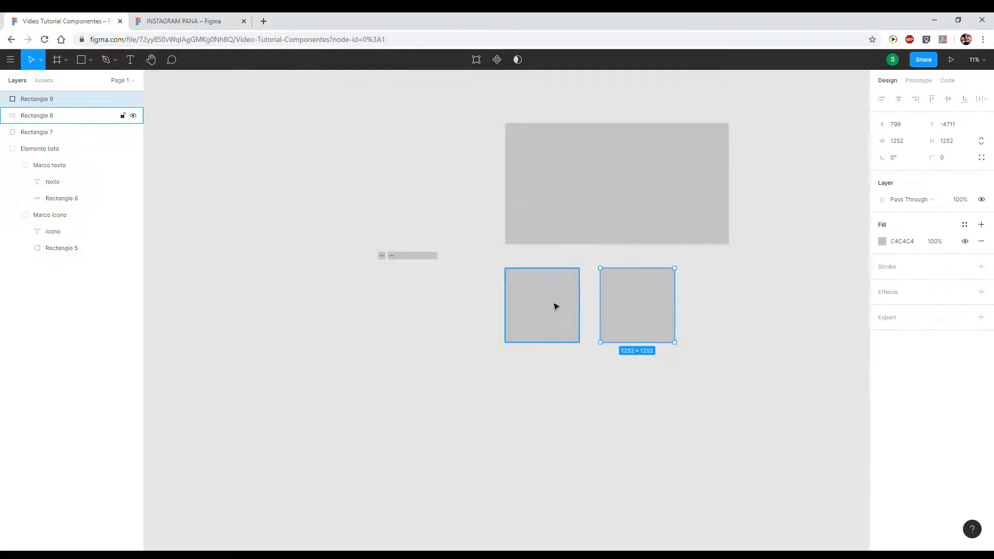
left_click(566, 286)
left_click(626, 213)
left_click(522, 282)
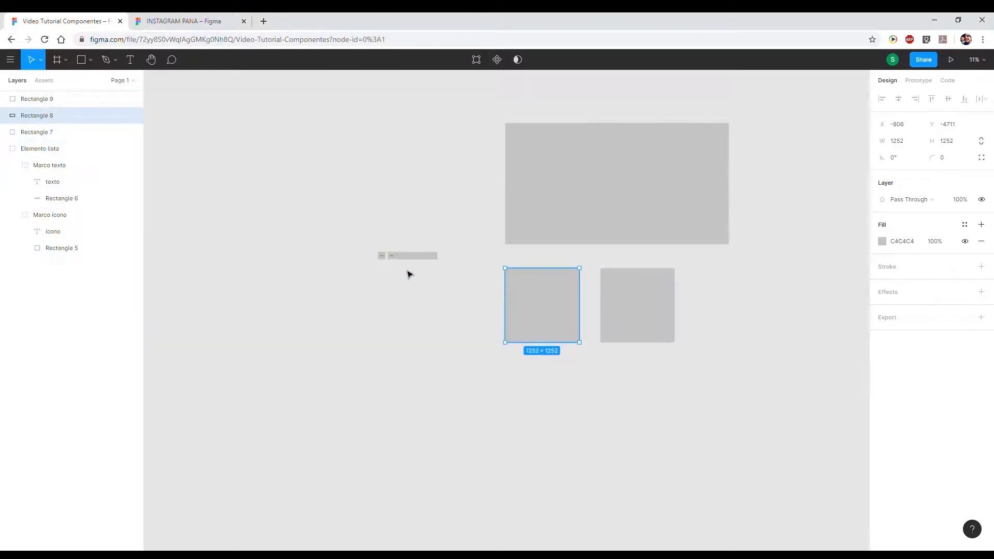
scroll(407, 274, "up", 10)
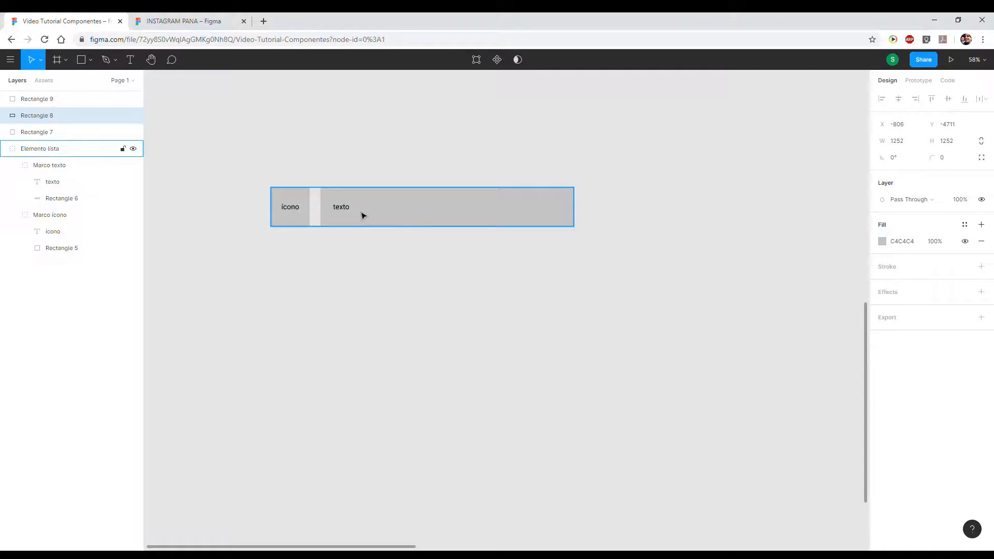
Delete the large rectangle and the two squares beneath it.
scroll(481, 281, "down", 8)
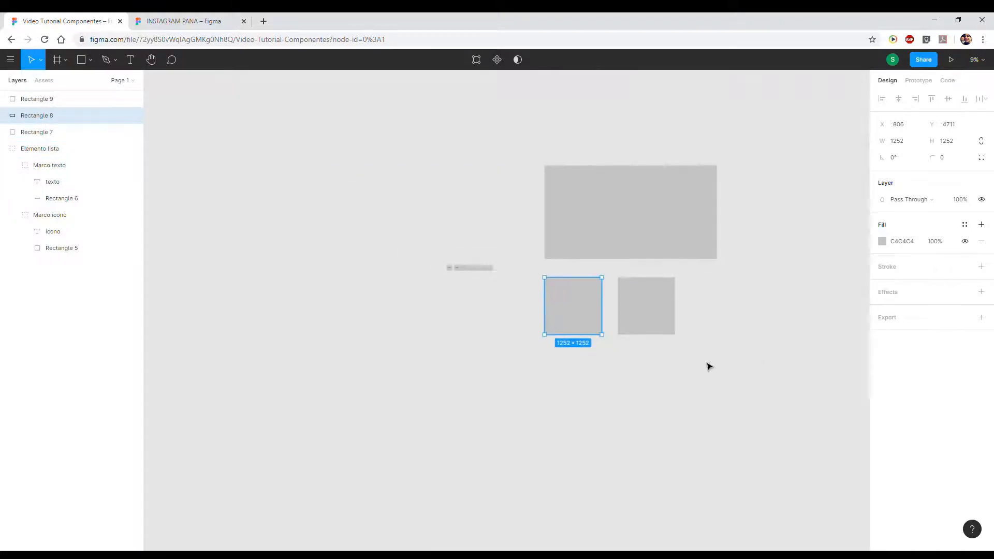
left_click_drag(779, 367, 552, 201)
key("Delete")
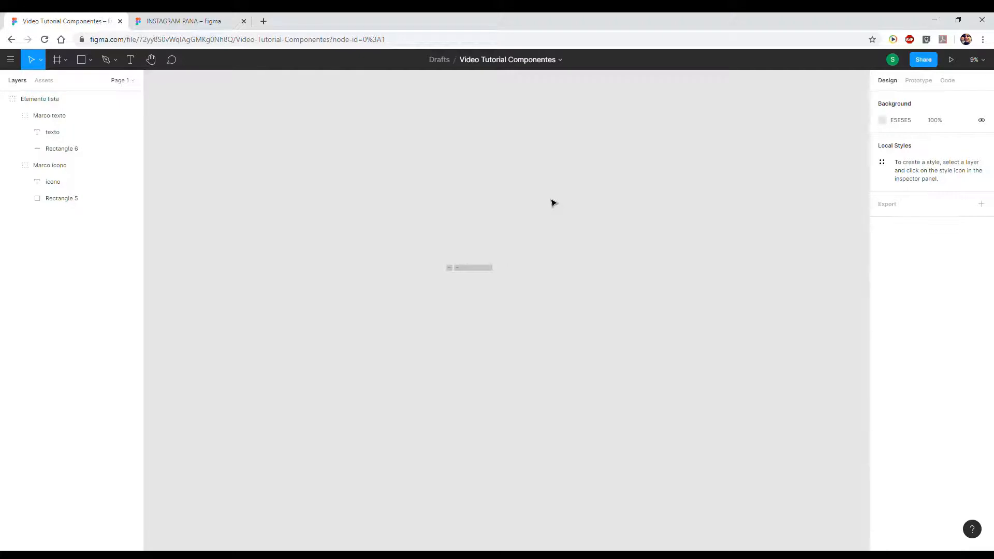
Convert the Marco texto group inside Elemento lista into a component.
scroll(526, 370, "up", 4)
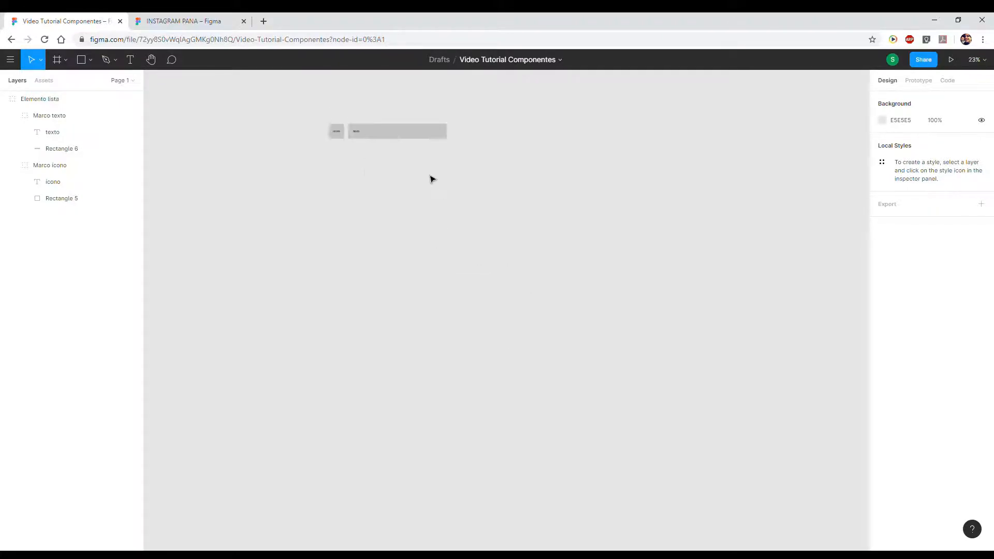
scroll(393, 217, "up", 2)
scroll(361, 218, "up", 2)
scroll(394, 231, "up", 4)
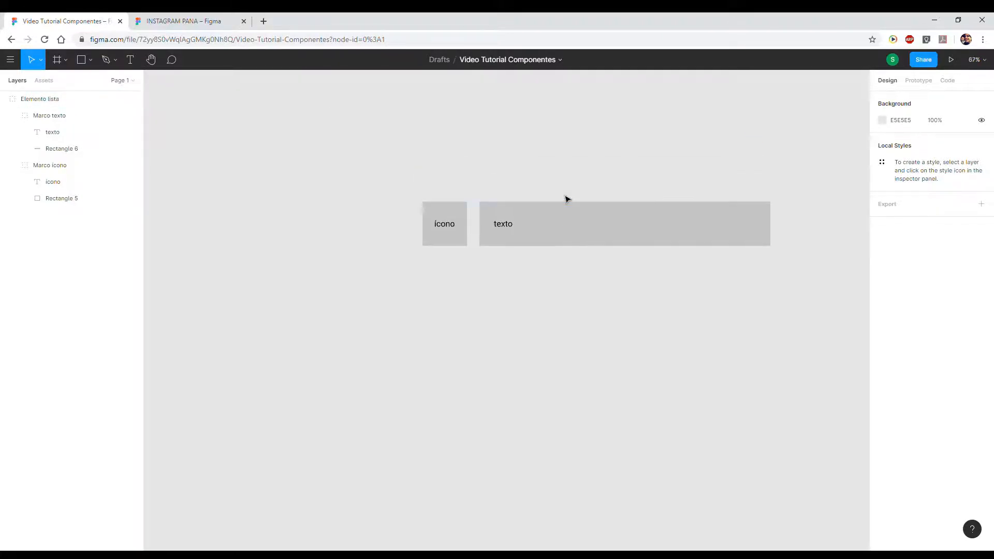
scroll(566, 228, "right", 2)
scroll(492, 254, "right", 3)
left_click(330, 245)
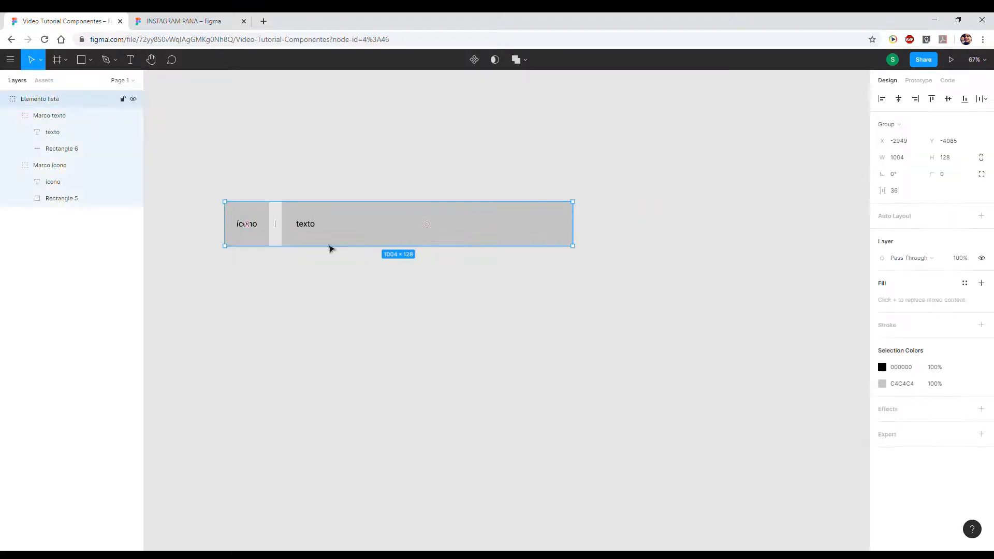
double_click(353, 223)
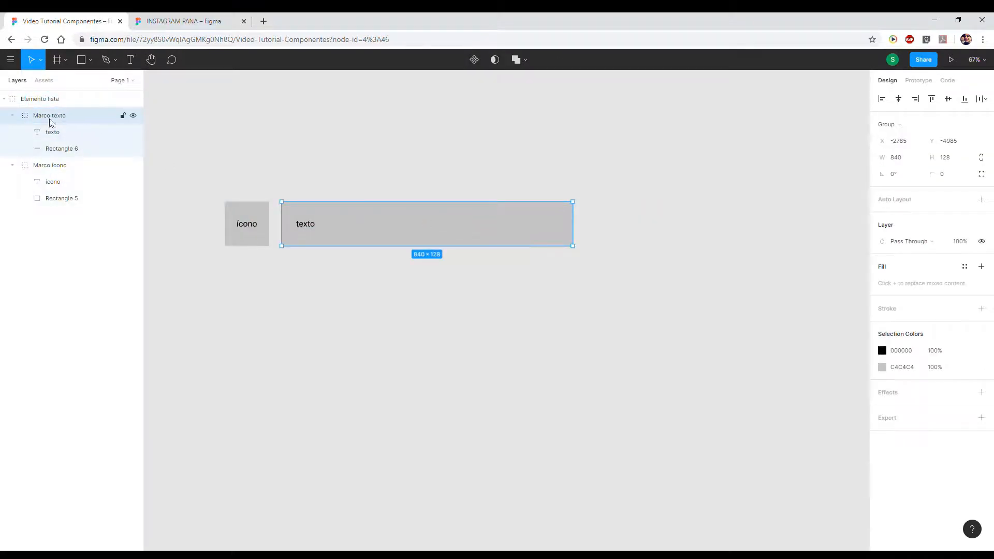
right_click(360, 222)
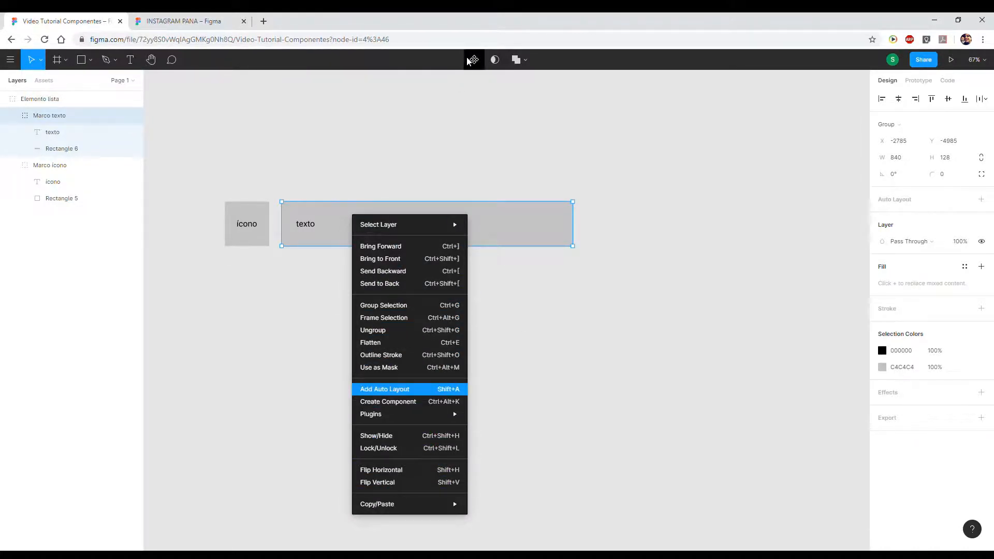
left_click(523, 186)
left_click(500, 225)
left_click(455, 224)
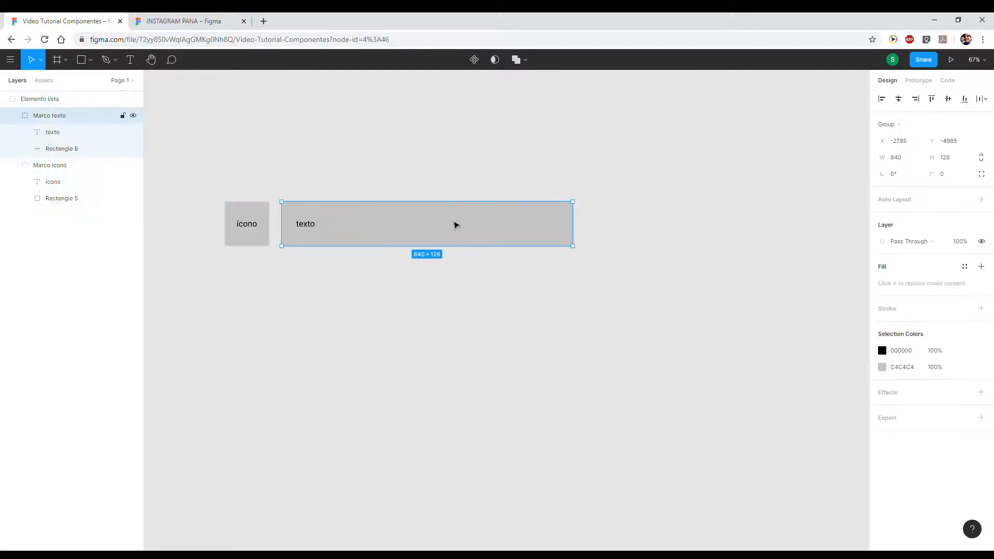
left_click(475, 60)
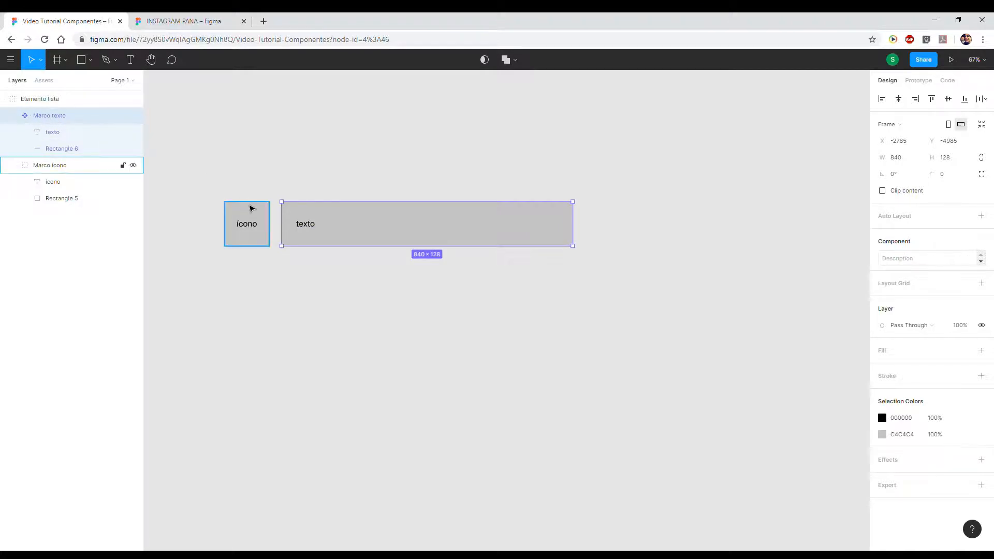
Convert the Marco ícono group inside Elemento lista into a component.
left_click(250, 207)
left_click(480, 61)
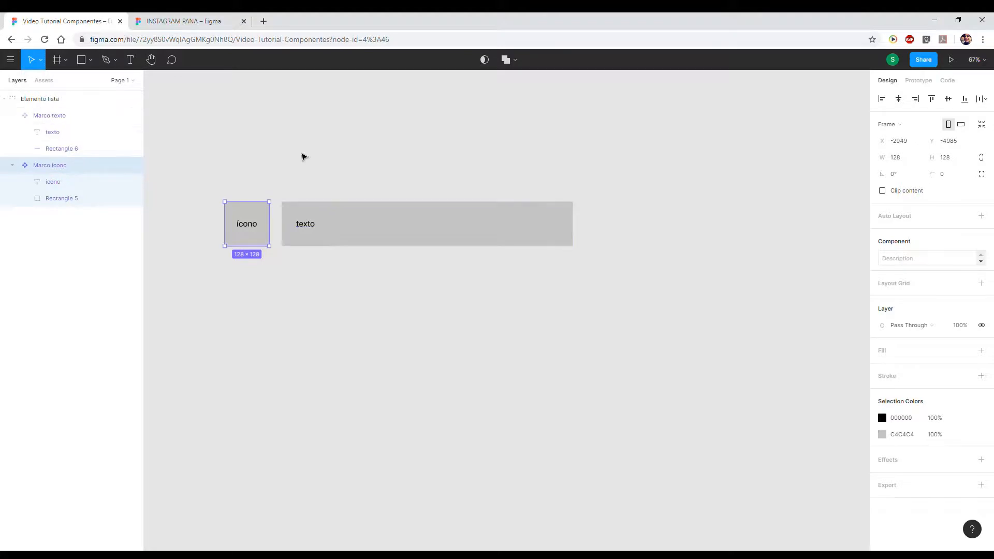
left_click(301, 155)
Convert the whole Elemento lista group into a component and undo the conversion.
left_click(262, 218)
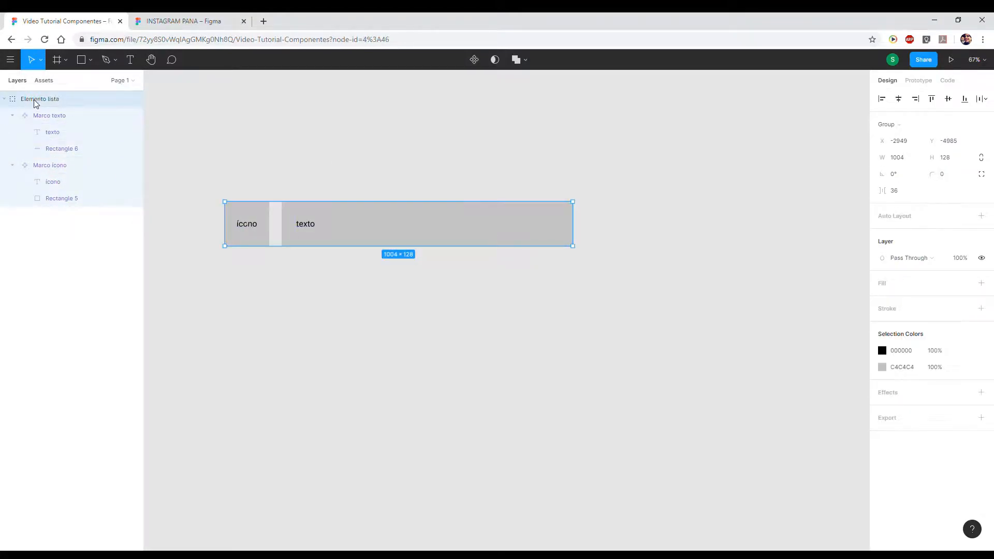
left_click(474, 59)
left_click(570, 159)
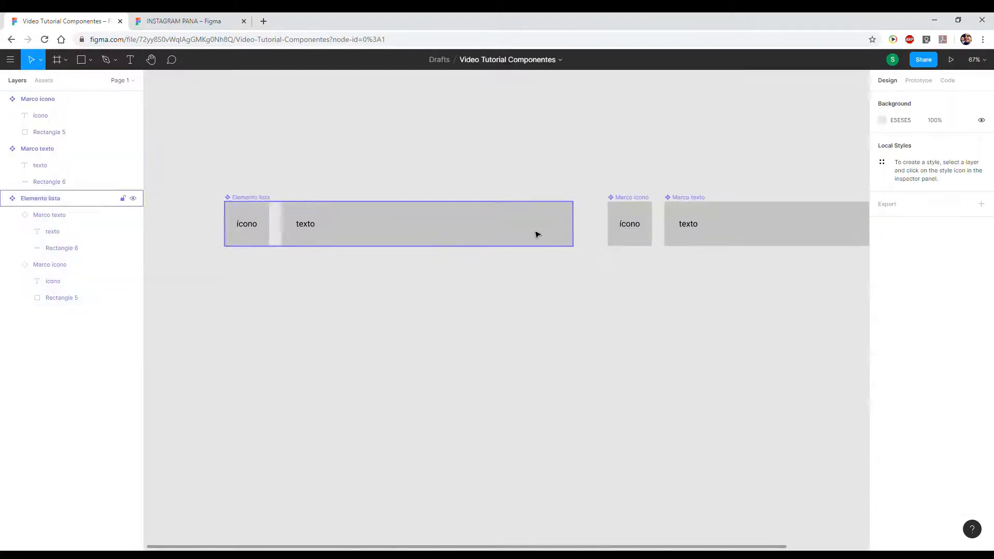
scroll(470, 245, "down", 3)
key("ctrl+z")
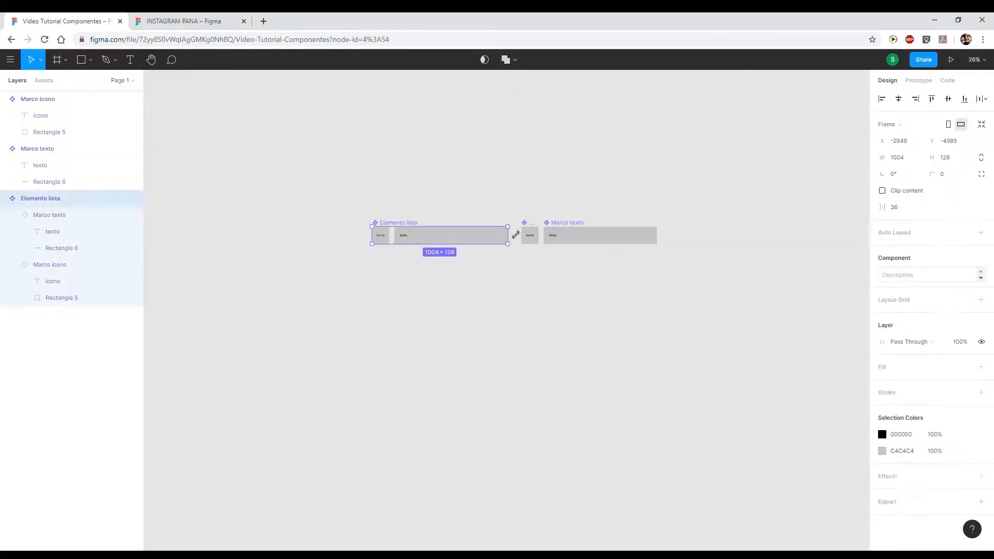
key("ctrl+z")
left_click(478, 205)
Convert the Elemento lista group into a component that contains the icon and text components.
scroll(449, 240, "up", 4)
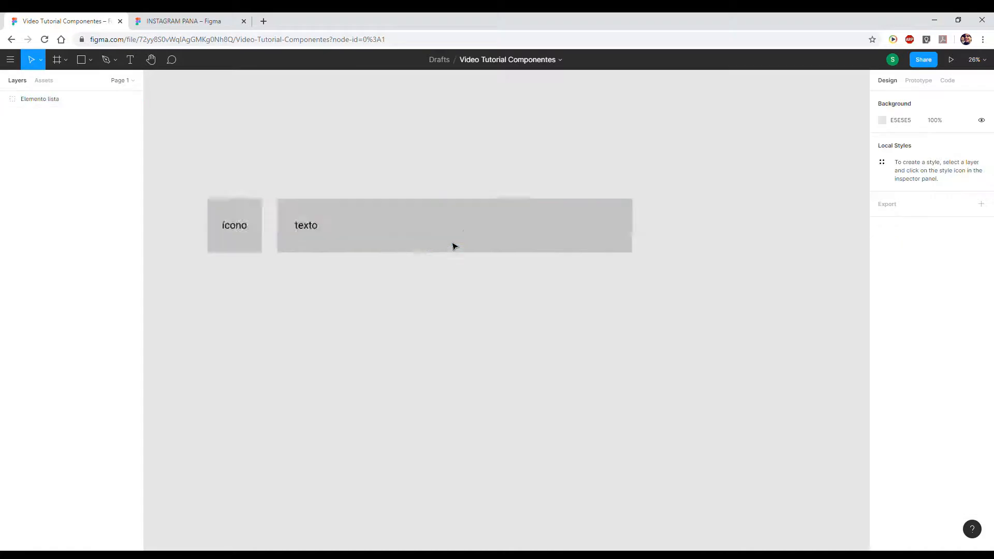
left_click(415, 231)
left_click(473, 61)
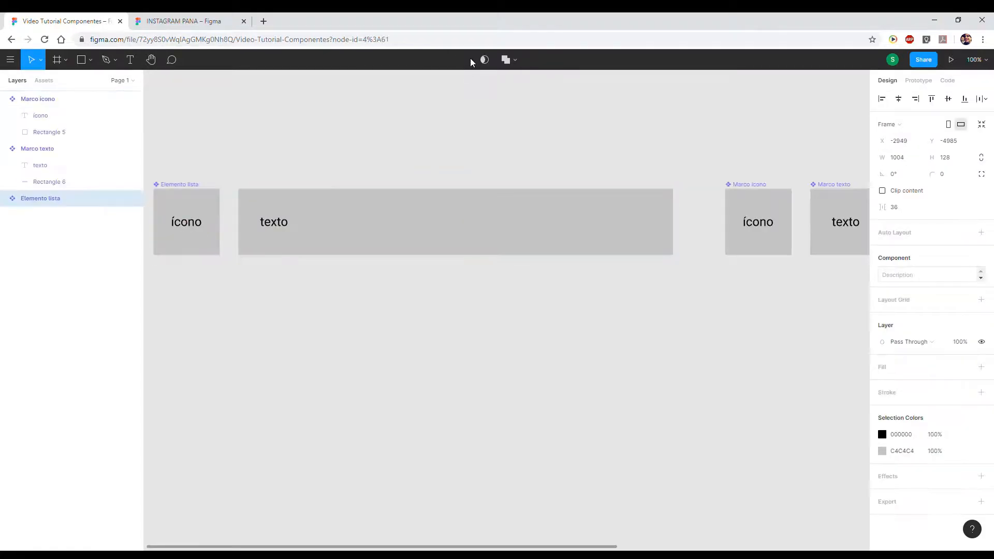
Move the Marco ícono and Marco texto components together to the empty canvas area above Elemento lista.
scroll(559, 291, "down", 4)
left_click(634, 235)
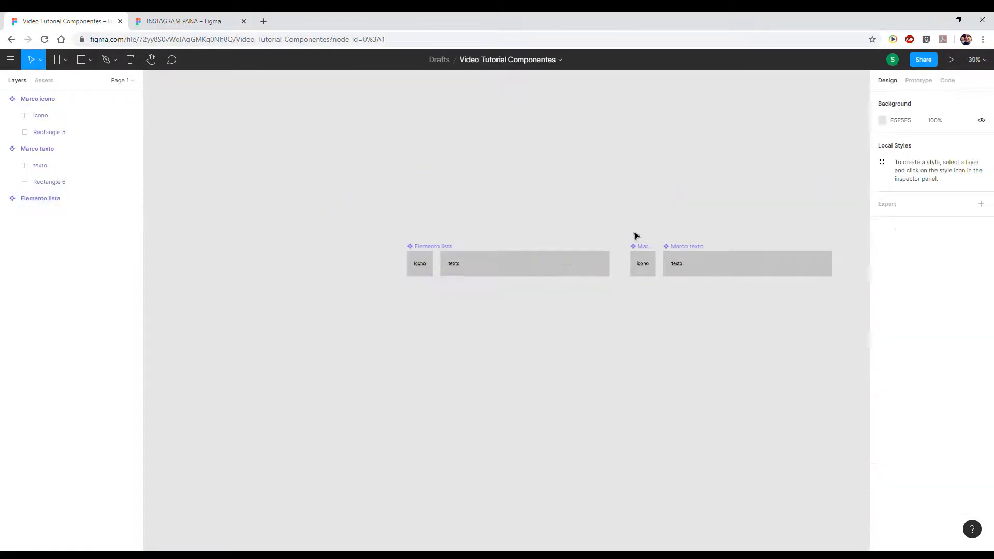
left_click_drag(621, 223, 835, 312)
left_click_drag(794, 277, 477, 140)
key("Escape")
left_click(381, 134)
left_click(328, 132)
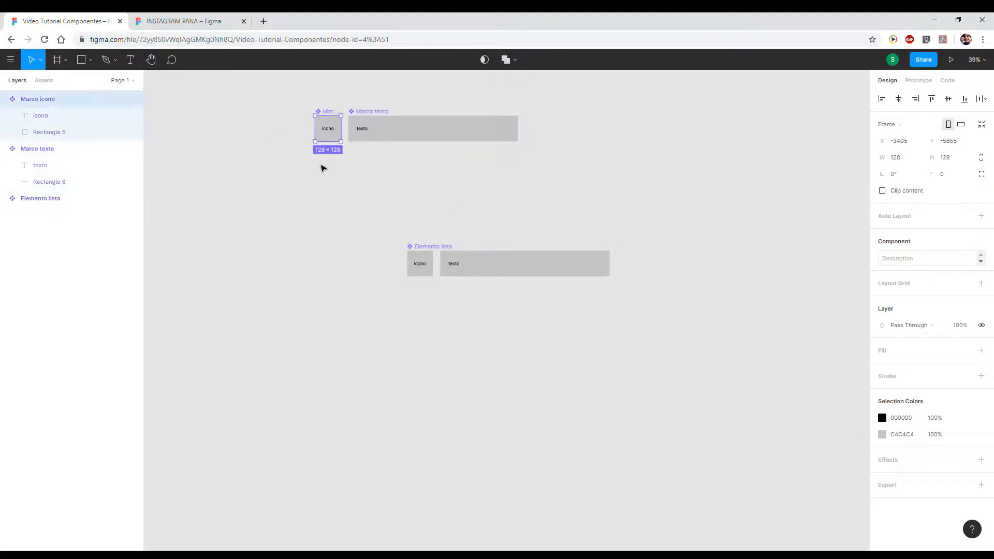
left_click(324, 167)
left_click_drag(280, 166, 330, 153)
Place the Marco texto component directly below Marco ícono, aligned with its left edge.
left_click(410, 135)
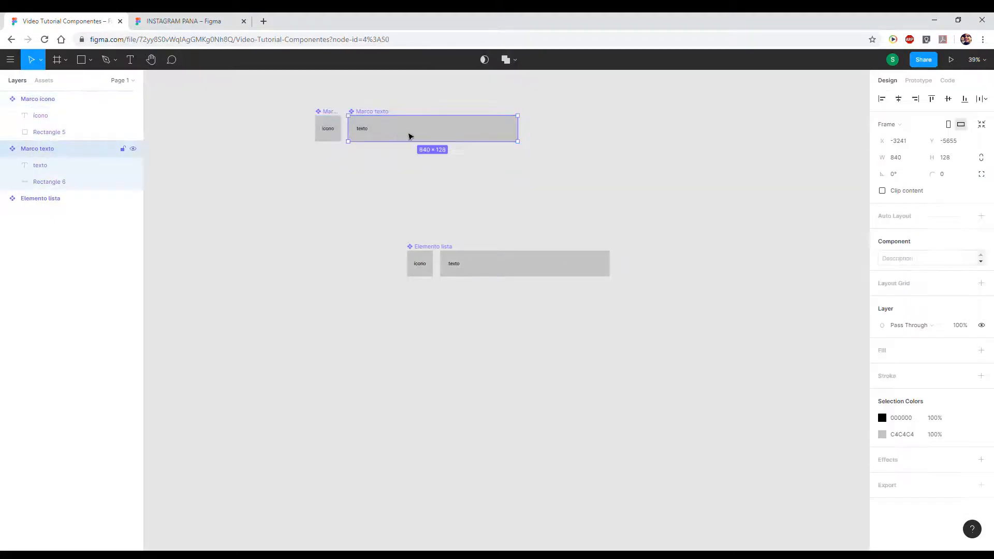
left_click_drag(411, 135, 292, 212)
left_click_drag(334, 187, 339, 201)
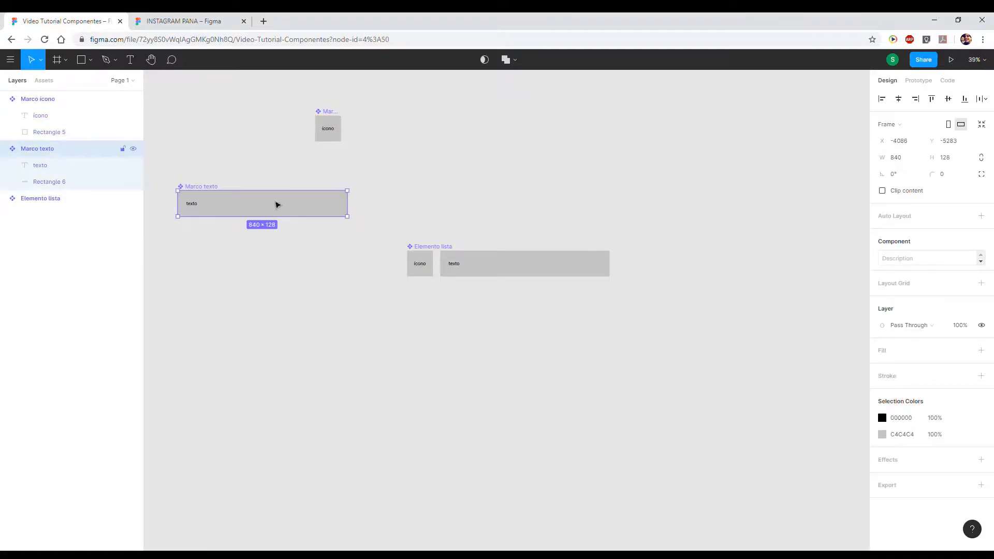
left_click_drag(277, 205, 415, 179)
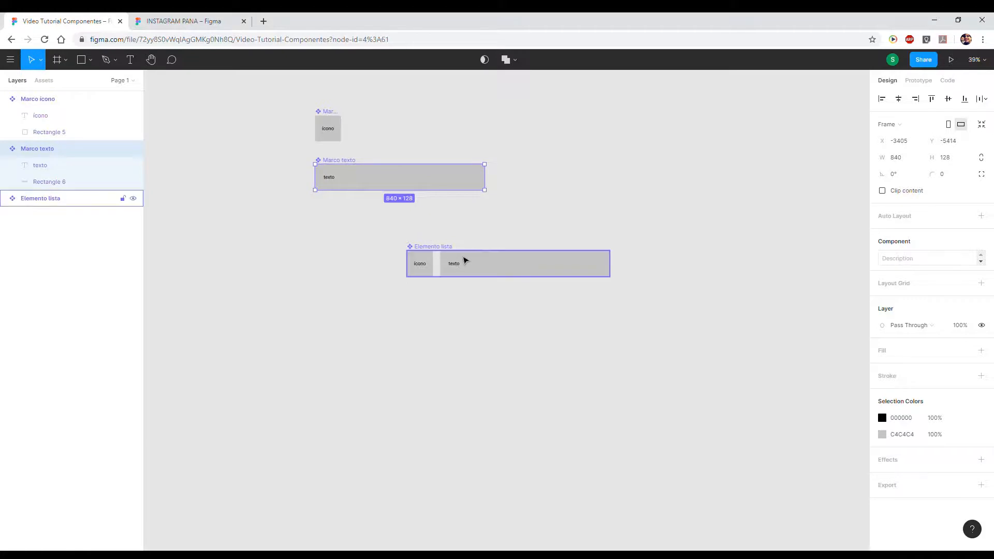
Move the Elemento lista component so its left edge aligns with Marco ícono and Marco texto above it.
left_click(464, 261)
left_click_drag(523, 268, 433, 274)
left_click(595, 208)
scroll(468, 274, "down", 3)
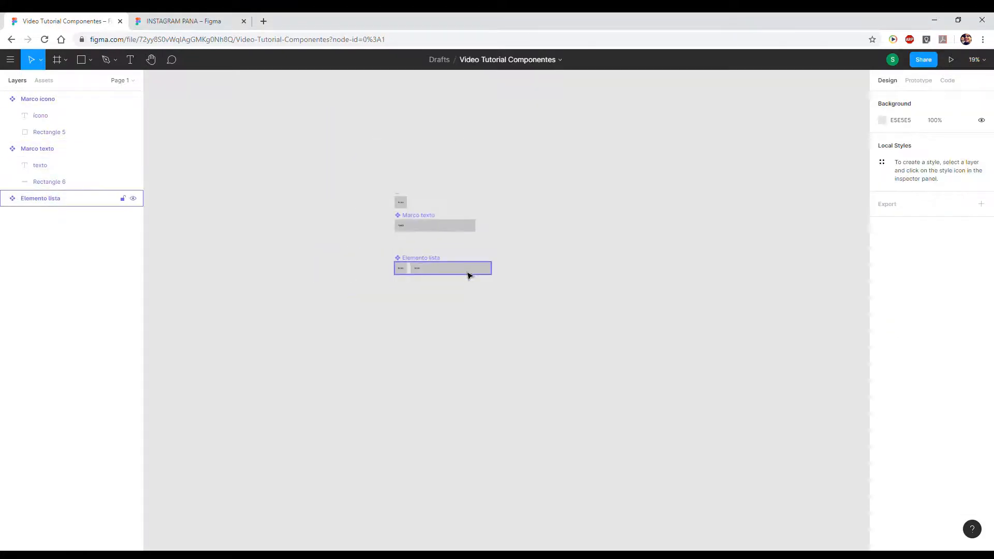
scroll(469, 274, "up", 3)
scroll(427, 266, "up", 2)
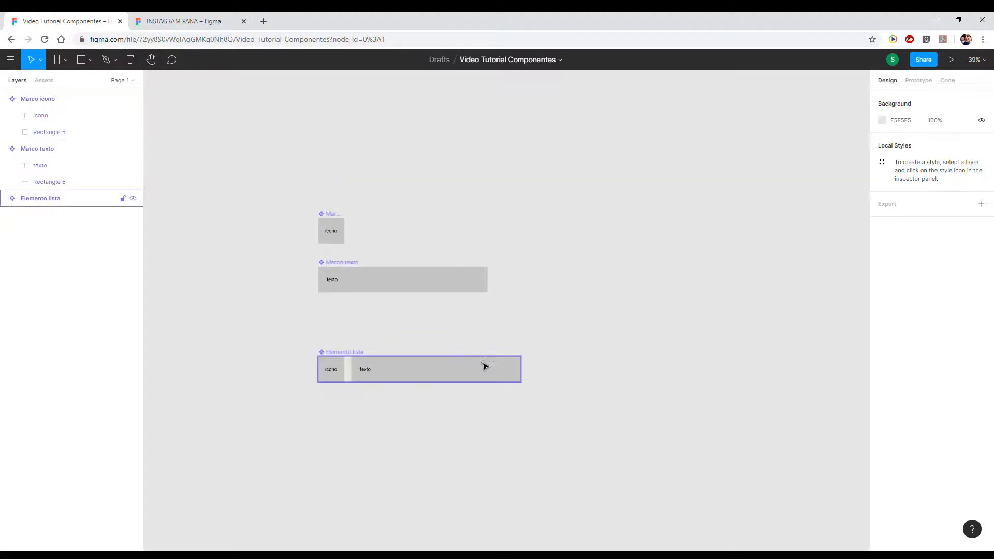
Draw a rectangle about 1975 × 1751 that covers the area around all three components.
left_click(94, 61)
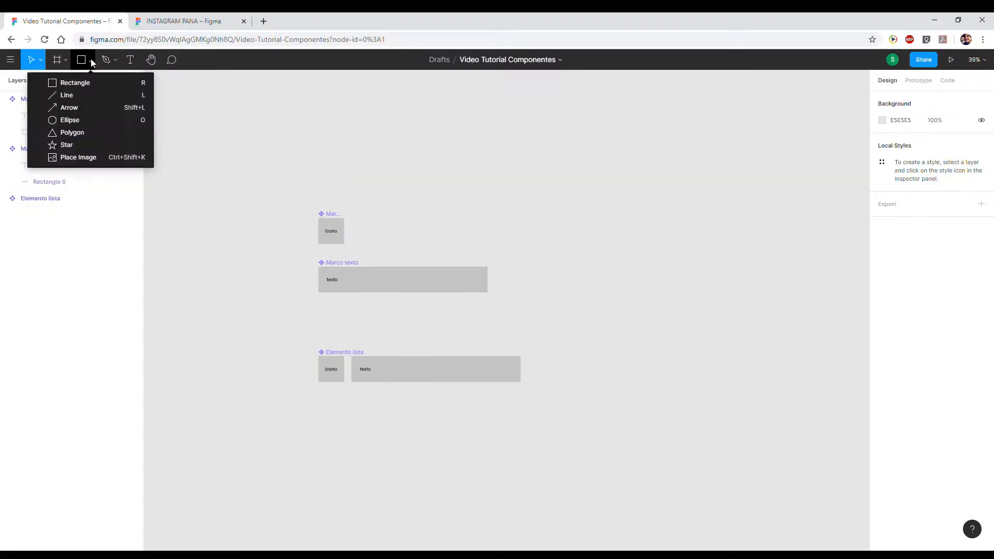
left_click(69, 81)
mouse_move(259, 162)
left_mouse_down()
mouse_move(666, 482)
mouse_move(628, 506)
left_mouse_up()
Set the large rectangle's fill to white (FFFFFF) and shift it slightly up and to the left.
left_click(885, 248)
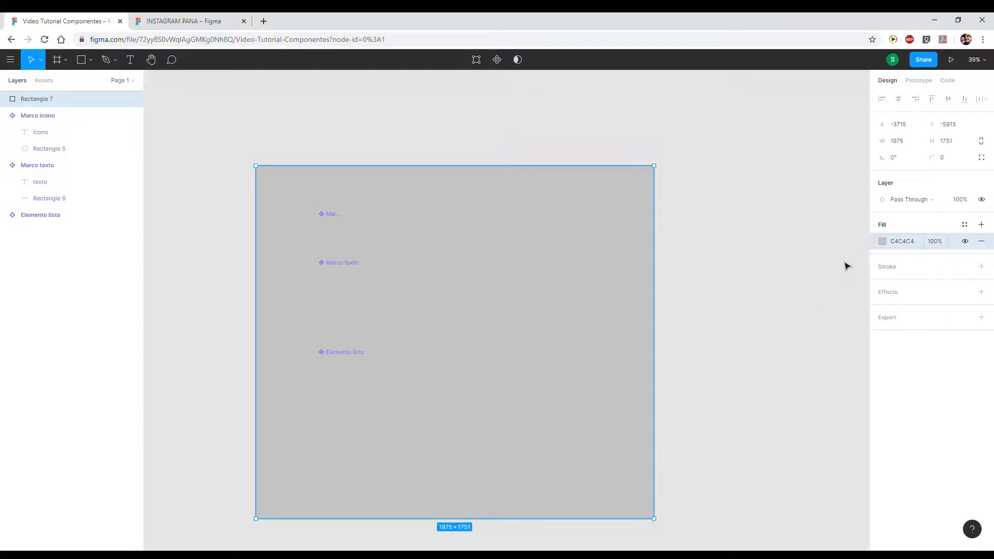
left_click(882, 242)
left_click_drag(745, 289, 746, 255)
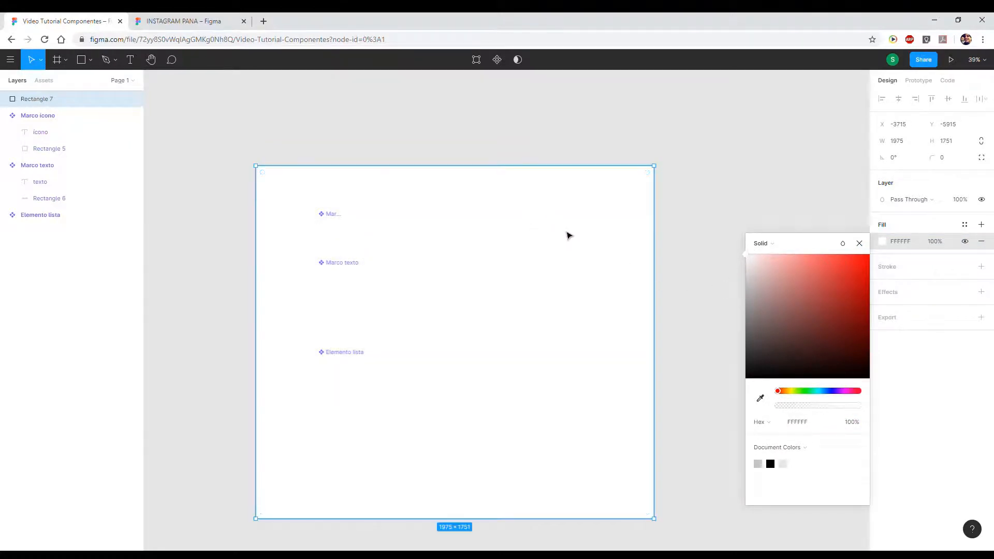
mouse_move(568, 233)
left_mouse_down()
mouse_move(488, 266)
mouse_move(504, 270)
mouse_move(543, 377)
mouse_move(495, 177)
mouse_move(574, 233)
mouse_move(556, 226)
left_mouse_up()
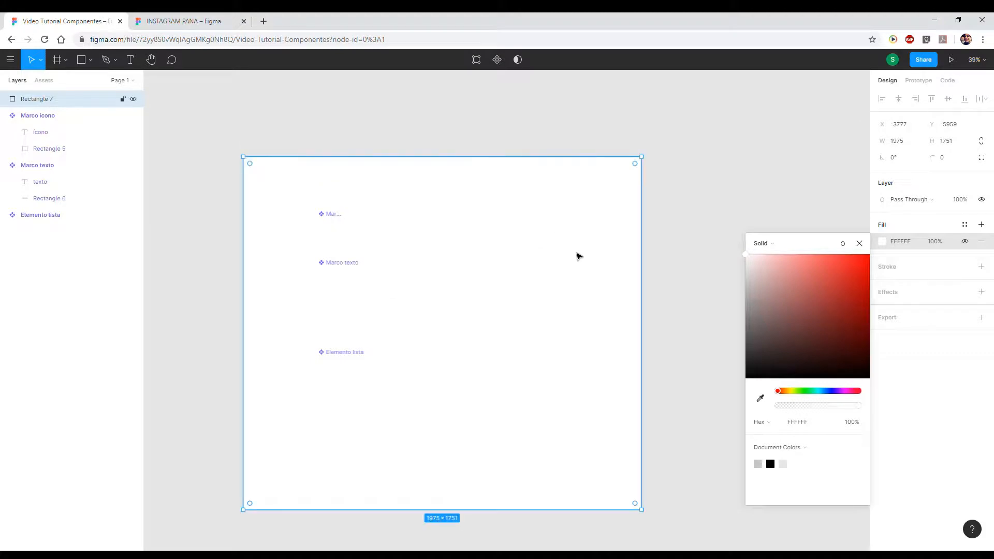
scroll(579, 255, "down", 1)
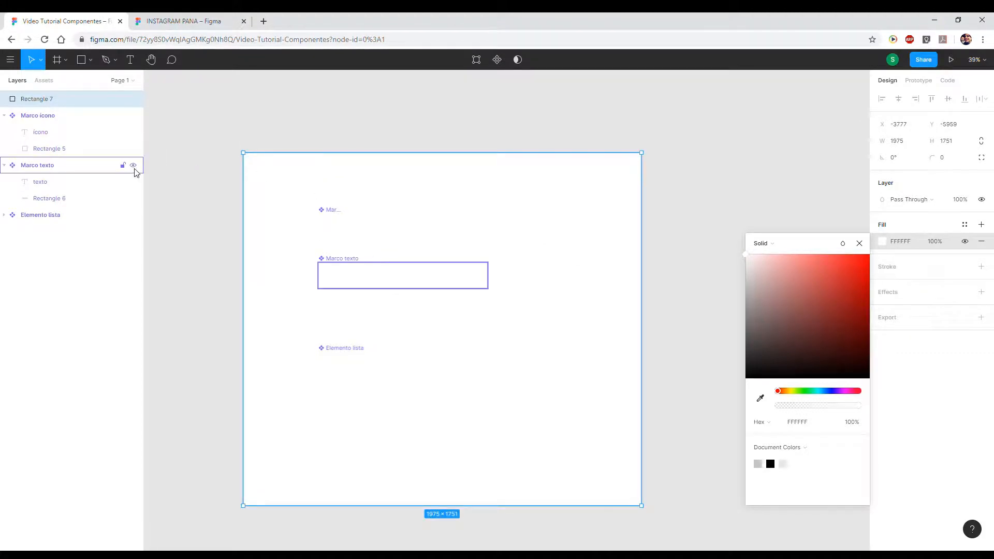
Collapse the three component layers and move Rectangle 7 beneath Elemento lista in the layer order.
left_click(296, 139)
left_click(296, 177)
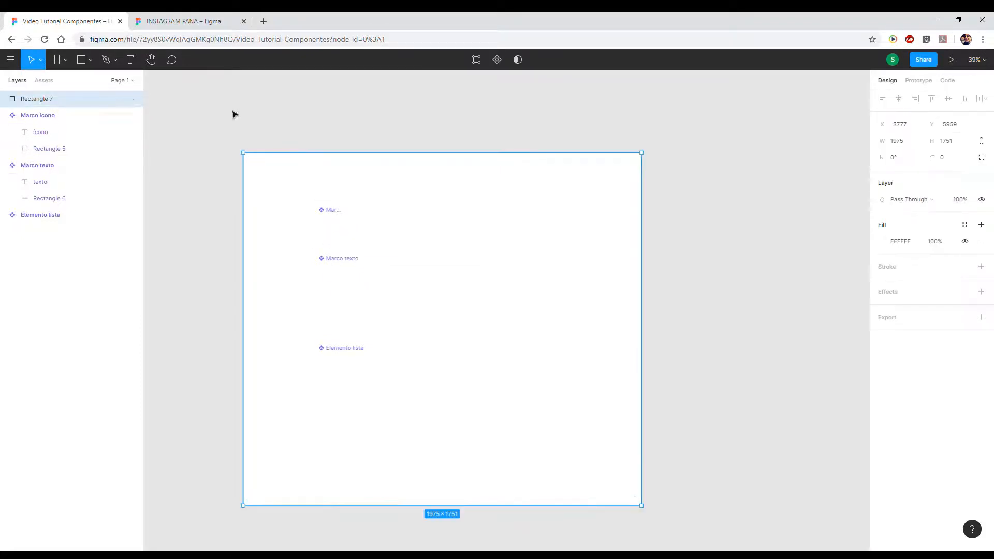
left_click(7, 116)
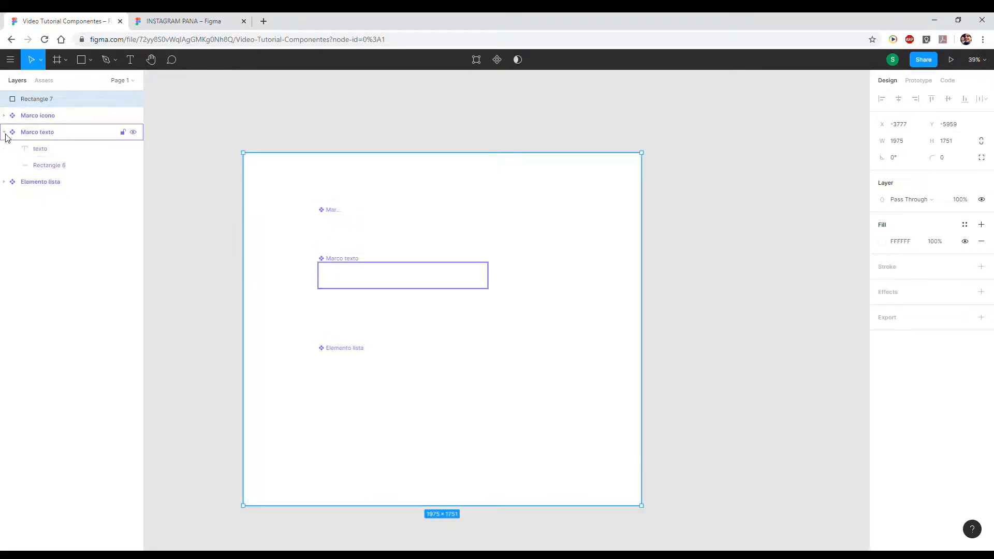
left_click(4, 132)
left_click(4, 148)
left_click(4, 149)
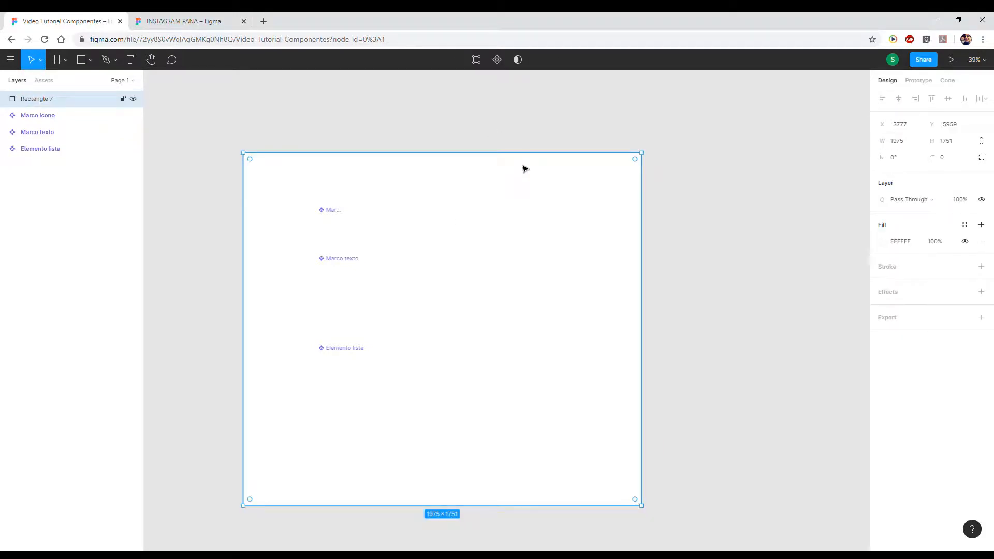
right_click(533, 189)
left_click(500, 176)
left_click_drag(38, 103, 56, 164)
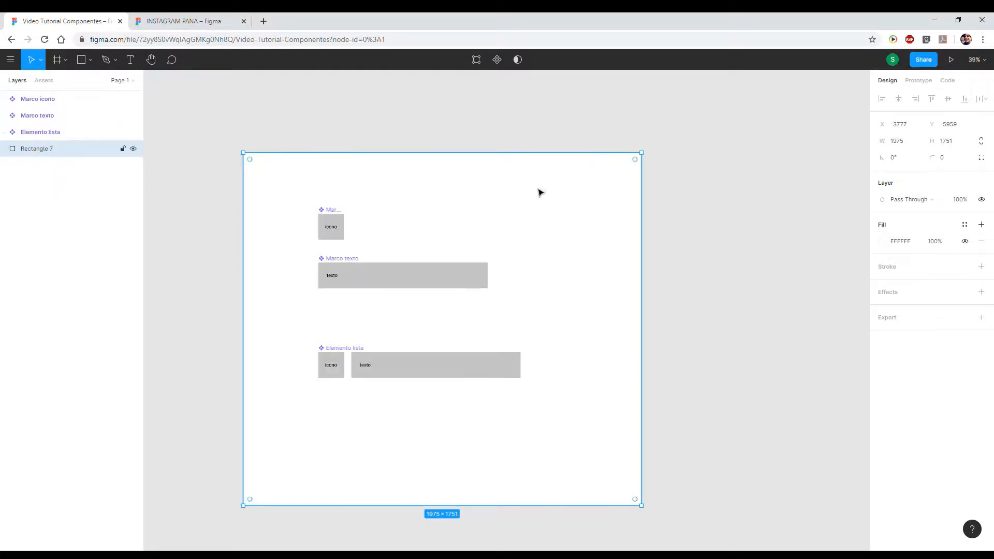
Reposition the white rectangle around the components and resize it to about 1870 × 2036.
left_click_drag(577, 204, 608, 215)
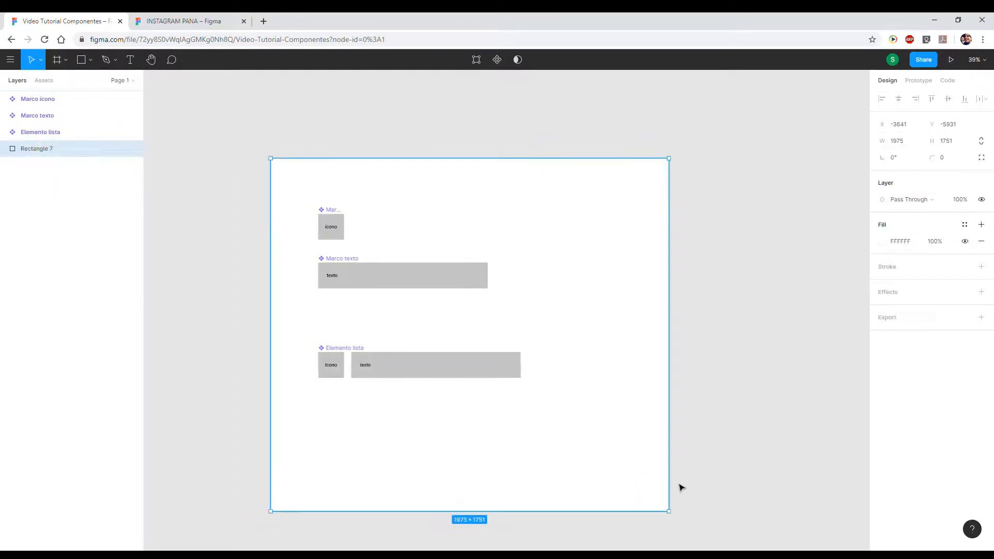
scroll(679, 483, "down", 3)
scroll(665, 428, "up", 3)
left_click_drag(673, 522, 652, 526)
scroll(250, 285, "up", 3)
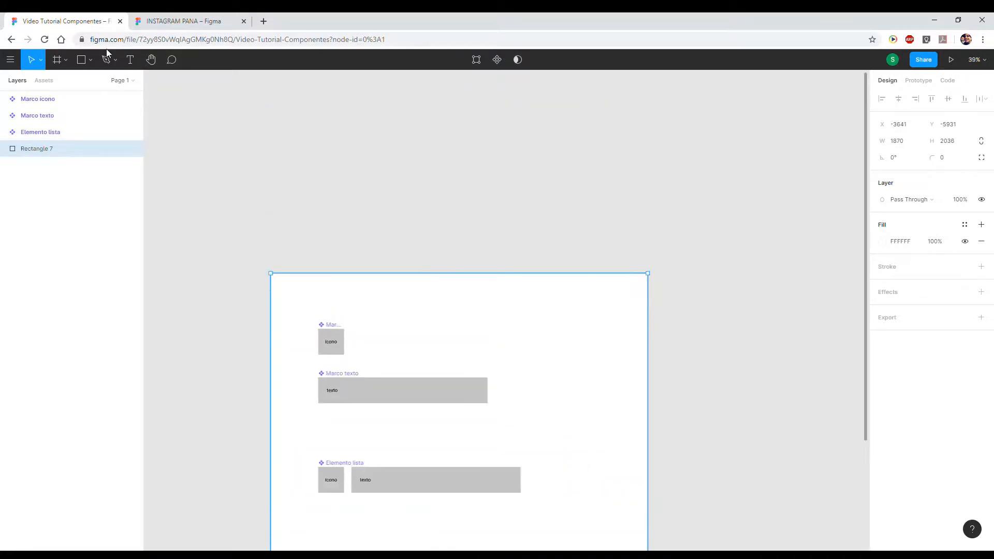
Add a text box reading "Componentes" above the upper-left corner of the white rectangle.
left_click(130, 60)
left_click_drag(276, 224, 368, 267)
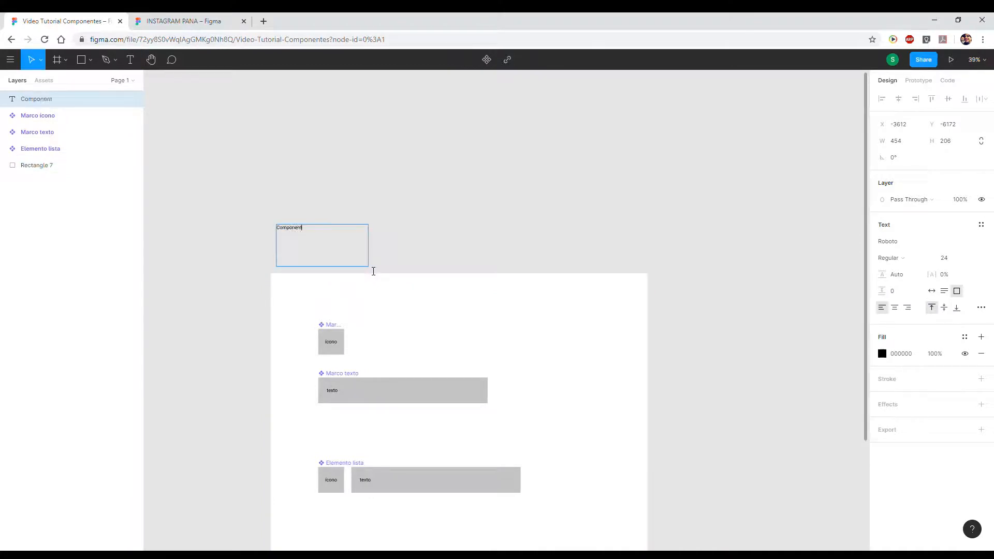
key("Escape")
left_click(354, 248)
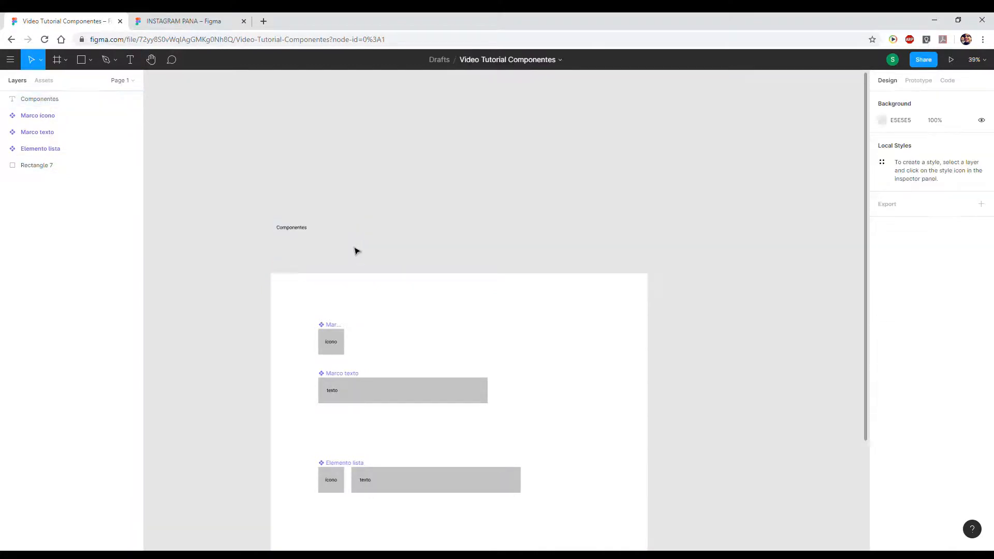
Set the Componentes title to font size 96, widen its text box to about 821, and centre the text vertically.
left_click(311, 229)
left_click(315, 246)
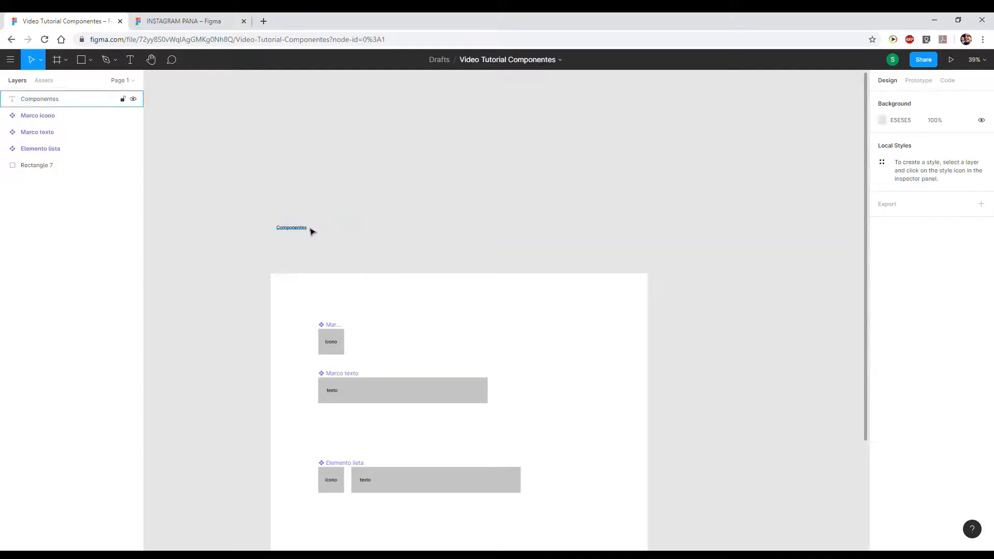
left_click(314, 233)
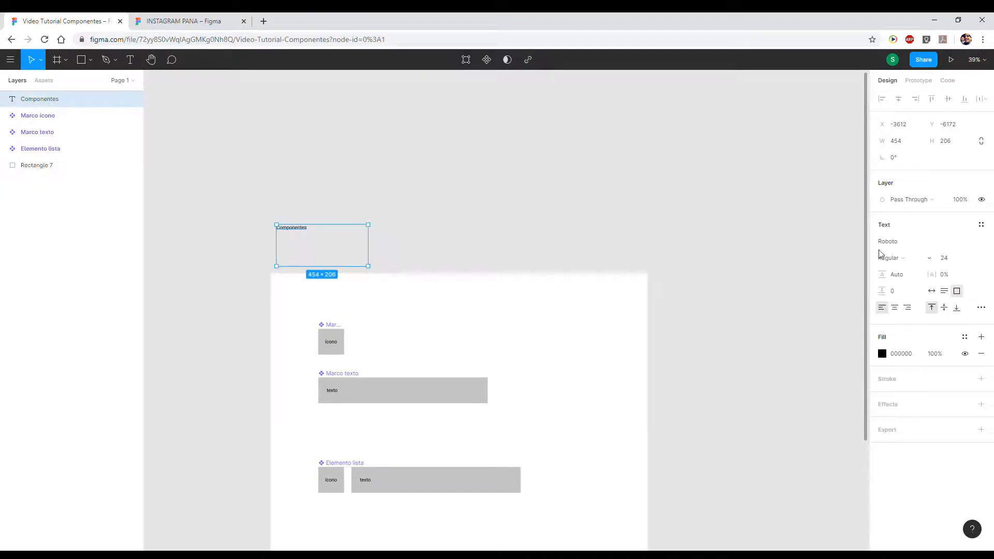
left_click(967, 258)
left_click(956, 319)
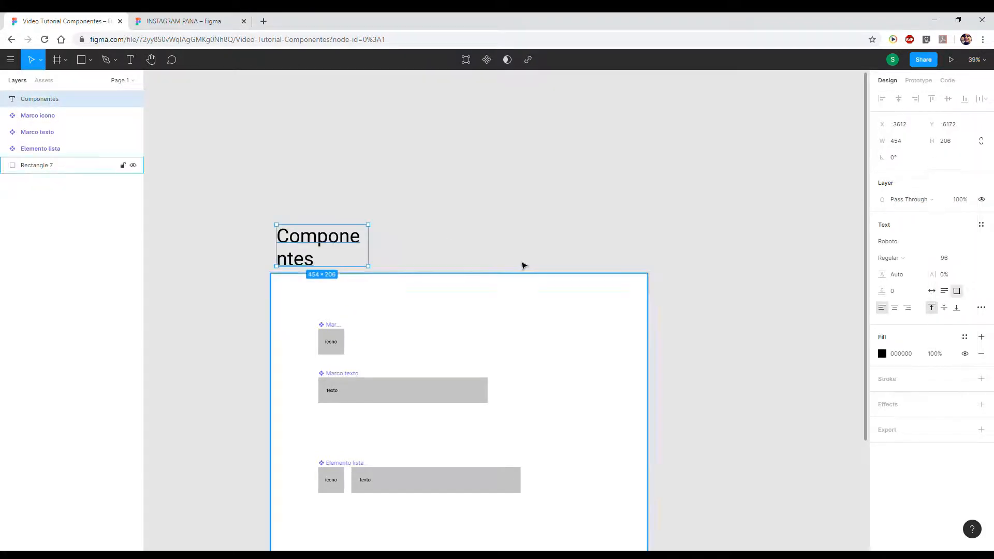
left_click_drag(376, 255, 442, 256)
left_click(944, 308)
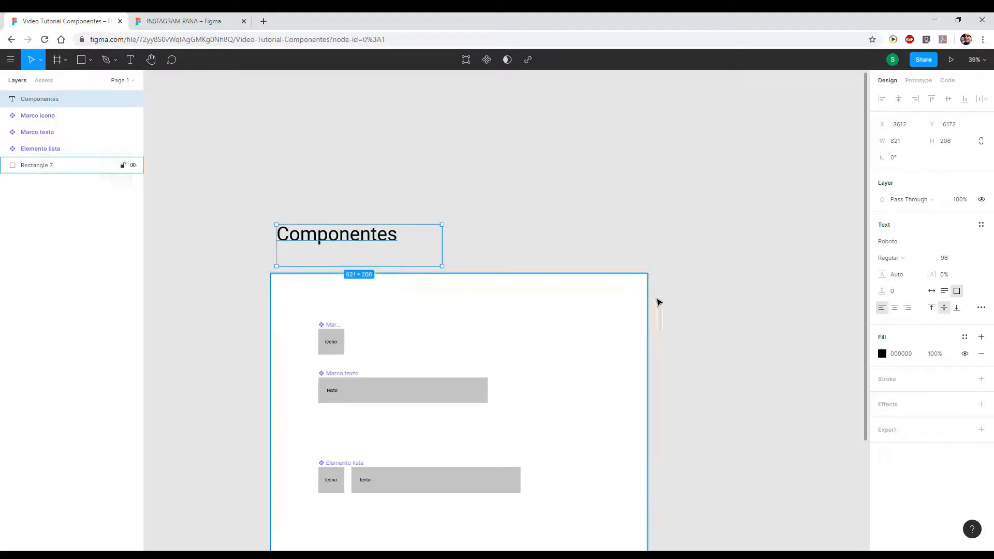
Align the Componentes title with the left edge of the white rectangle, just above it.
double_click(332, 250)
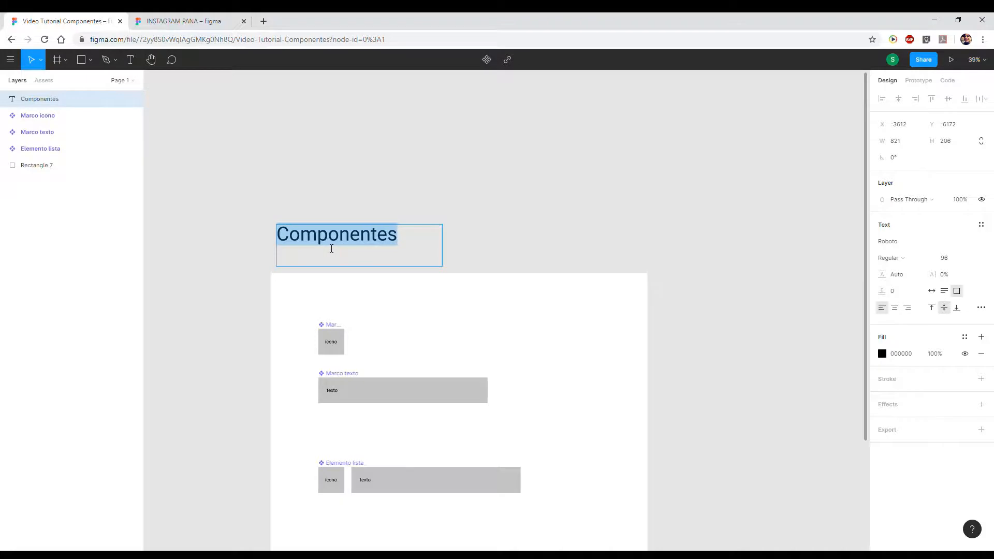
left_click(332, 248)
right_click(321, 240)
left_click(402, 184)
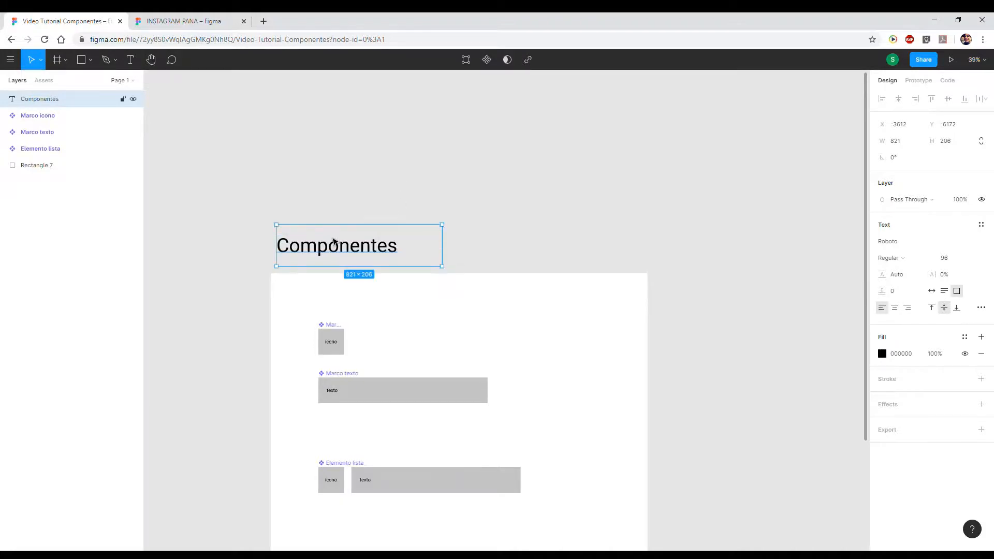
left_click(352, 139)
left_click_drag(333, 245, 327, 248)
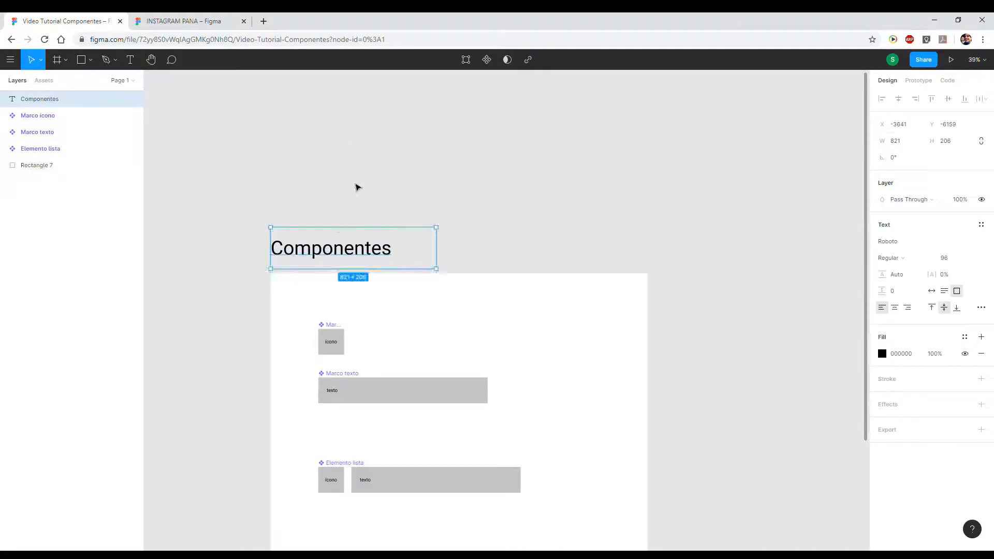
left_click(358, 187)
Examine the Componentes board and the Elemento lista master component inside it.
scroll(643, 288, "down", 1)
scroll(639, 362, "down", 2)
scroll(621, 331, "right", 2)
scroll(535, 304, "down", 1)
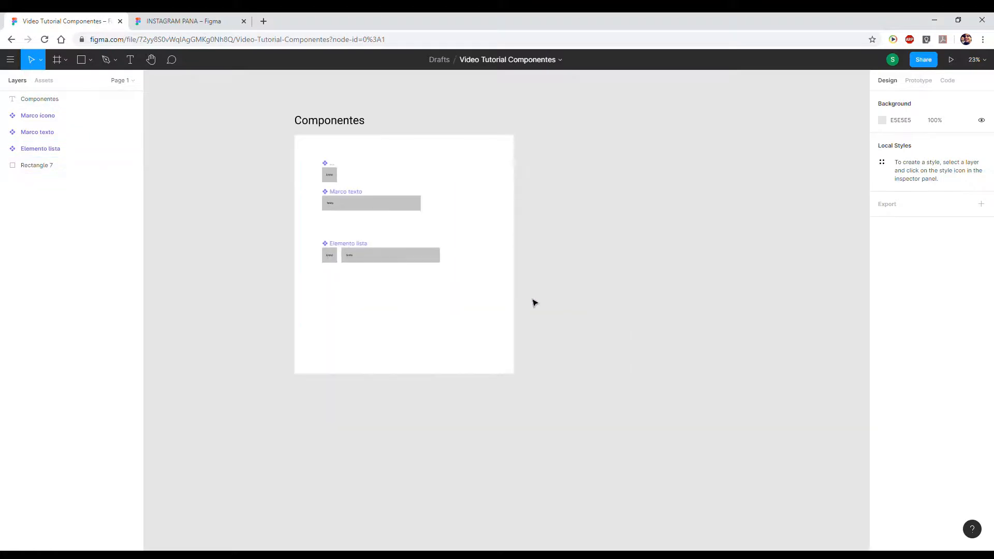
scroll(608, 208, "up", 2)
scroll(599, 238, "right", 2)
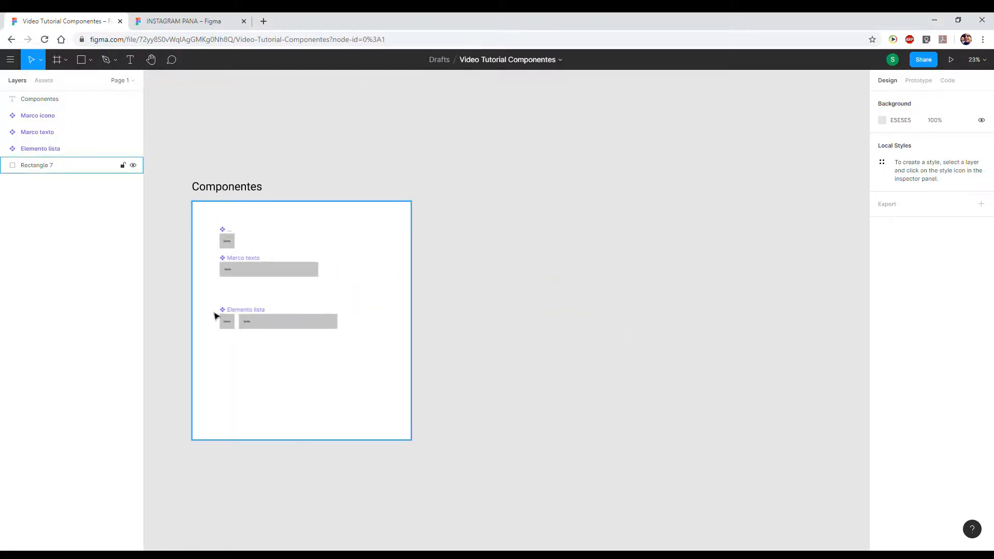
left_click(285, 320)
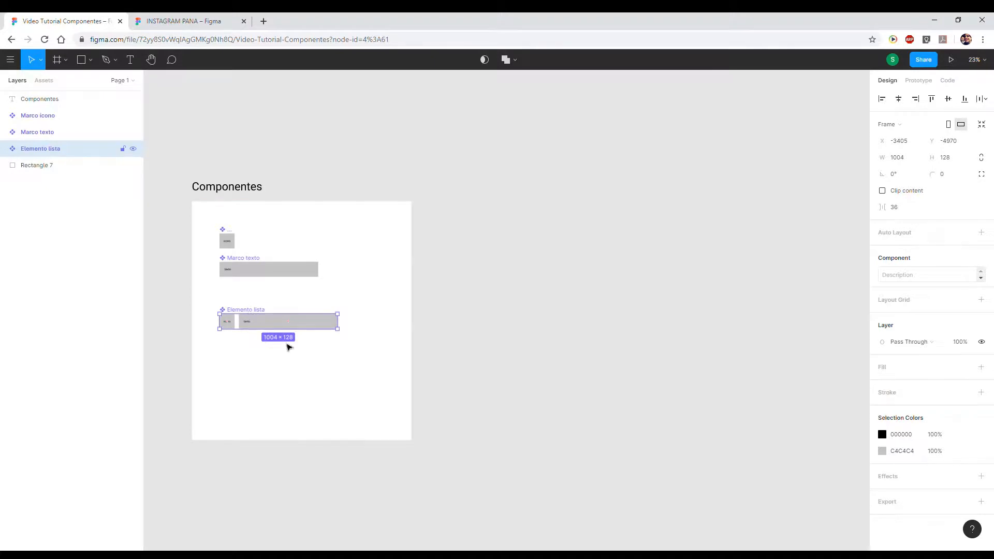
left_click(411, 435)
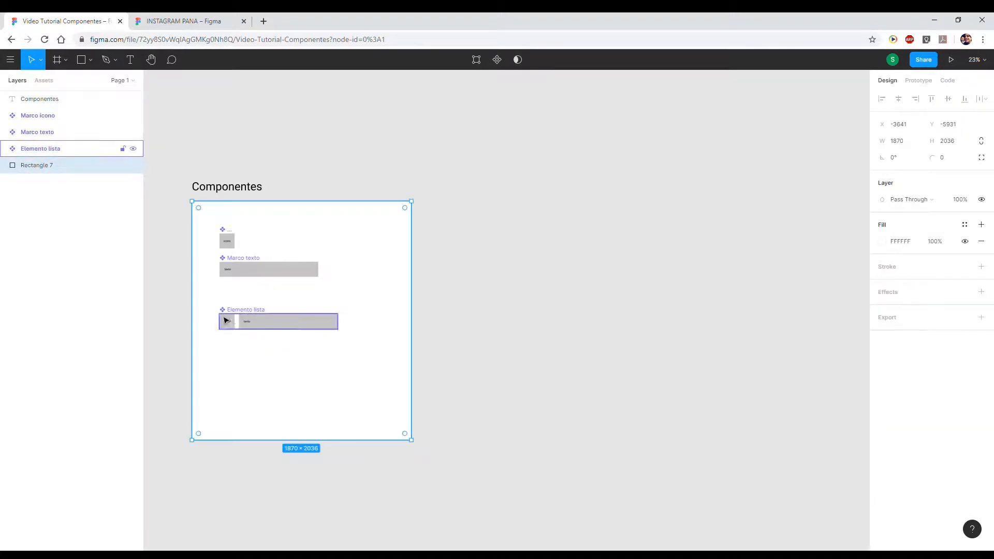
left_click(239, 316)
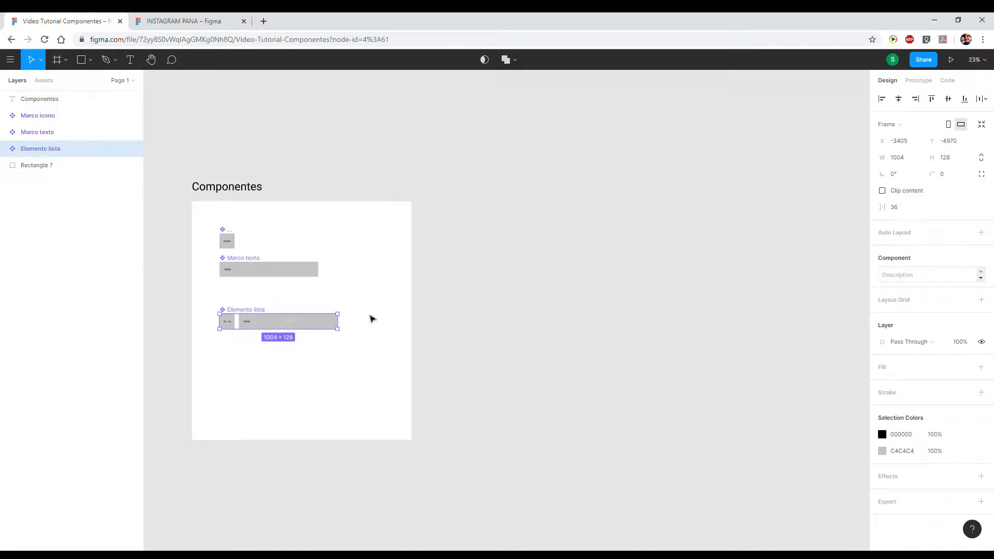
Try pasting a copy of Elemento lista onto the canvas beside the Componentes board, and delete the copy.
left_click(568, 293)
left_click(273, 330)
left_click_drag(272, 330, 697, 215)
key("ctrl+z")
key("ctrl+v")
left_click_drag(309, 326, 582, 263)
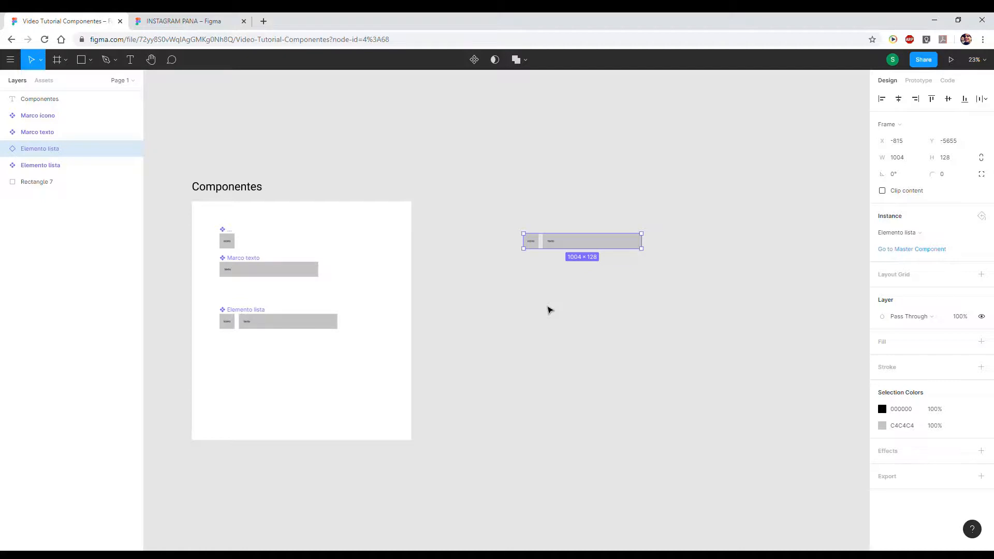
key("Delete")
Duplicate the Elemento lista component as an instance on the empty canvas beside the Componentes board.
left_click(300, 326)
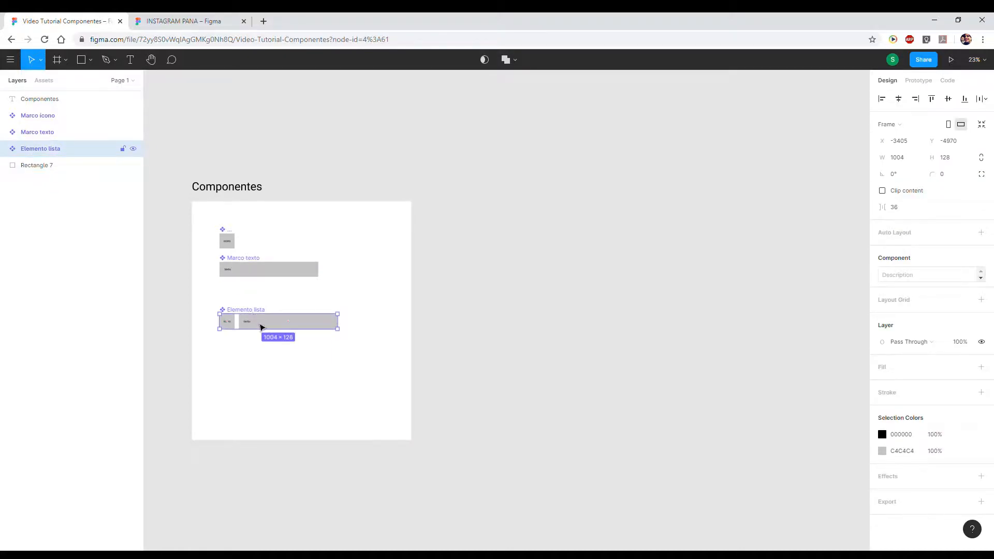
left_click_drag(263, 324, 615, 216)
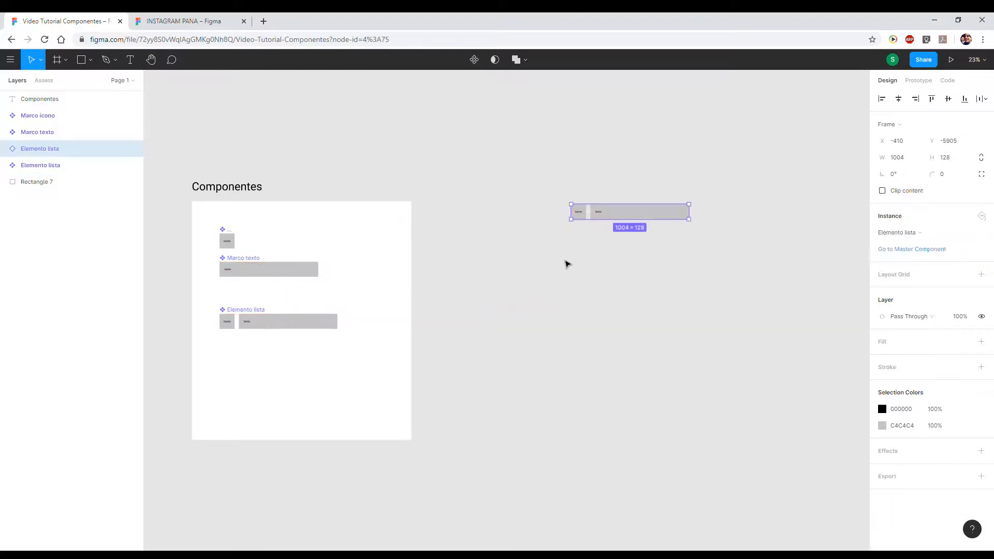
Examine the Elemento lista master component on the Componentes board and compare it with its instance on the empty canvas.
left_click(259, 314)
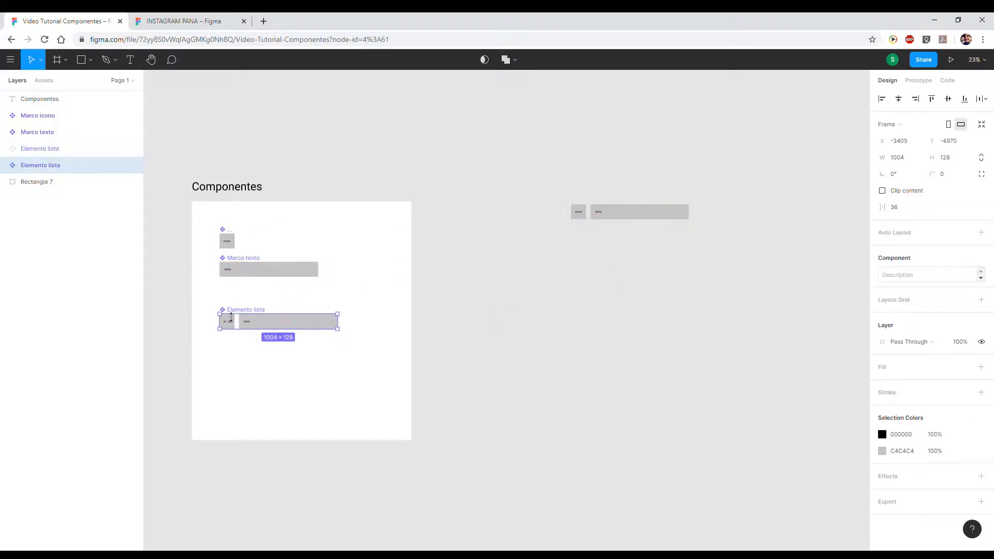
scroll(231, 317, "up", 8, "ctrl")
scroll(275, 320, "left", 3)
scroll(359, 312, "up", 2, "ctrl")
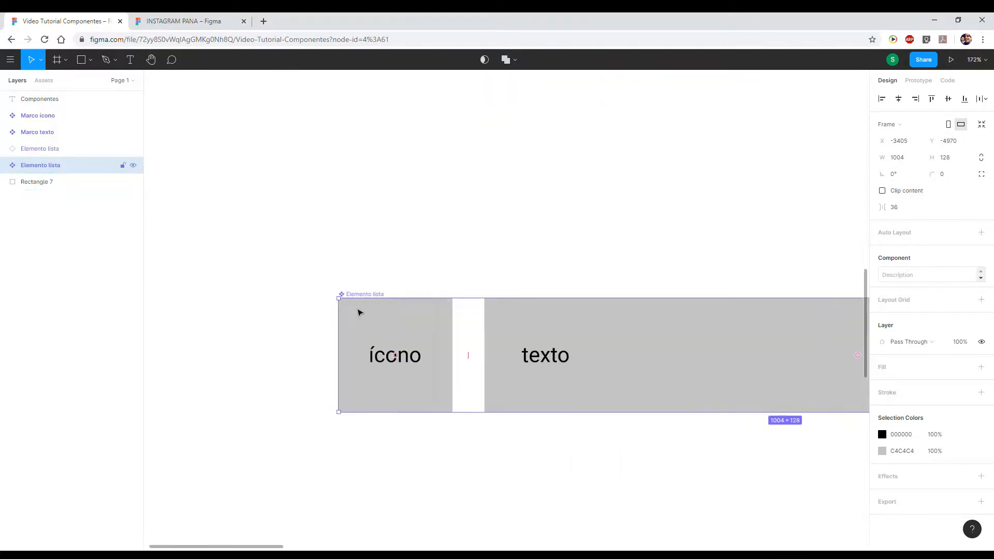
scroll(363, 313, "down", 10, "ctrl")
scroll(404, 317, "right", 3)
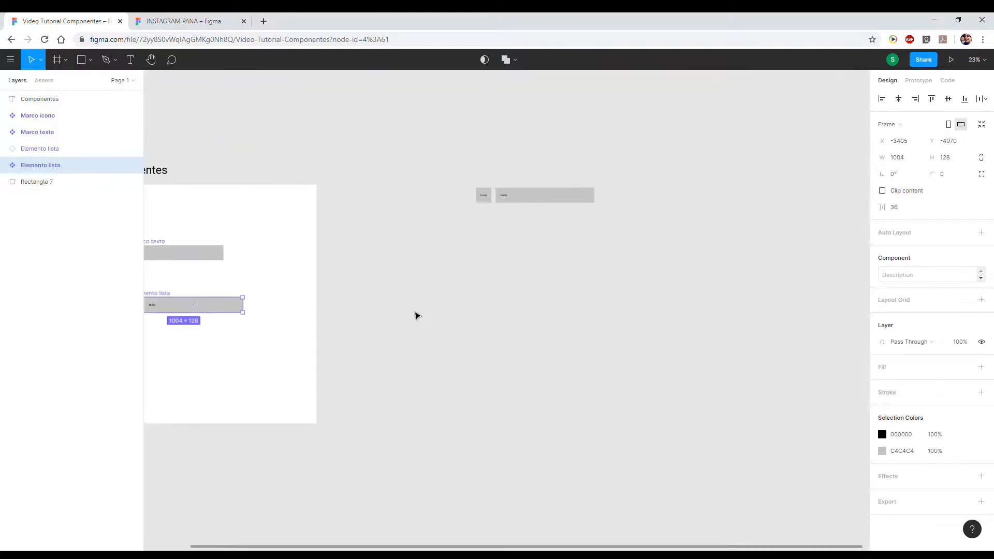
scroll(271, 309, "left", 2)
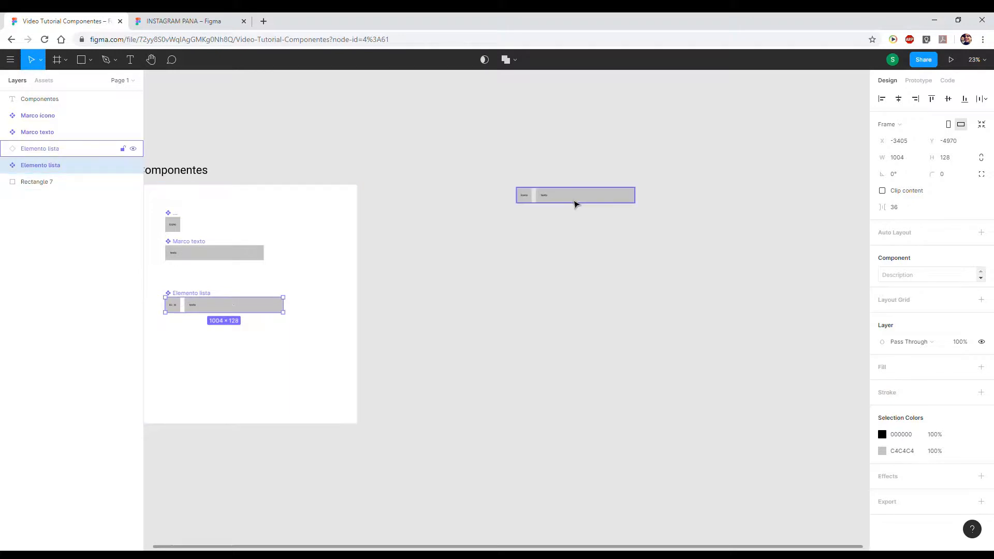
Move the Elemento lista instance below Rectangle 7 in the layer order and reposition it at X -772, Y -5820.
left_click(566, 200)
scroll(548, 202, "up", 2, "ctrl")
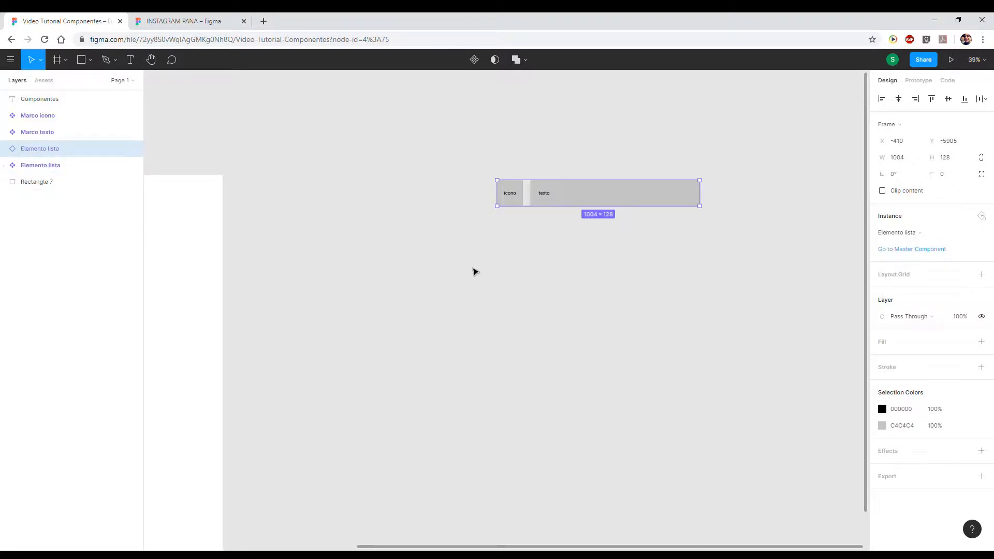
left_click_drag(40, 153, 41, 209)
left_click_drag(595, 202, 518, 221)
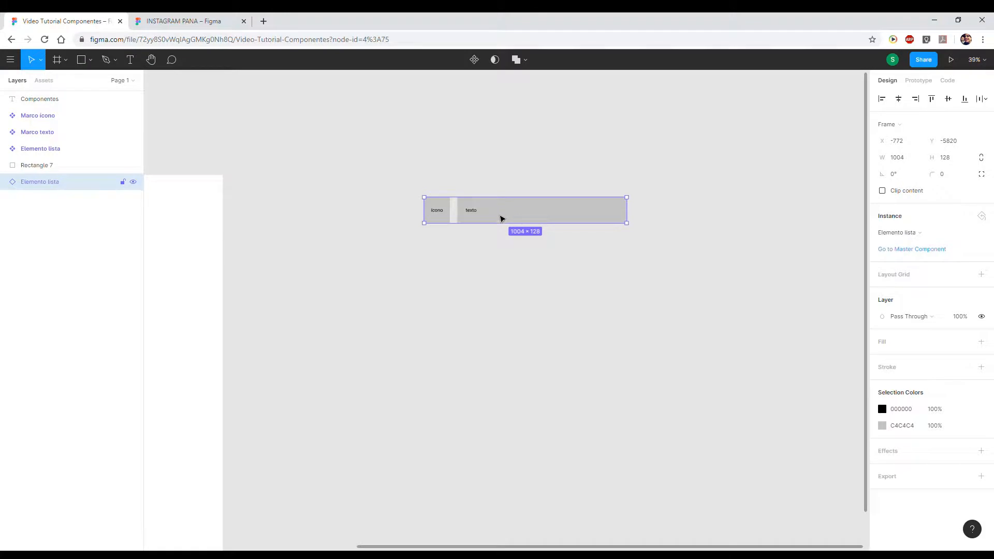
left_click(515, 159)
left_click(503, 217)
scroll(489, 211, "up", 5)
scroll(535, 160, "down", 3)
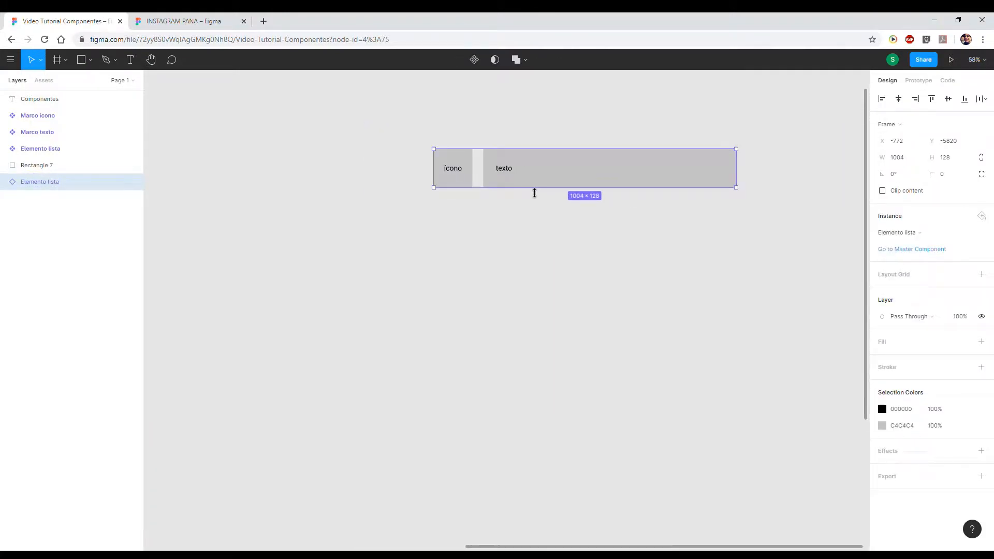
scroll(532, 192, "right", 1)
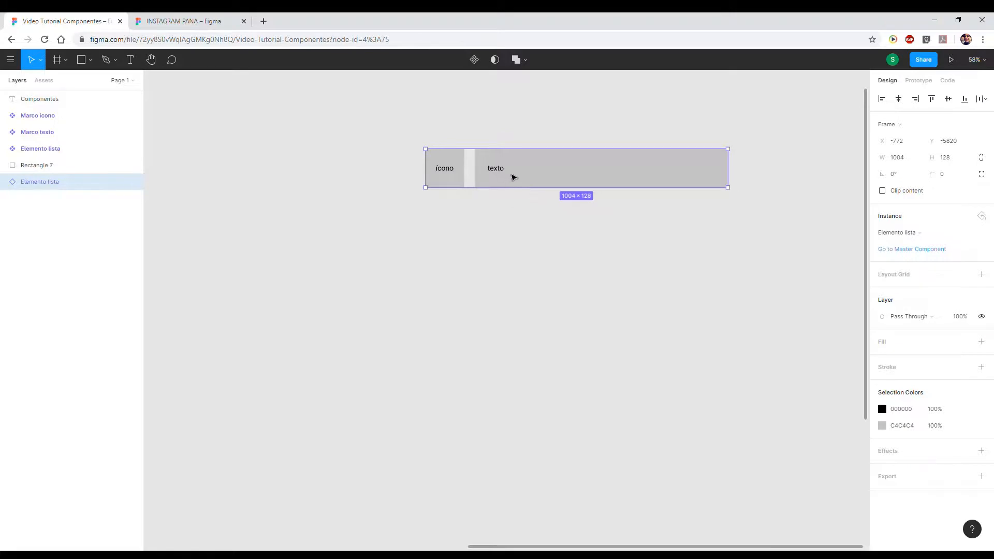
Try stacking several hand-placed copies of the Elemento lista instance beneath it, and undo the copies.
left_click_drag(543, 182, 550, 419)
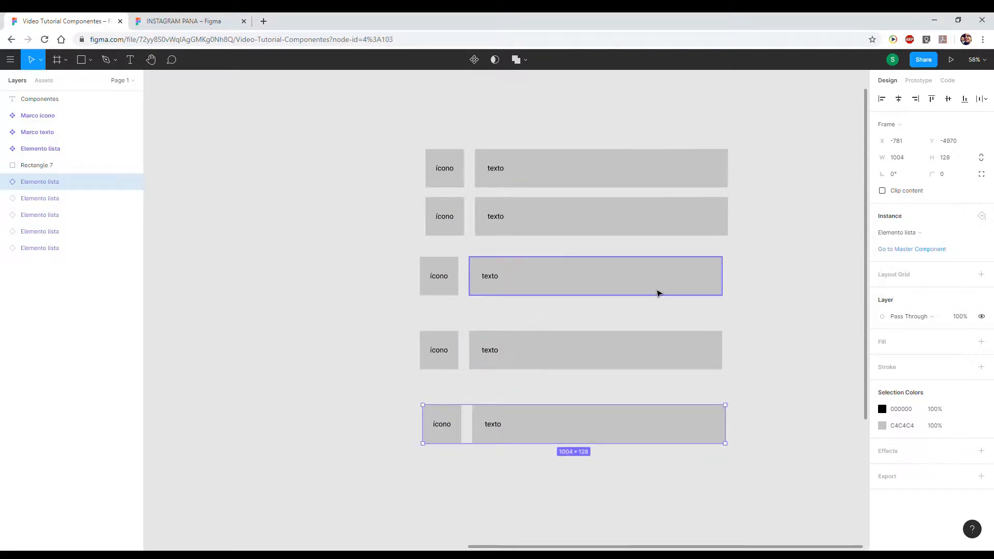
key("ctrl+z")
key("ctrl+z")
key("ctrl+z")
key("ctrl+z")
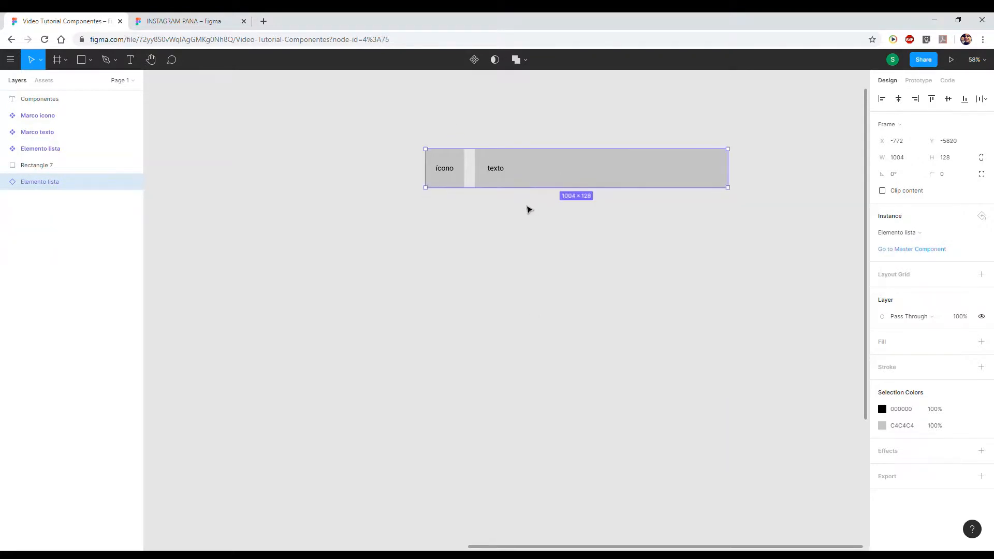
scroll(512, 222, "down", 1)
scroll(510, 203, "up", 5)
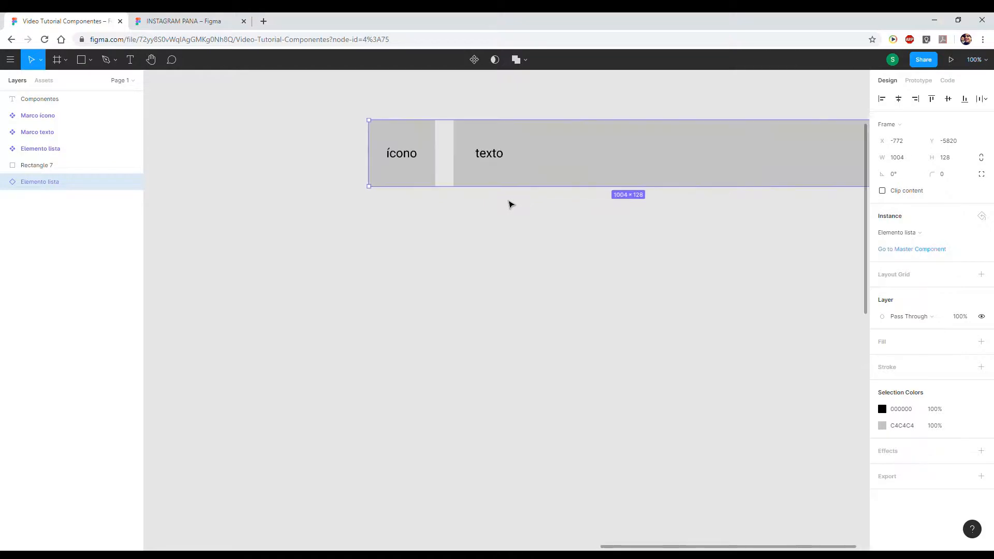
scroll(459, 193, "up", 1)
scroll(460, 193, "down", 2)
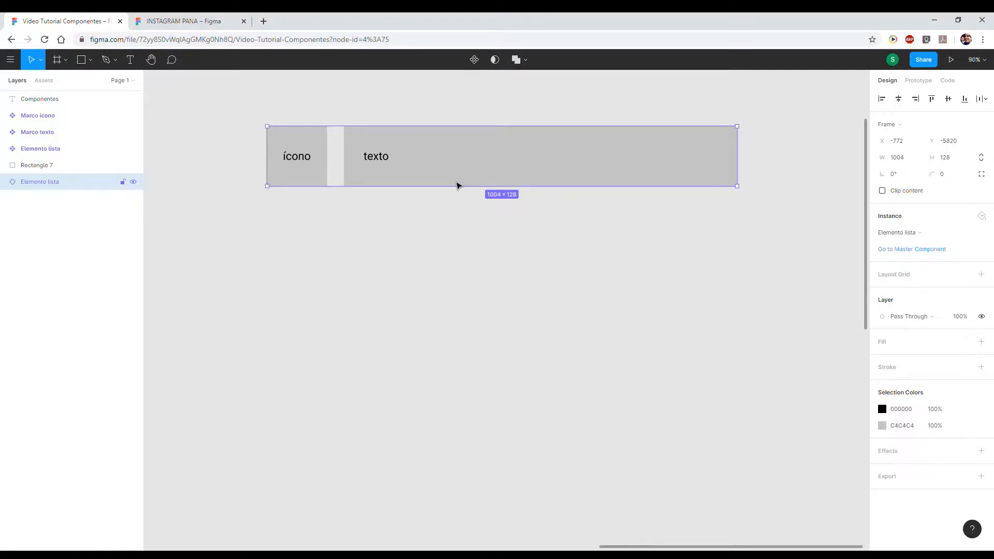
right_click(509, 165)
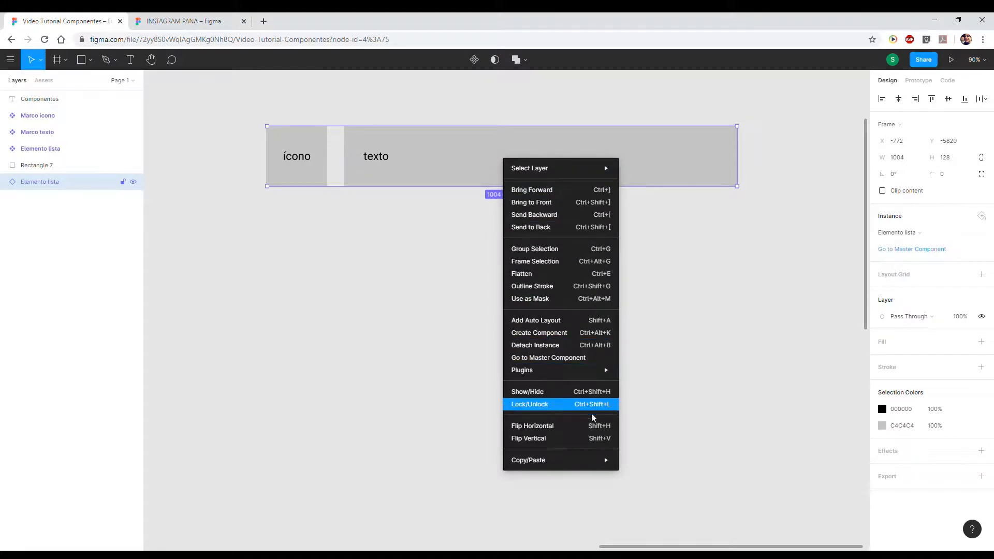
left_click(424, 469)
right_click(409, 159)
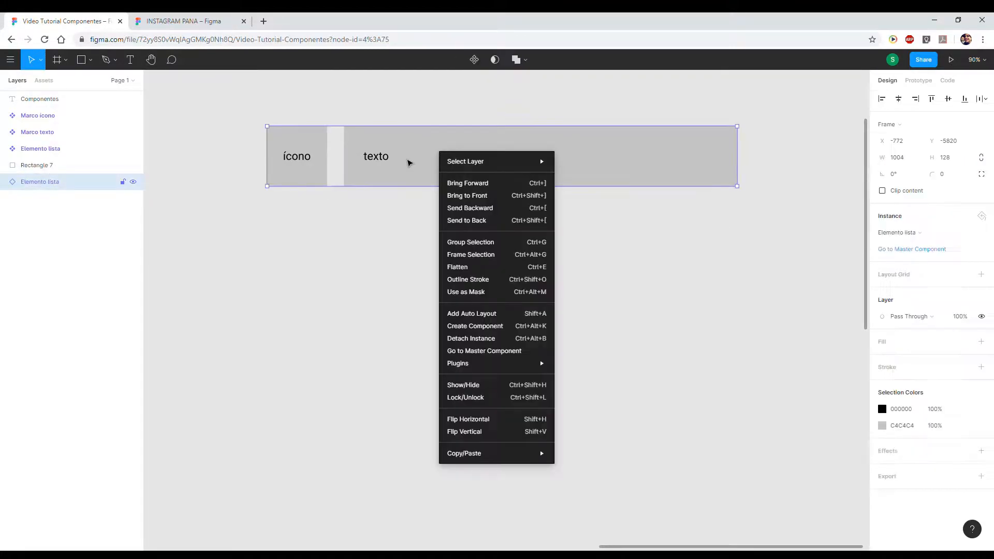
left_click(409, 161)
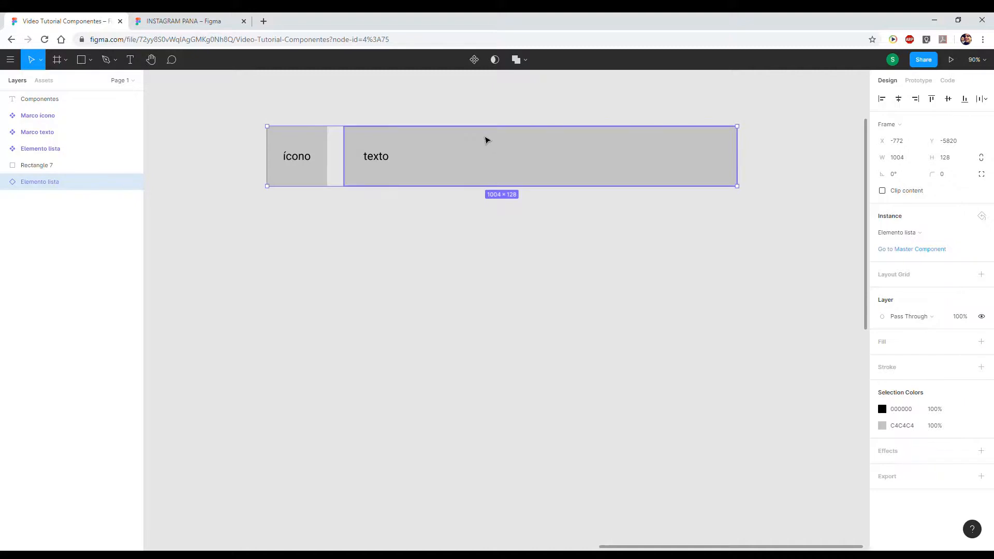
Duplicate the Elemento lista instance, place the copy straight below at Y -5664, and repeat the duplication for a third row.
key("ctrl+d")
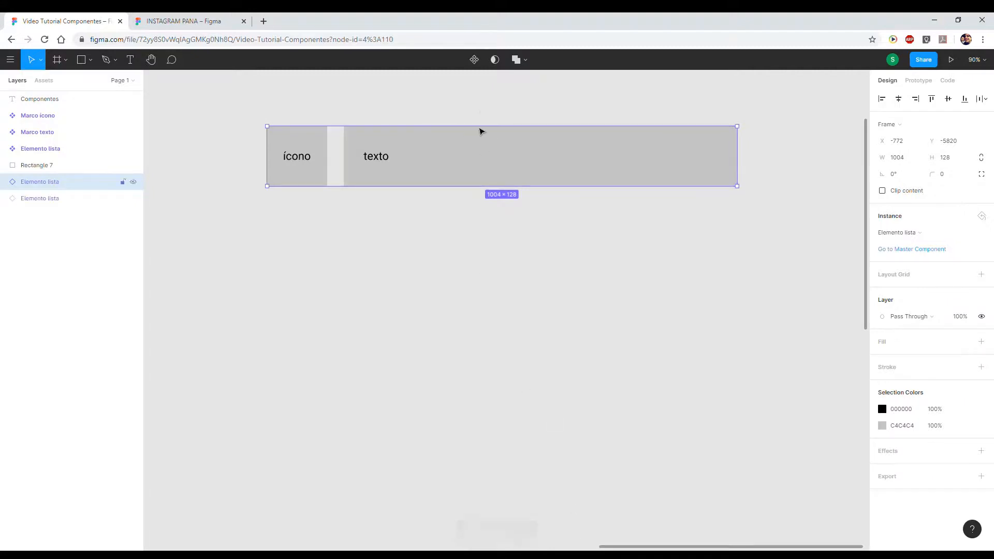
left_click_drag(481, 148, 480, 218)
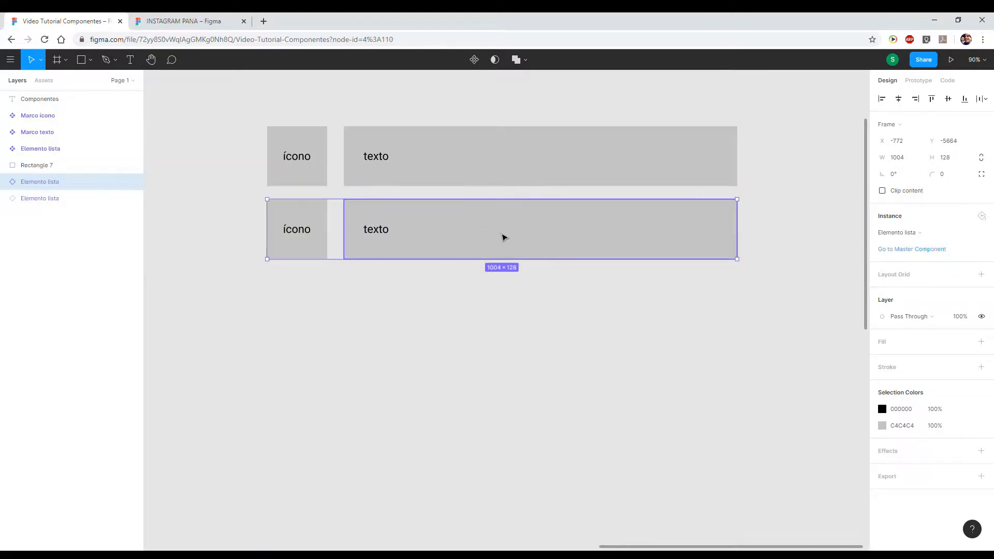
key("ctrl+d")
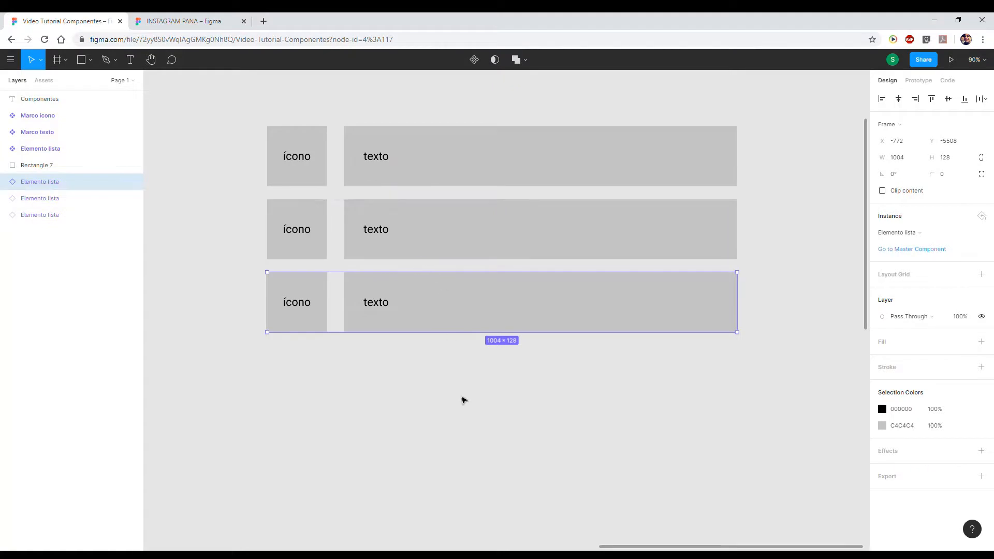
Keep duplicating the last list row at the same spacing to extend the column down to Y -2388.
key("ctrl+d")
key("ctrl+d")
key("ctrl+d")
key("ctrl+d")
key("ctrl+d")
key("ctrl+d")
key("ctrl+d")
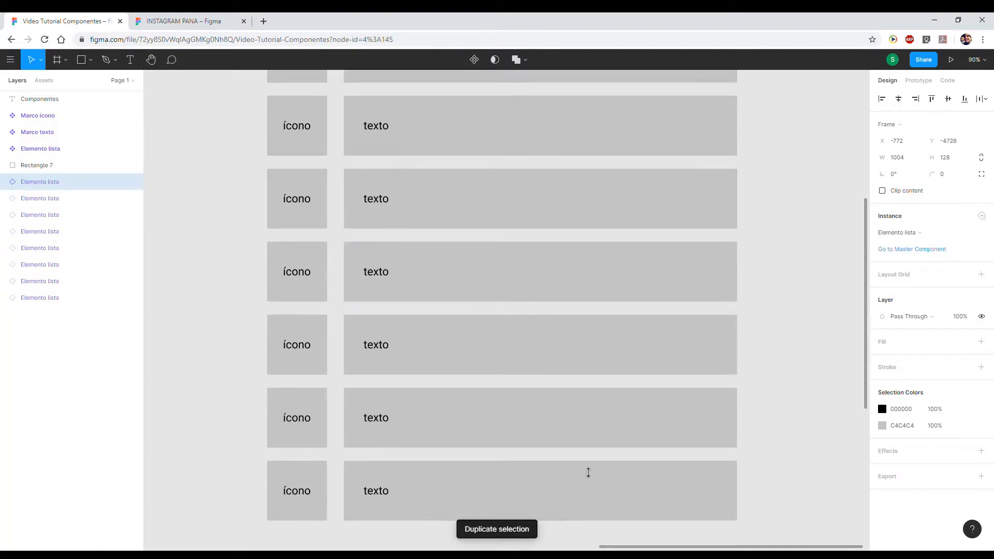
key("ctrl+d")
key("ctrl+d")
key("ctrl+d")
key("ctrl+d")
key("ctrl+d")
scroll(548, 339, "down", 6)
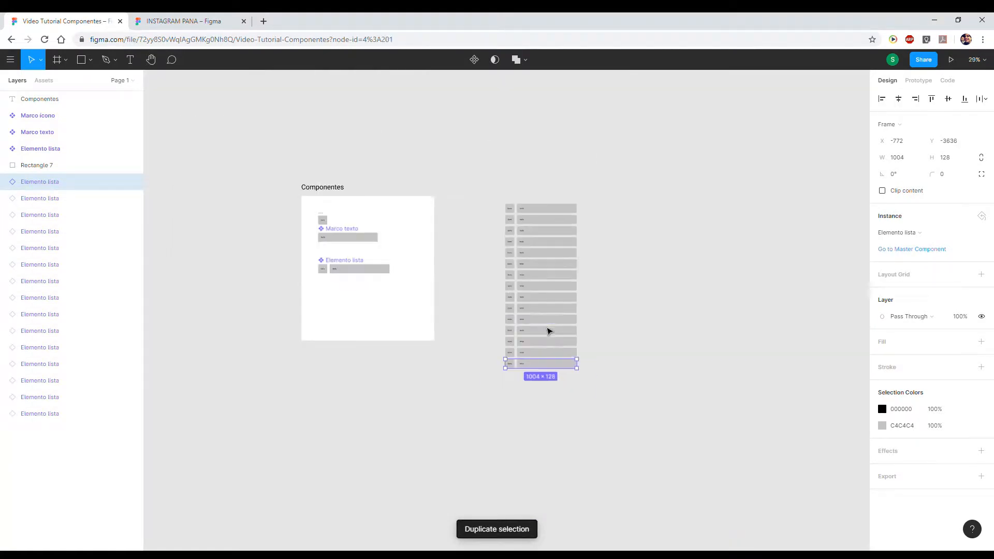
key("ctrl+d")
key("ctrl+d")
key("ctrl+d")
key("ctrl+d")
key("ctrl+d")
key("ctrl+d")
key("ctrl+d")
key("ctrl+d")
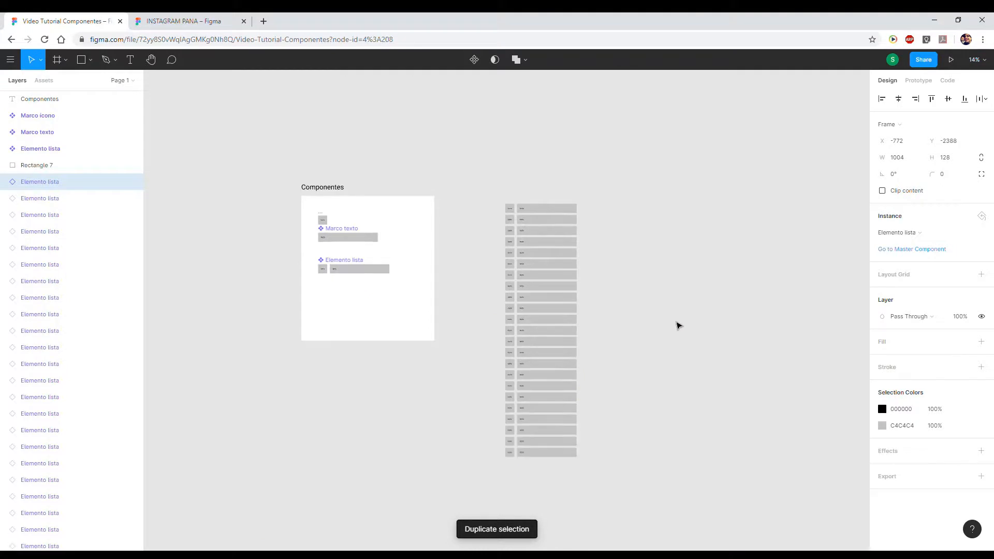
Delete all the list rows below the fifth one in the column.
left_click(630, 439)
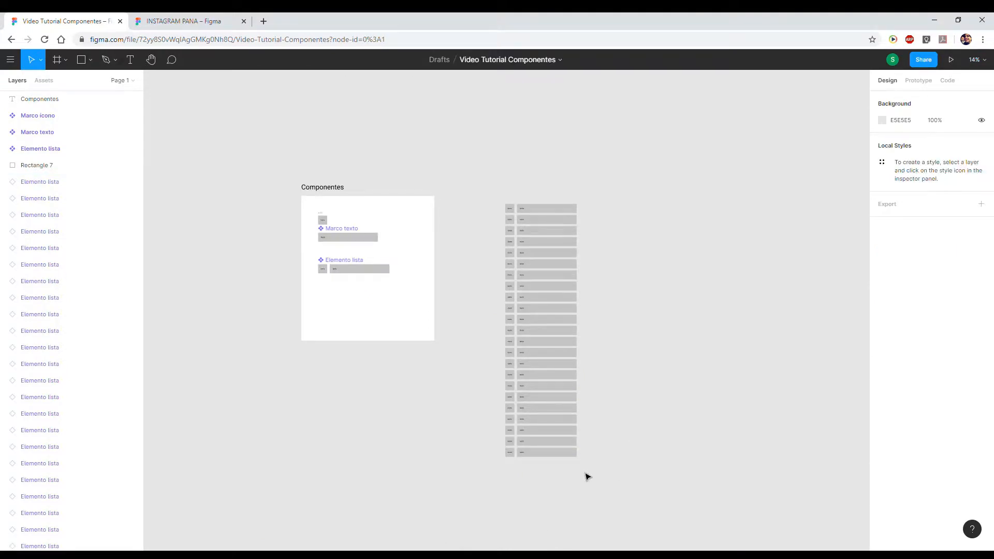
left_click_drag(589, 485, 490, 268)
key("Delete")
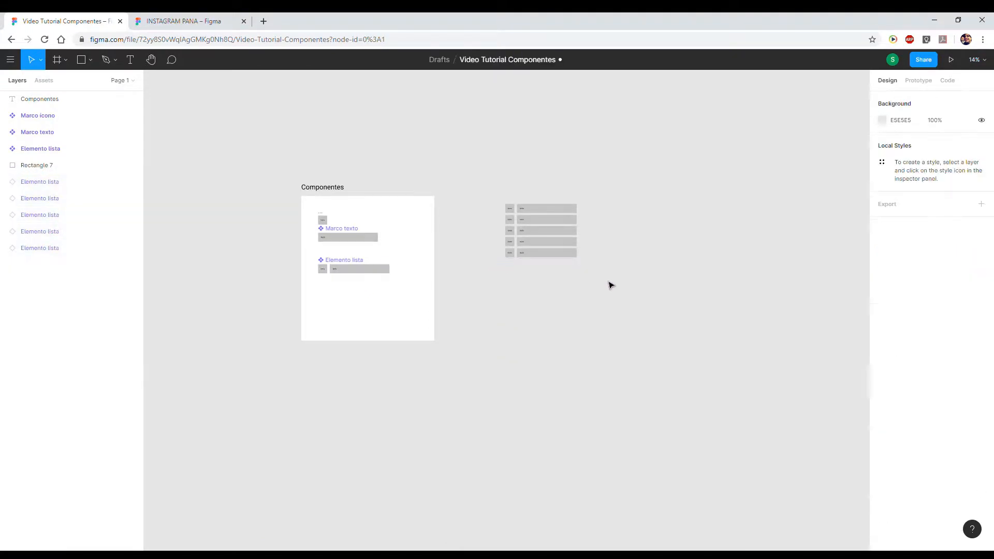
Group the five remaining Elemento lista instances and rename the group as Lista ejemplo.
scroll(595, 284, "up", 5)
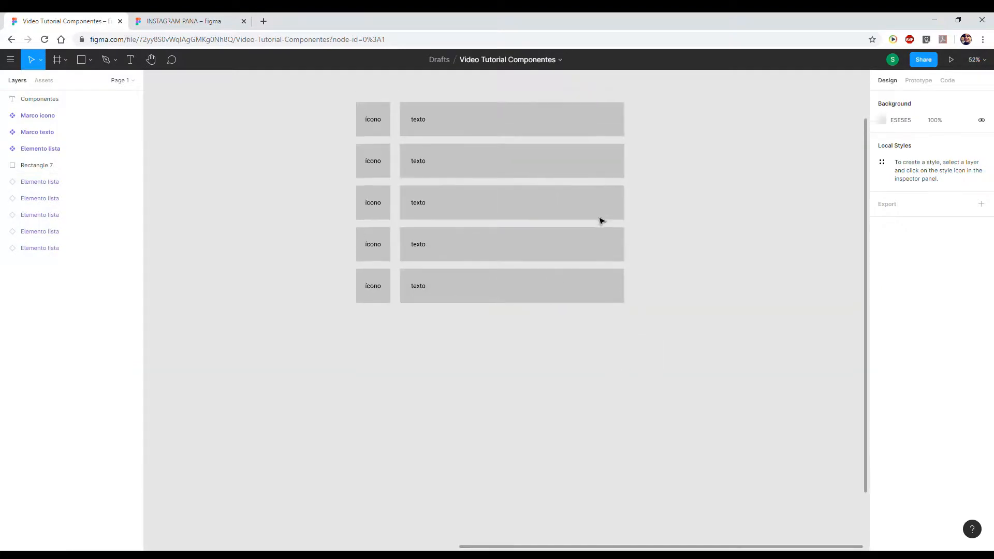
scroll(600, 221, "up", 2)
left_click_drag(654, 431, 381, 182)
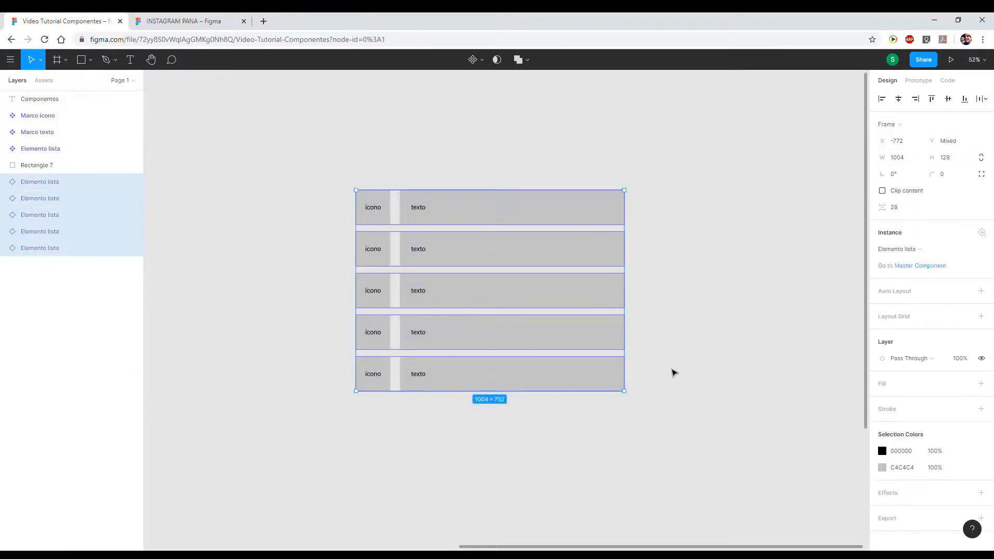
left_click(630, 328)
left_click_drag(689, 439, 290, 176)
mouse_move(435, 229)
right_click(43, 188)
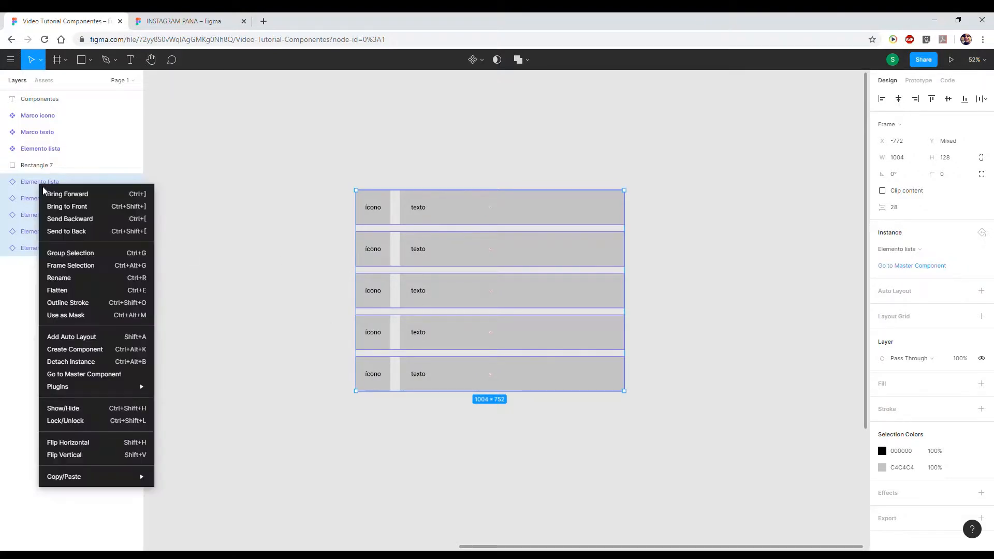
left_click(81, 254)
double_click(54, 185)
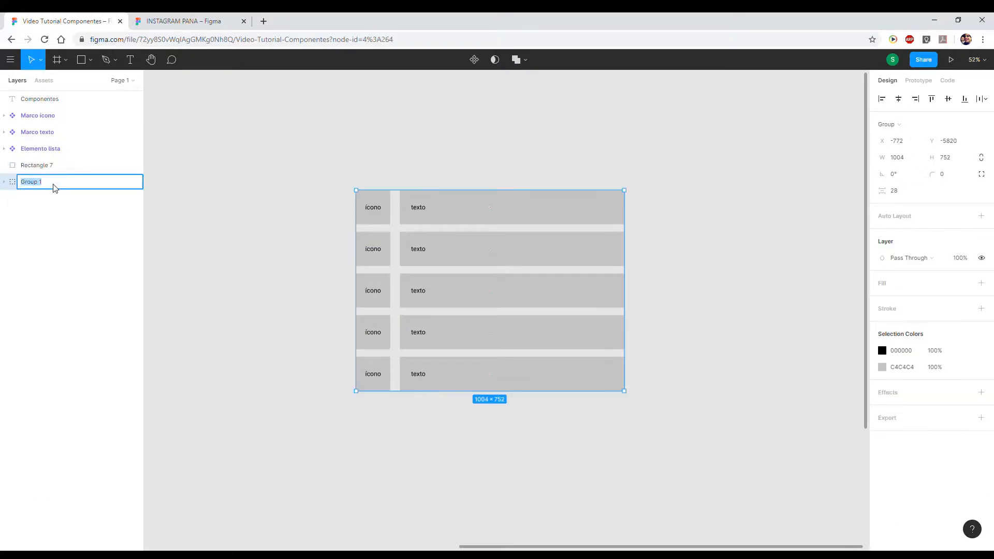
type("Lista ejemplo")
key("Return")
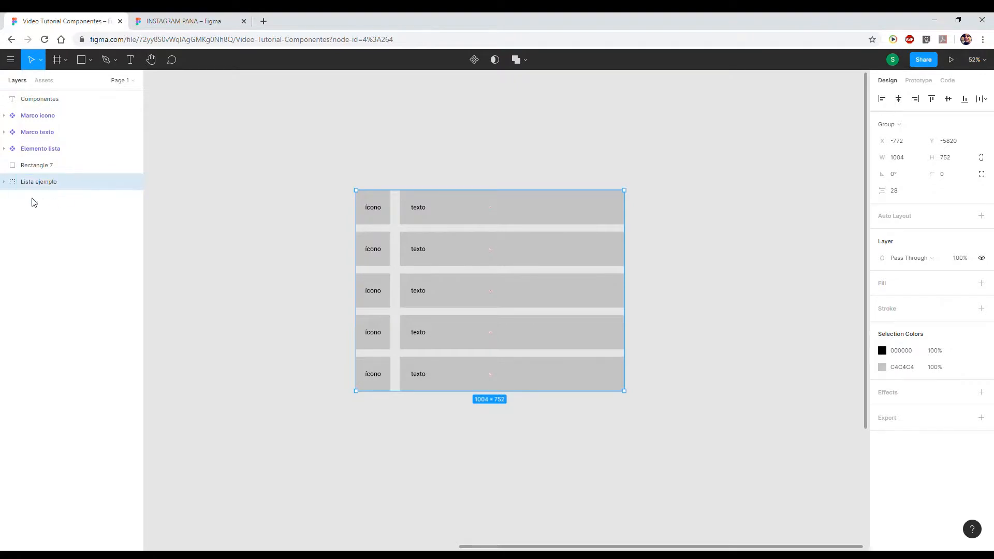
Expand the Lista ejemplo group in the layer list and widen the vertical spacing between its five rows to 96.
left_click(4, 181)
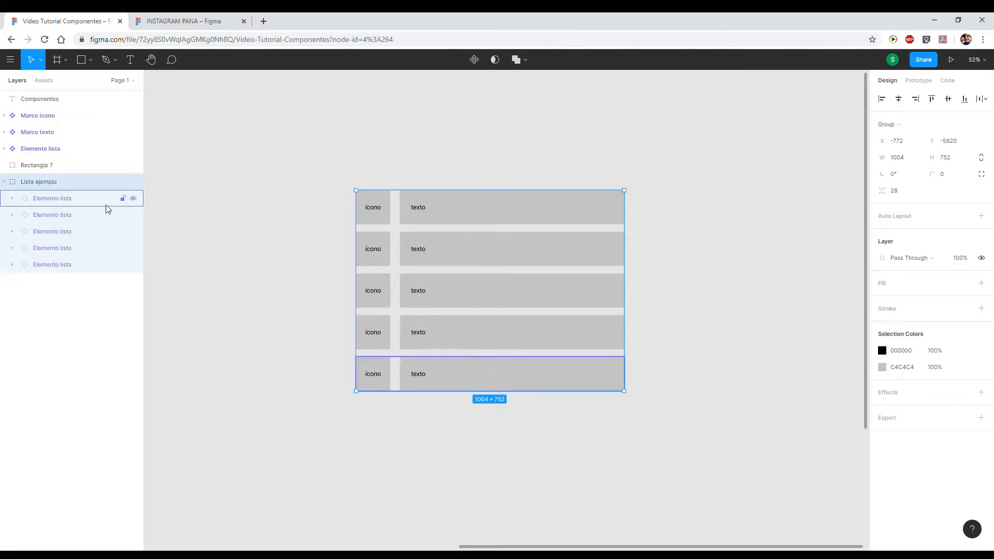
left_click(446, 182)
left_click(41, 185)
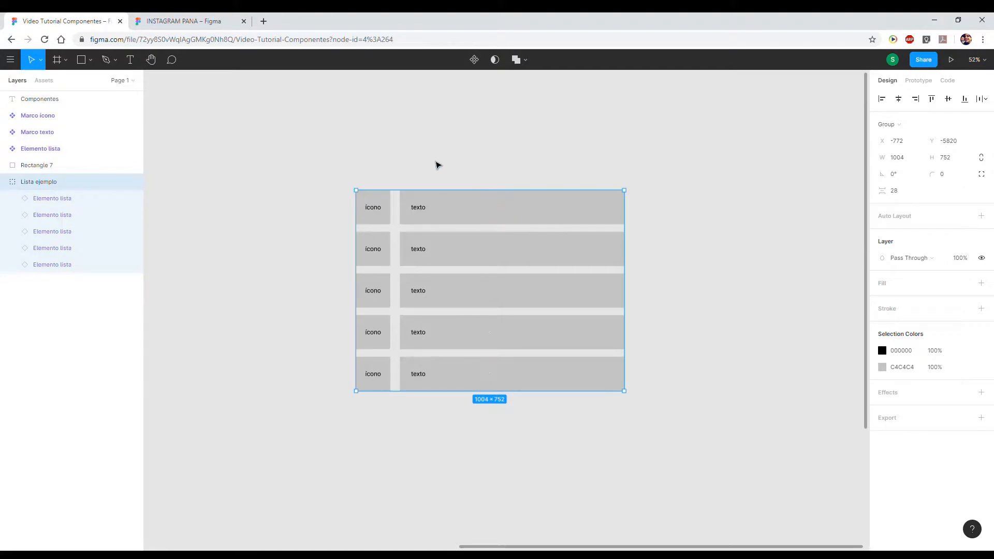
scroll(511, 282, "up", 5, "ctrl")
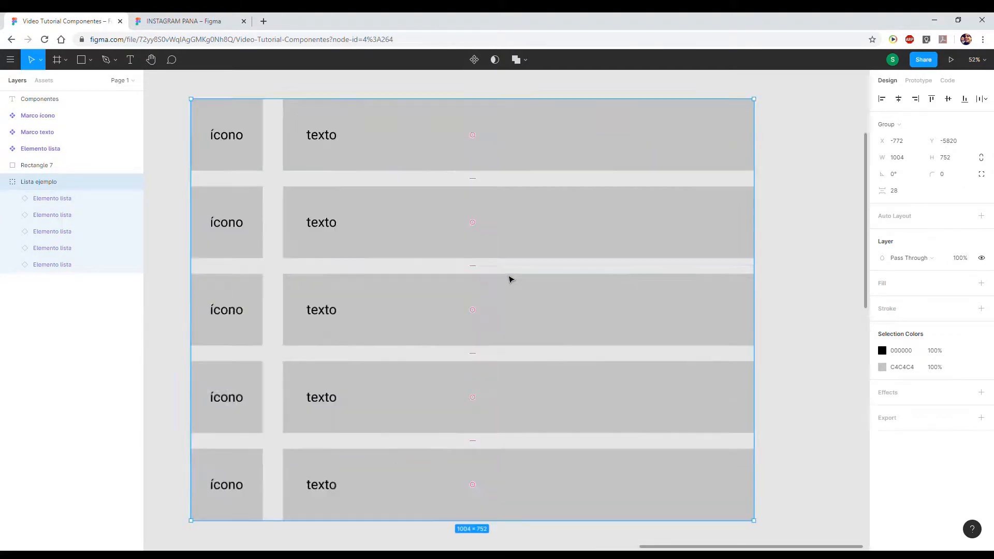
scroll(508, 277, "down", 1, "ctrl")
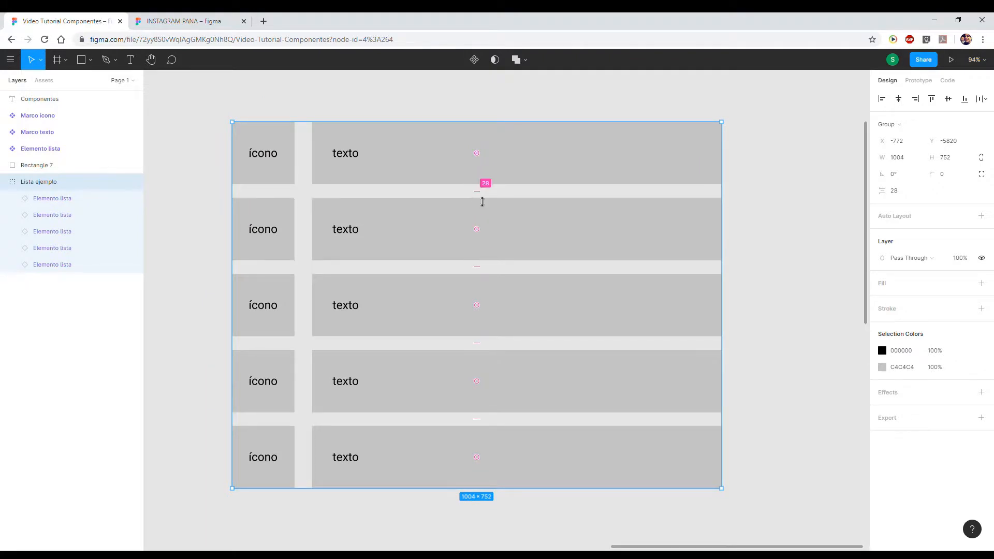
left_click_drag(482, 202, 548, 250)
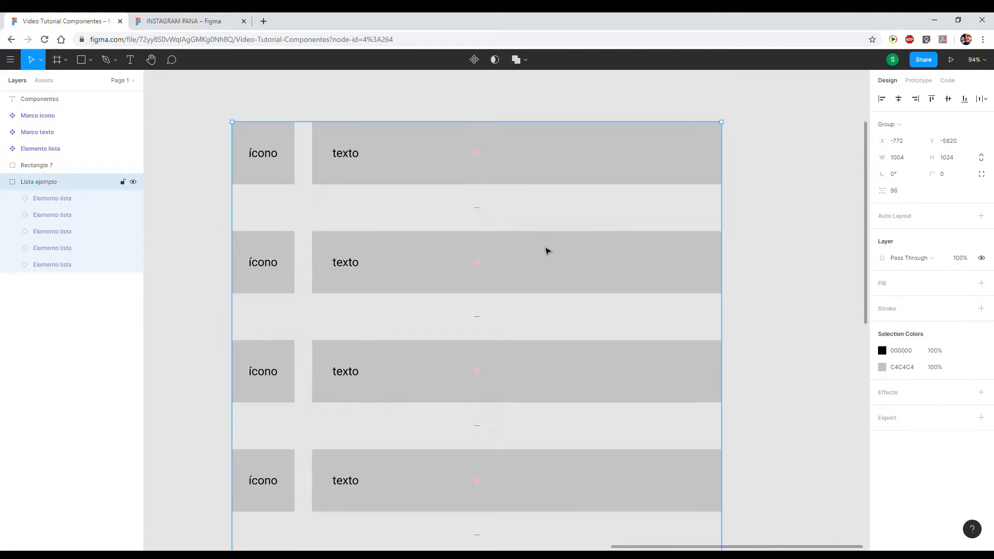
Tighten the vertical spacing between the five rows of the Lista ejemplo group to 26.
scroll(548, 251, "down", 5)
left_click(552, 266, "ctrl")
left_click(555, 281)
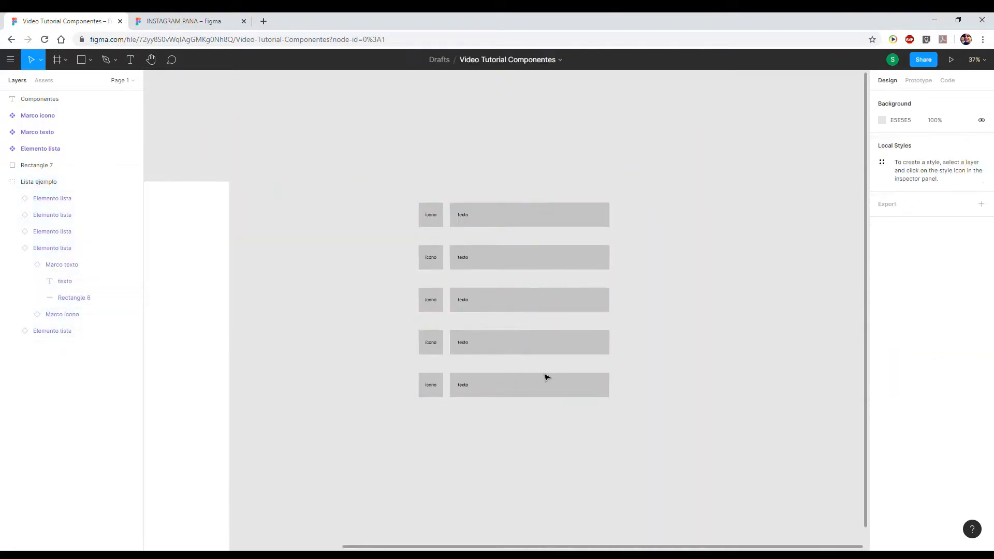
left_click(536, 389)
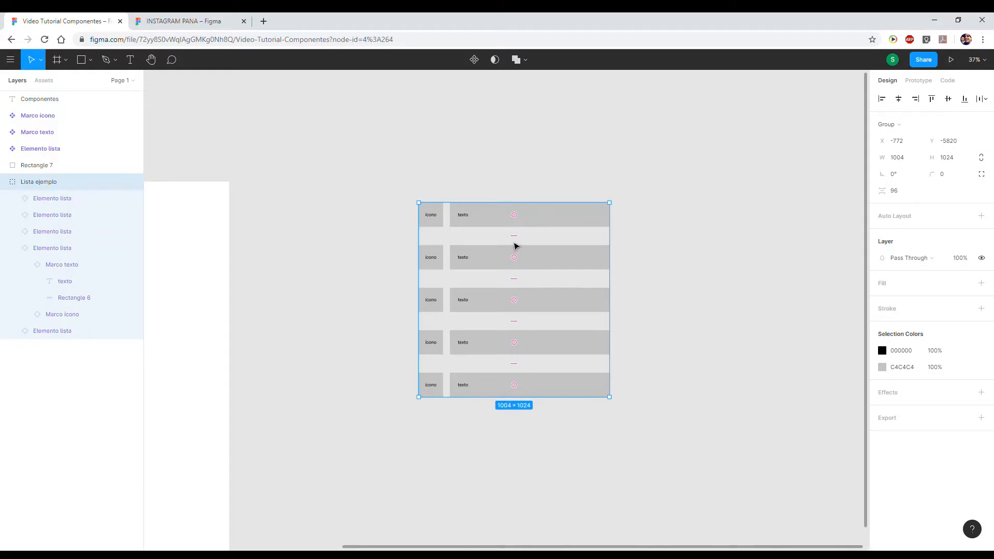
mouse_move(518, 242)
left_click_drag(517, 242, 517, 236)
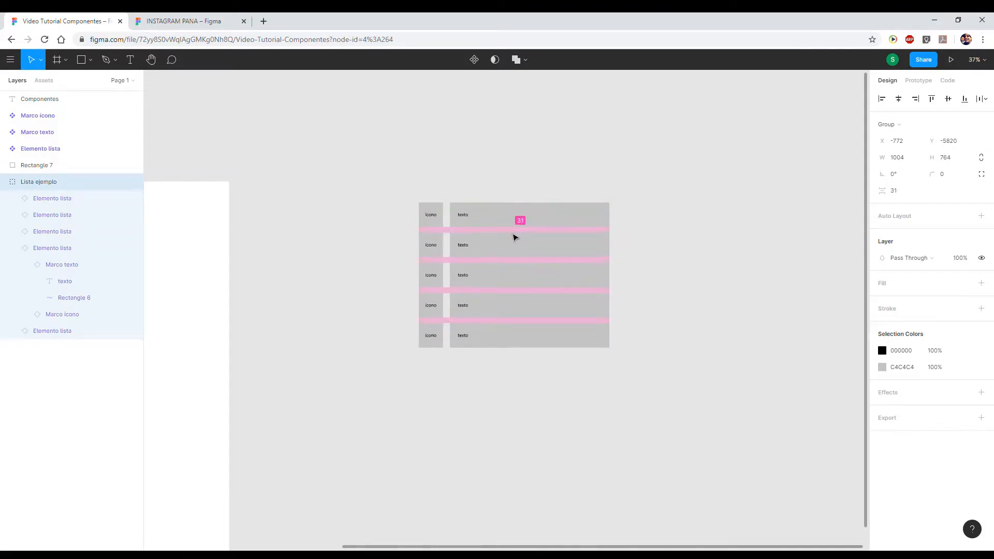
left_click(895, 196)
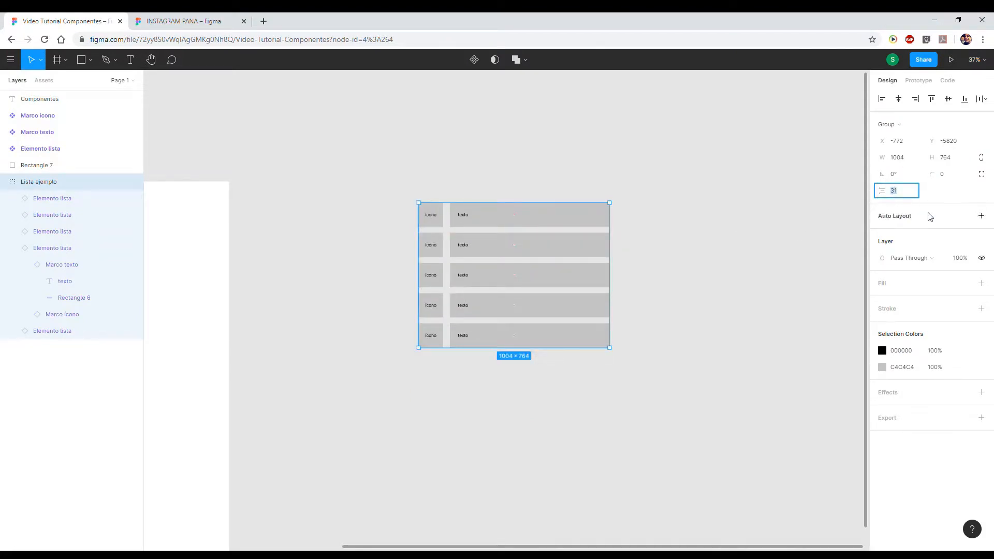
type("26")
key("Return")
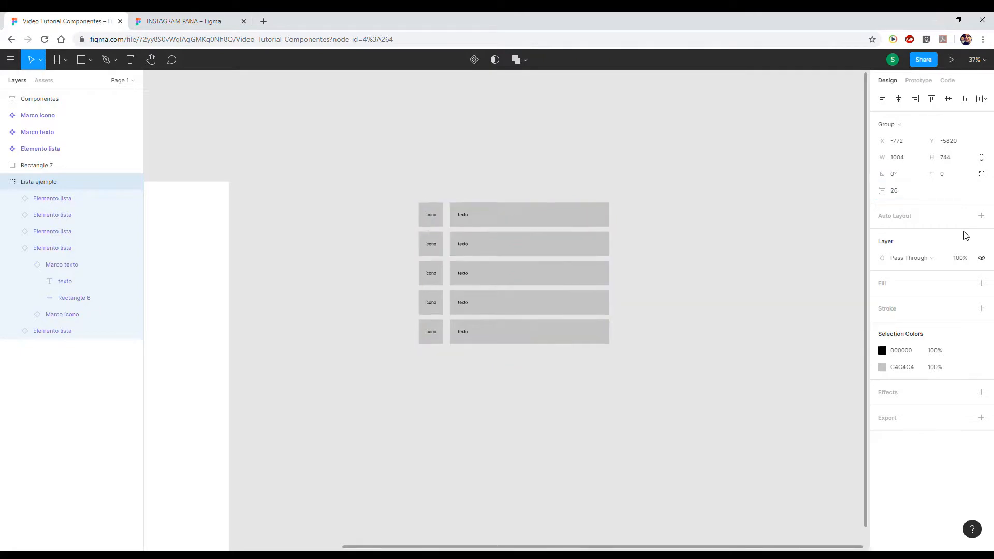
mouse_move(522, 230)
left_mouse_down()
mouse_move(522, 249)
mouse_move(522, 237)
left_mouse_up()
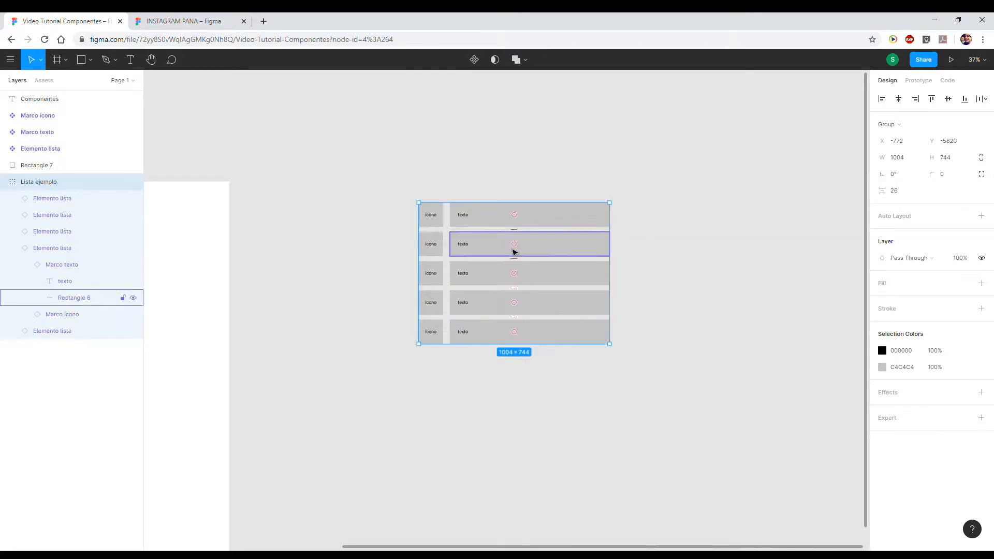
Change the icon label in the first row of the Lista ejemplo group to "ícono 1".
scroll(514, 252, "up", 5)
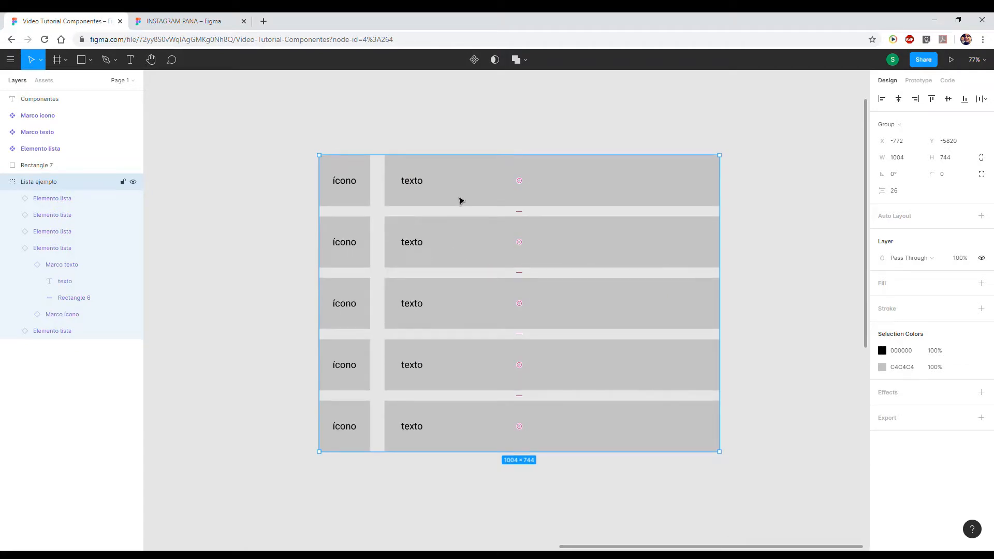
double_click(352, 187)
double_click(357, 184)
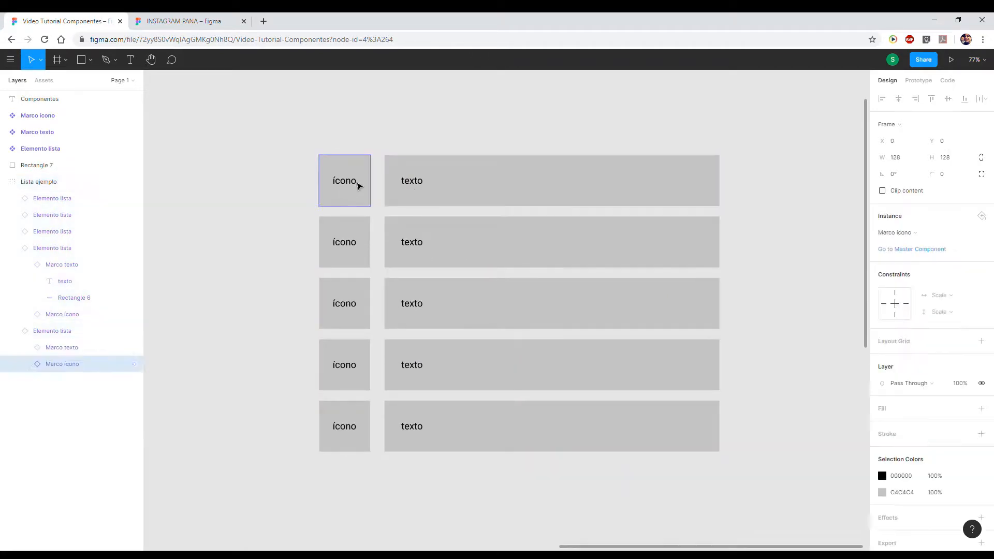
double_click(359, 185)
double_click(357, 186)
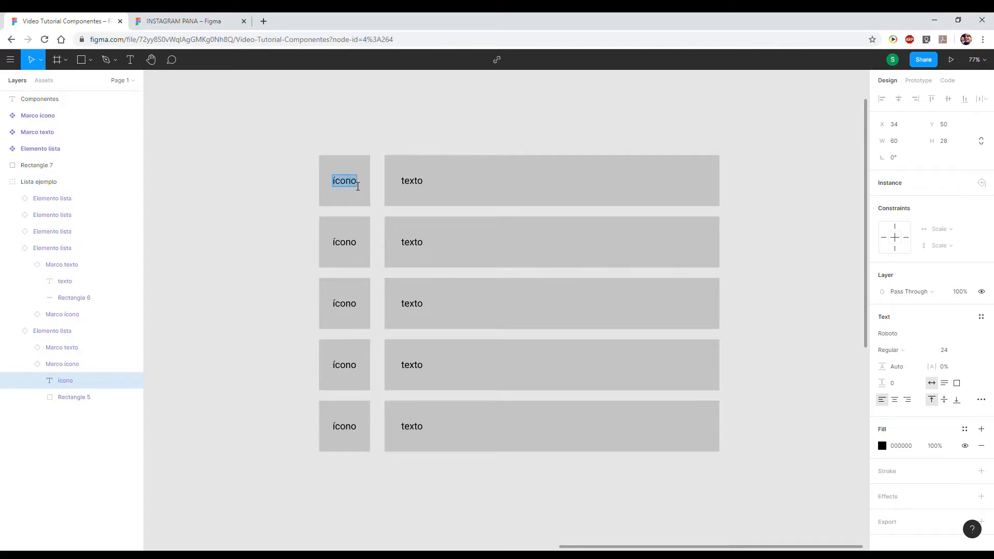
key("Right")
left_click(356, 193)
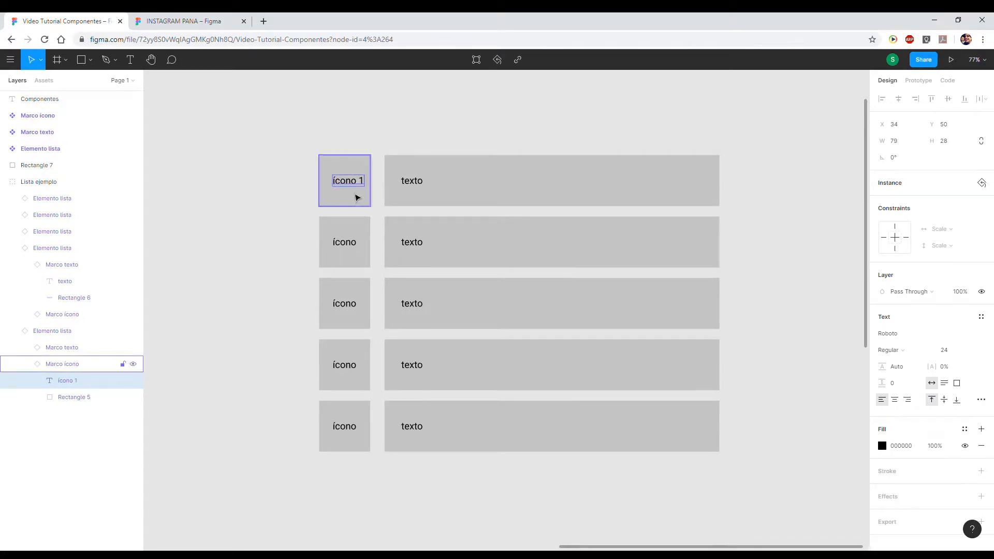
Try to shift the "ícono 1" label within the first row's icon frame and undo the move.
left_click_drag(353, 184, 348, 184)
key("ctrl+z")
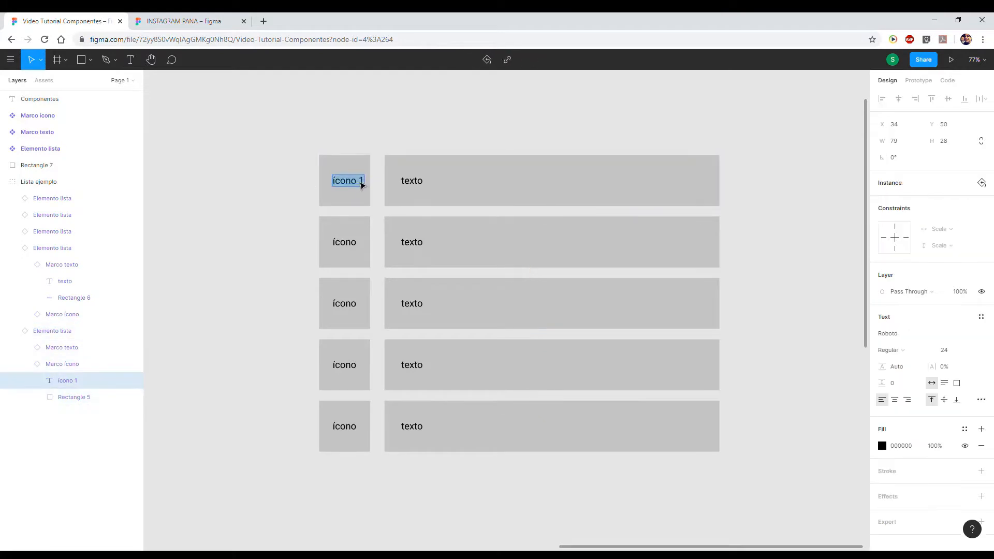
key("Escape")
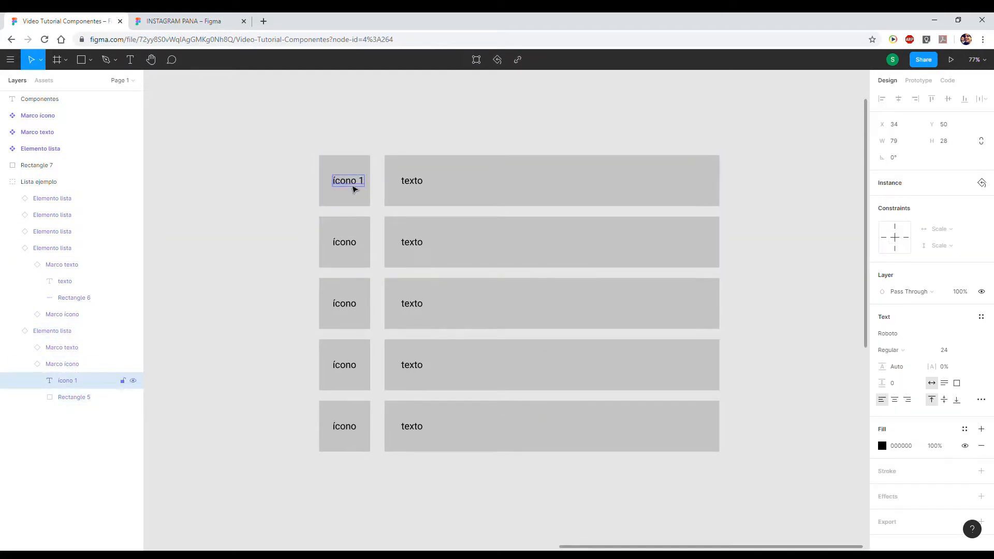
double_click(354, 188)
key("Escape")
scroll(343, 262, "up", 3)
scroll(347, 267, "down", 6)
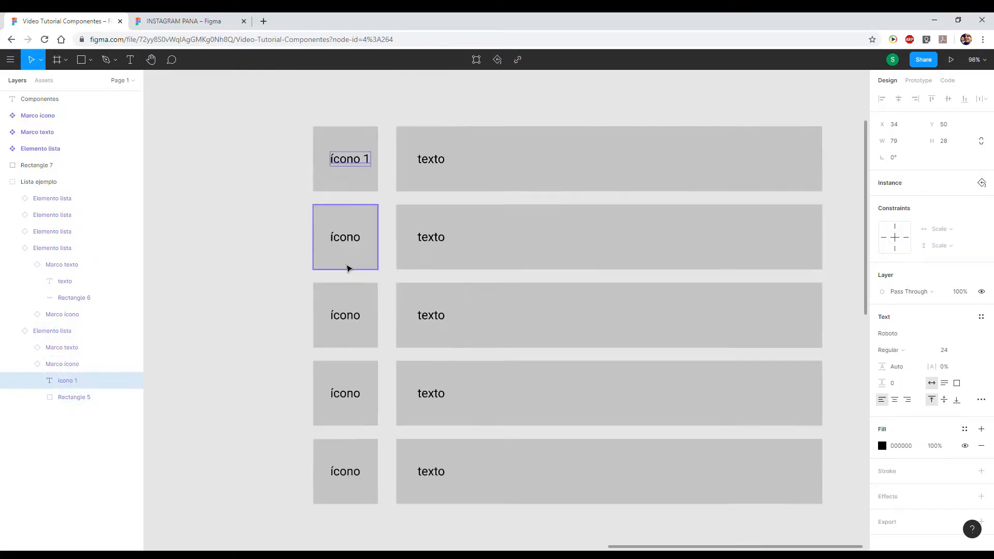
Try again to centre the first row's "ícono 1" label in its frame, and undo the shift of the whole row.
scroll(397, 295, "left", 6)
scroll(661, 291, "up", 4)
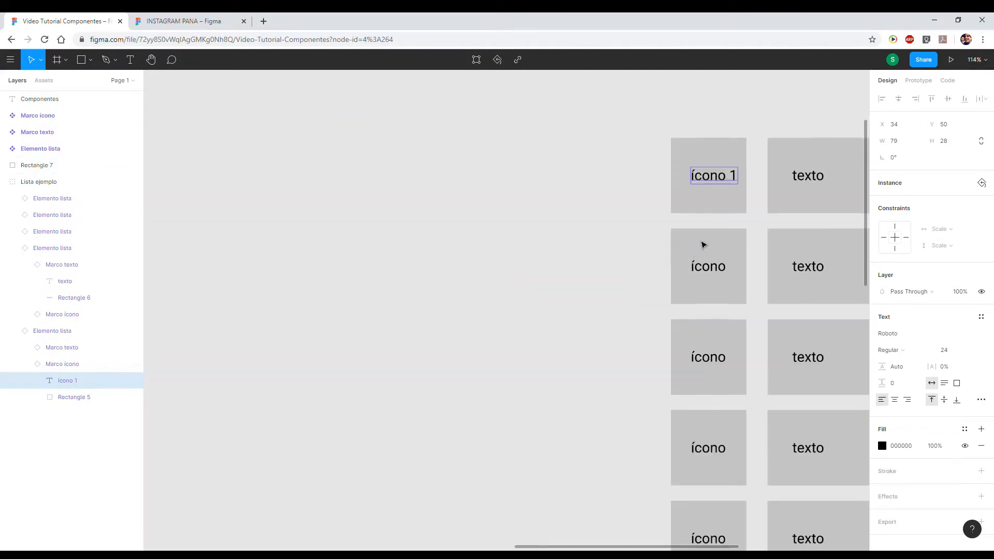
scroll(703, 228, "left", 2)
scroll(673, 196, "right", 3)
double_click(665, 180)
left_click(664, 181)
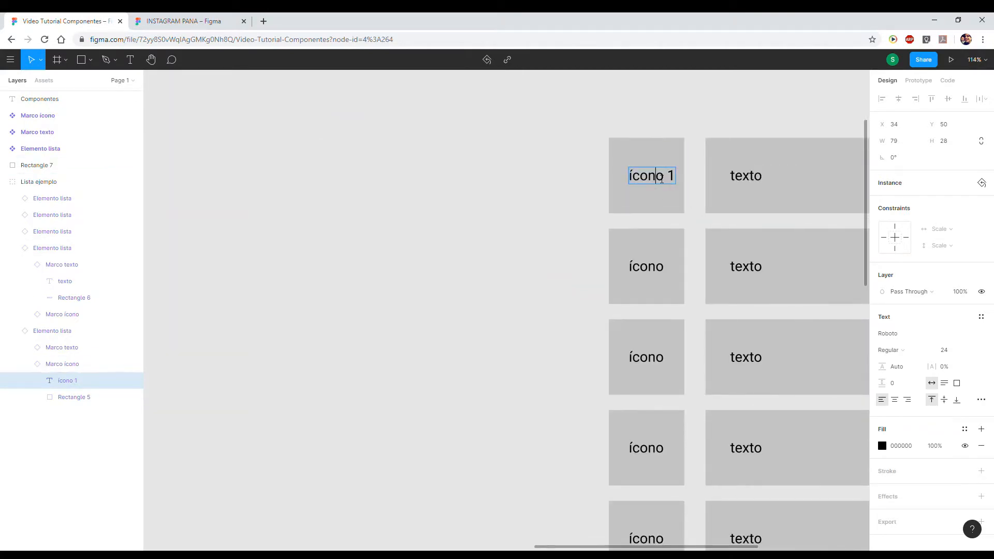
key("Escape")
double_click(658, 179)
double_click(658, 182)
left_click(673, 180)
key("Escape")
mouse_move(662, 178)
left_mouse_down()
mouse_move(650, 177)
mouse_move(669, 181)
left_mouse_up()
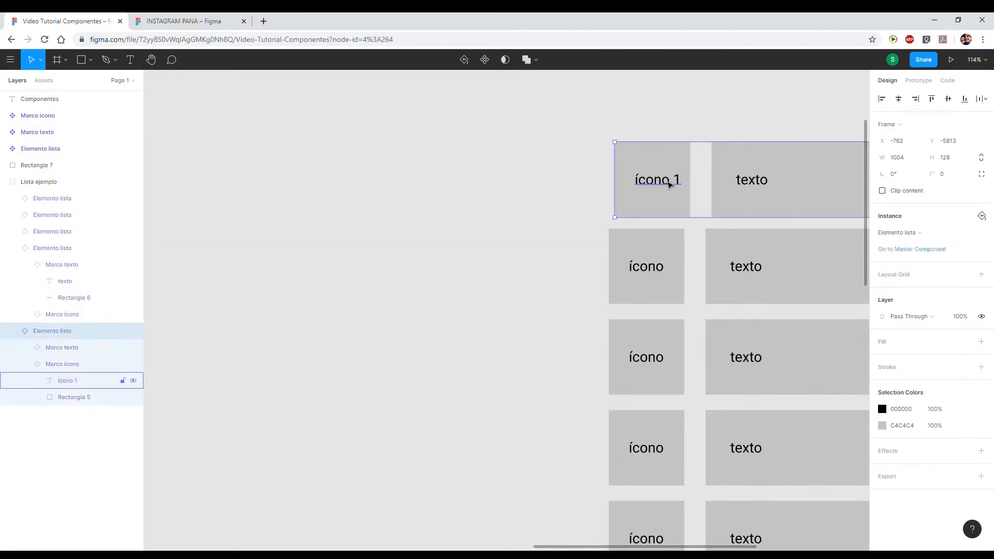
key("ctrl+z")
Retry moving the "ícono 1" text on its own in a close-up of the first row, and undo the shift.
scroll(653, 180, "left", 4)
scroll(741, 186, "right", 6)
scroll(616, 175, "up", 4)
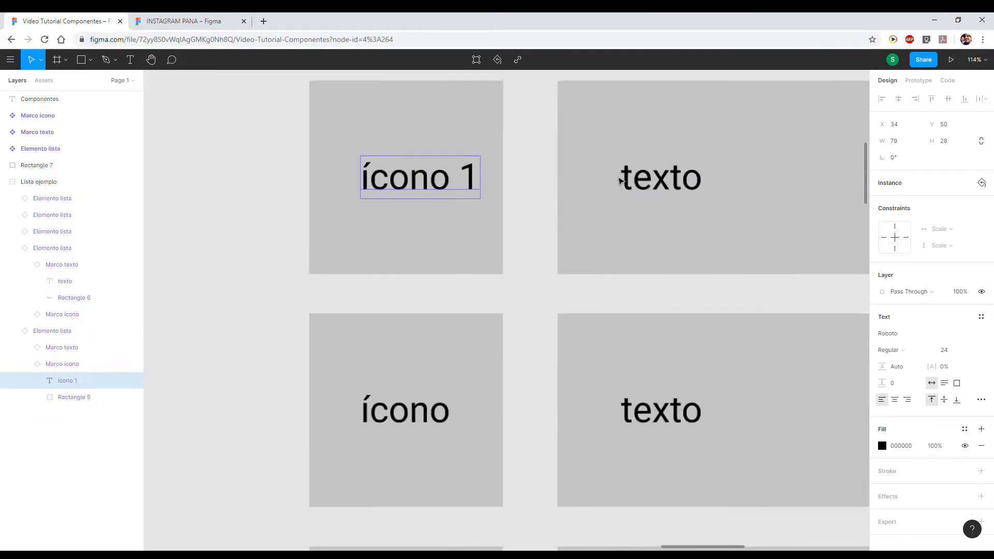
double_click(376, 186)
left_click(390, 178)
left_click(410, 164)
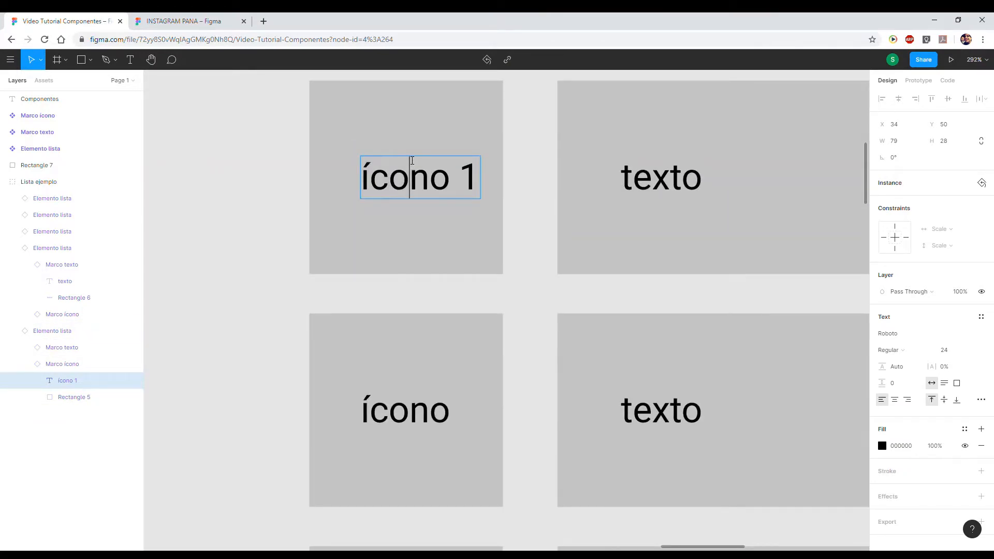
key("Escape")
left_click_drag(408, 183, 384, 182)
key("ctrl+z")
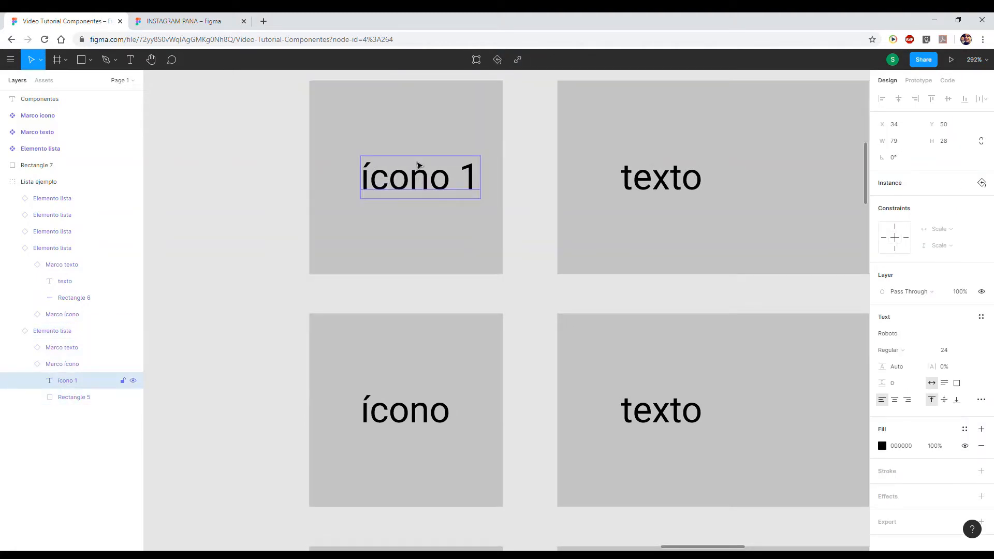
double_click(393, 170)
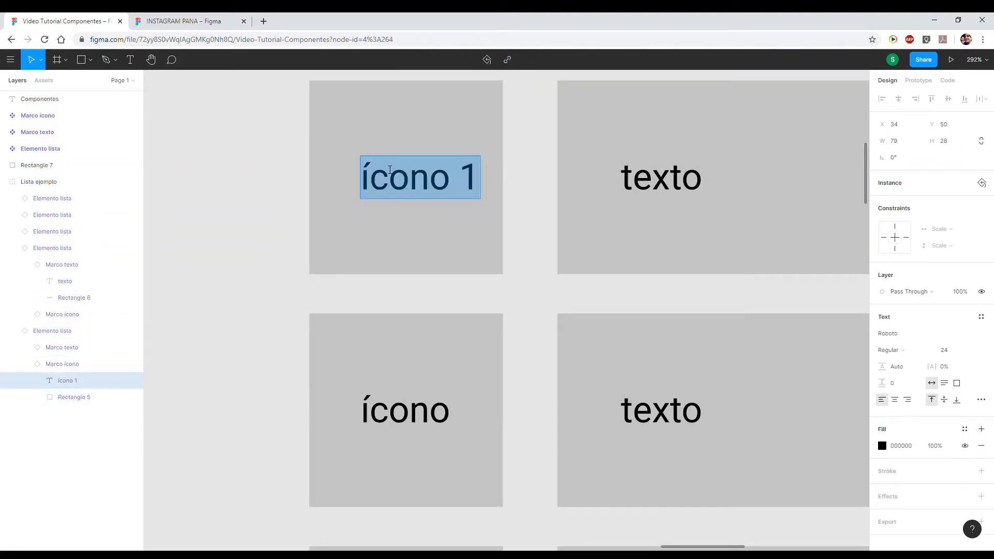
key("Escape")
Try to edit the icon label nested inside the Elemento lista master component on the Componentes board.
scroll(410, 331, "down", 5)
scroll(460, 404, "left", 6)
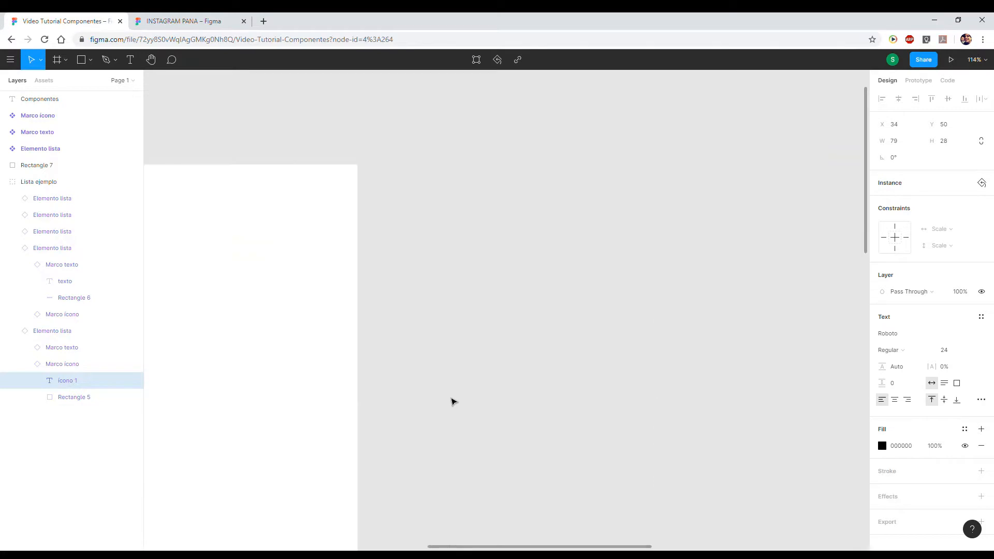
scroll(443, 399, "down", 6)
scroll(515, 391, "down", 5)
scroll(524, 390, "left", 2)
scroll(466, 414, "left", 5)
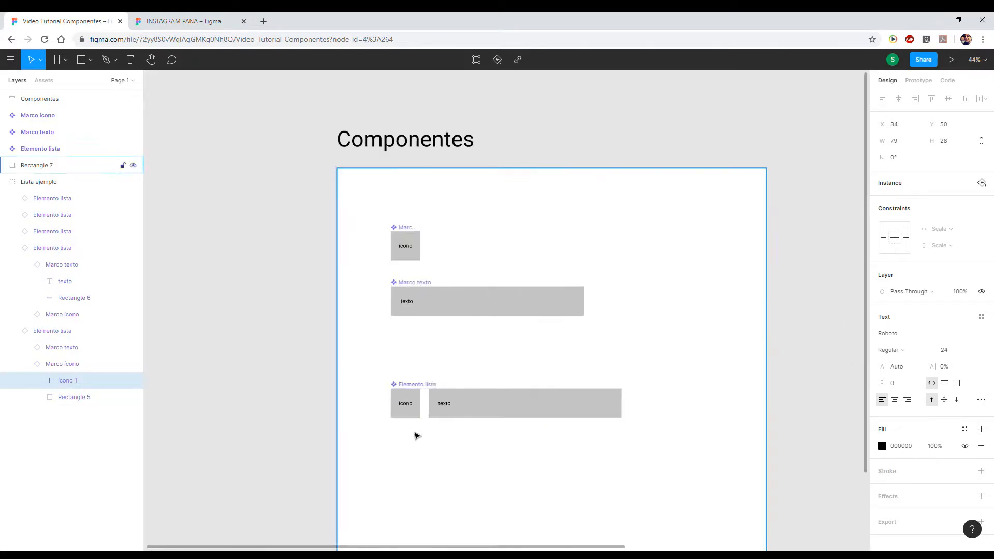
scroll(417, 390, "up", 10)
double_click(428, 307)
double_click(419, 309)
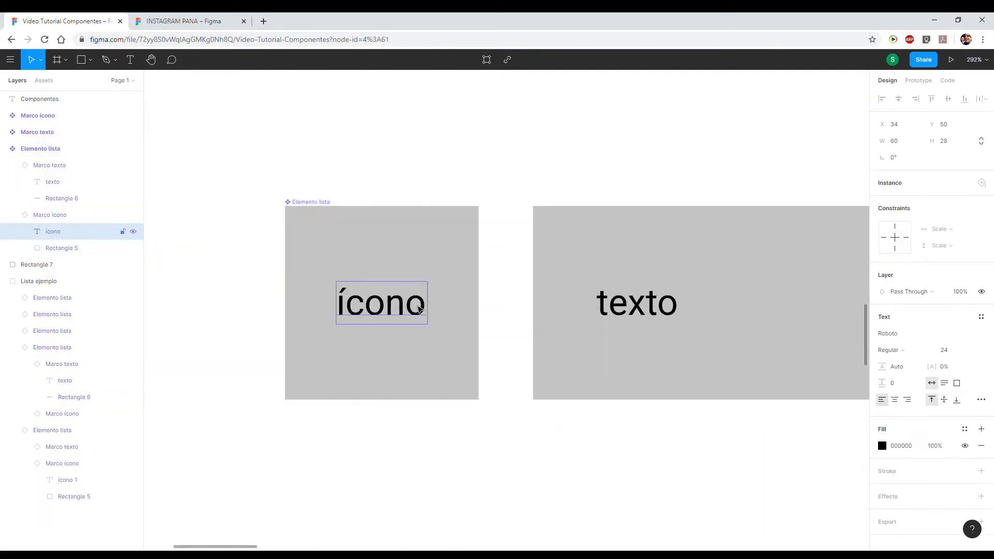
double_click(424, 309)
scroll(406, 248, "up", 10)
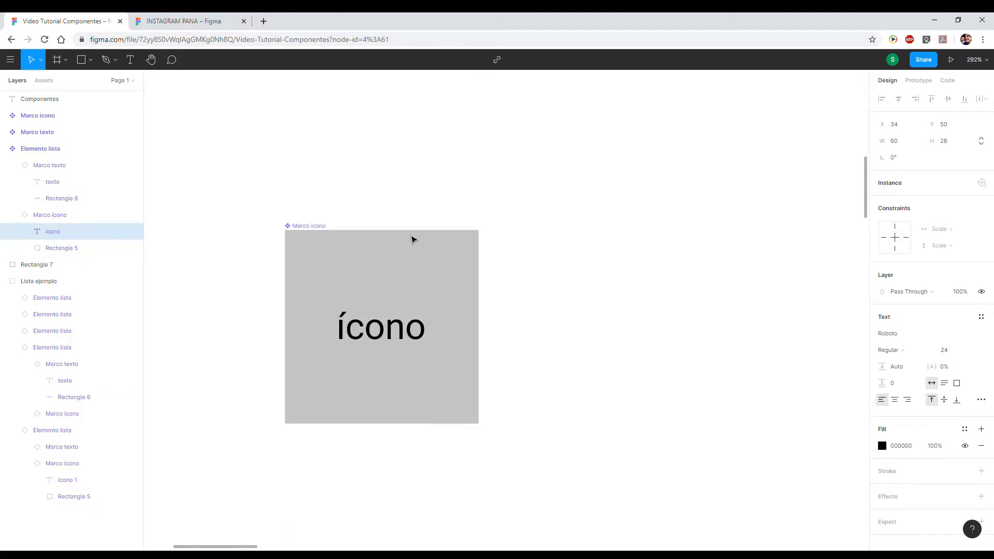
Change the Marco ícono master component's label to "ícono 1" and centre it in the frame at X 25.
double_click(414, 331)
key("Escape")
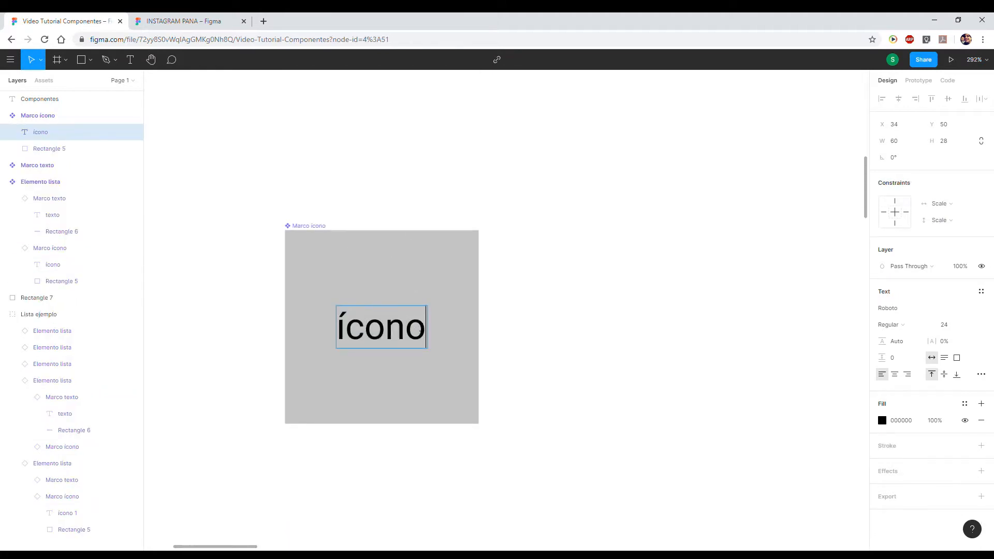
double_click(437, 351)
type("1")
key("Escape")
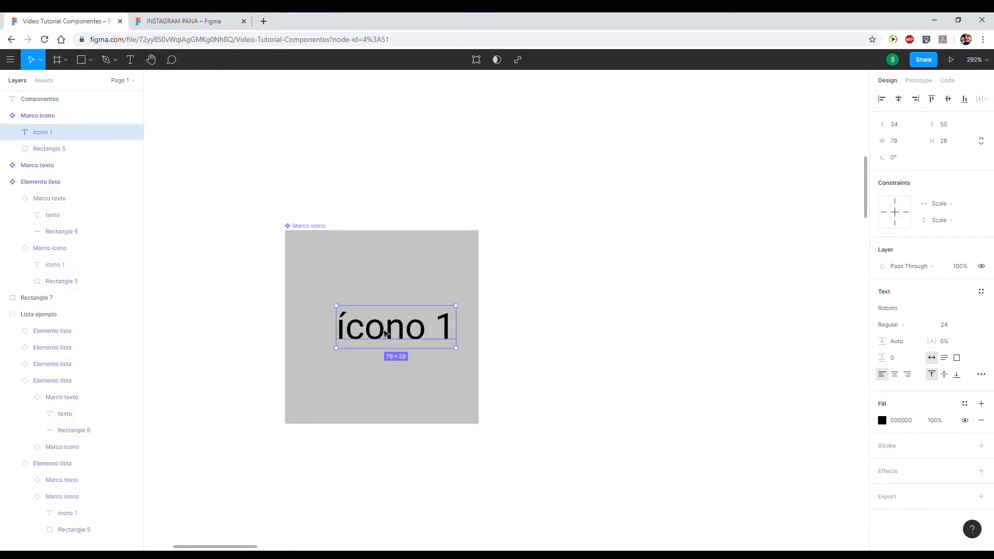
left_click_drag(386, 337, 377, 333)
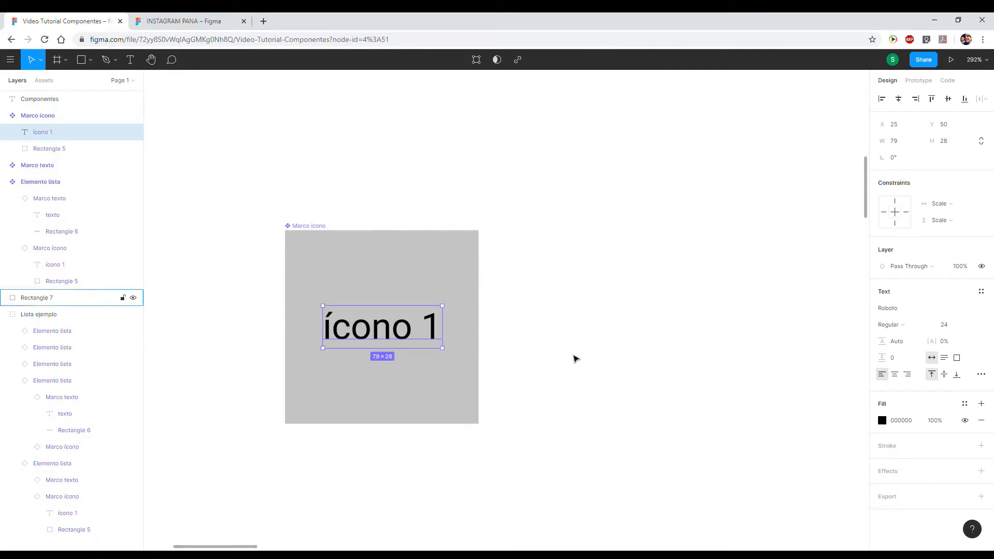
Examine how the label edit in the Marco ícono master carries over to the Lista ejemplo rows.
scroll(573, 358, "down", 5)
scroll(573, 358, "down", 4)
scroll(572, 355, "right", 10)
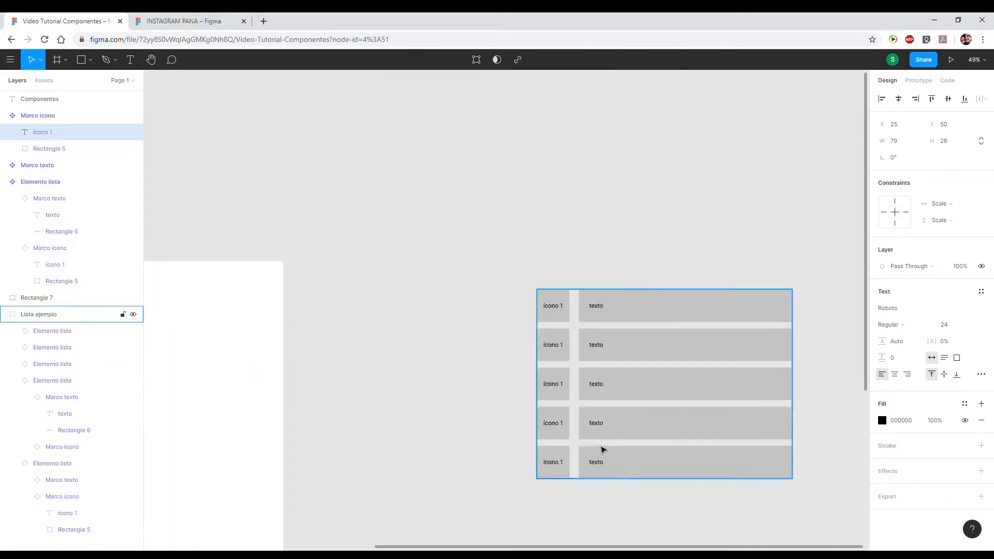
scroll(554, 414, "up", 1)
left_click(572, 311)
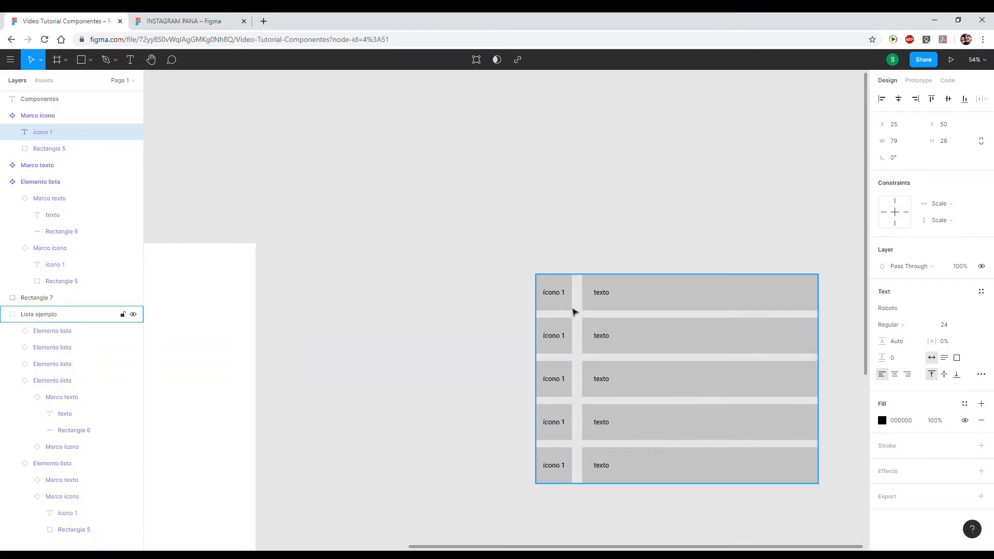
scroll(296, 355, "up", 5)
scroll(331, 441, "down", 5)
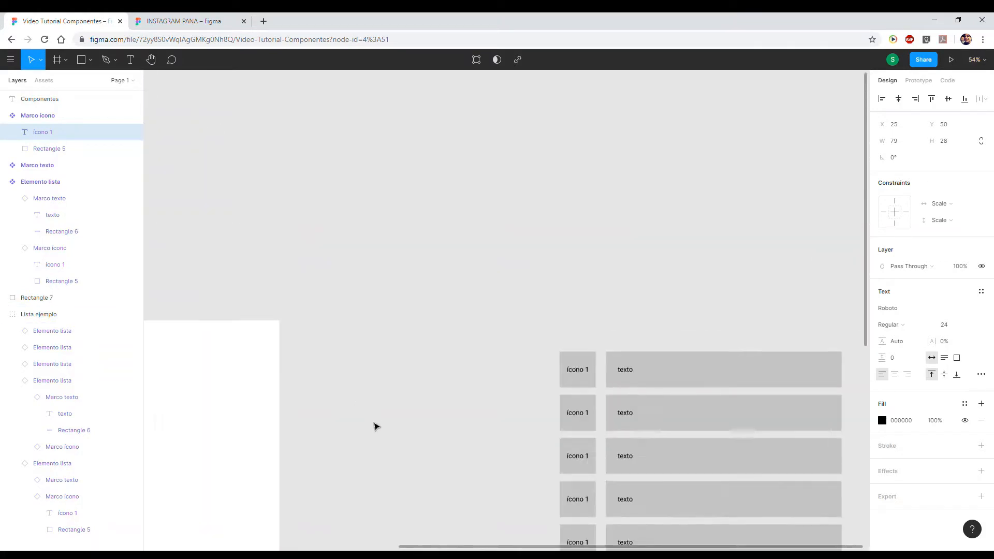
scroll(381, 418, "down", 4)
scroll(391, 406, "up", 3)
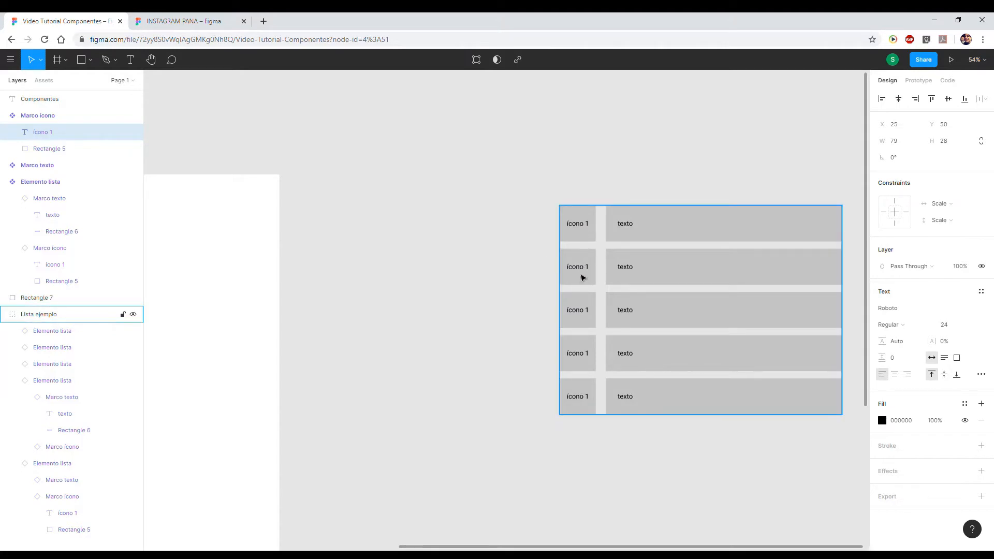
scroll(397, 385, "up", 3)
scroll(397, 384, "down", 1)
scroll(450, 358, "down", 2)
Change the Marco ícono master component's label on the Componentes board to "ícono n".
scroll(450, 359, "left", 5)
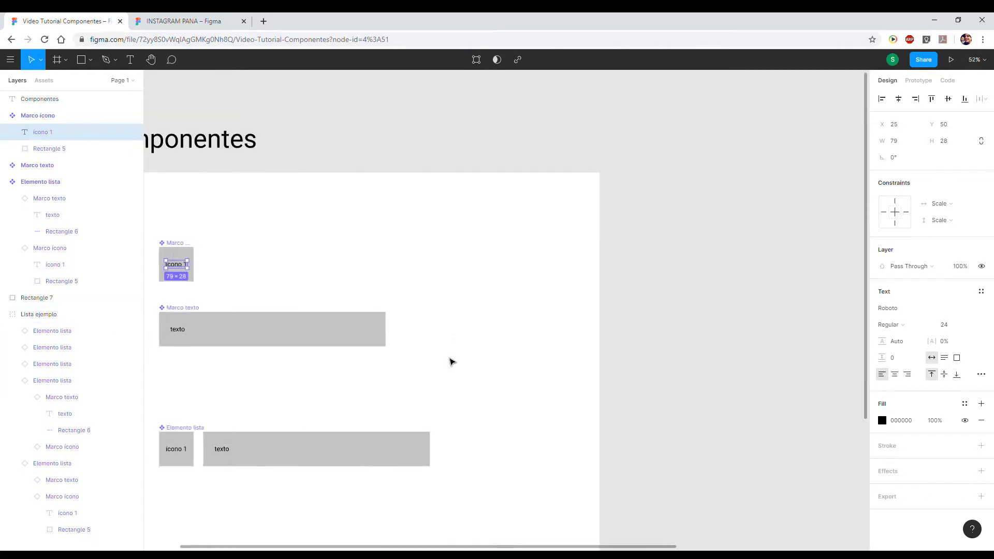
scroll(450, 361, "left", 5)
double_click(441, 270)
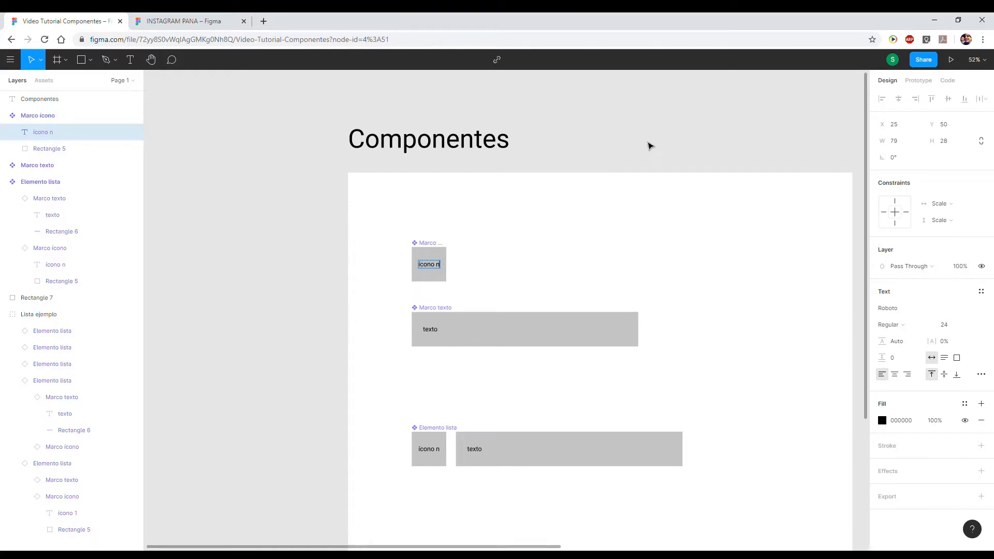
left_click(647, 142)
Examine the icon label in the first Lista ejemplo row against the labels of the other rows.
scroll(647, 143, "down", 5)
scroll(682, 210, "right", 4)
scroll(635, 204, "up", 5)
scroll(637, 207, "up", 5)
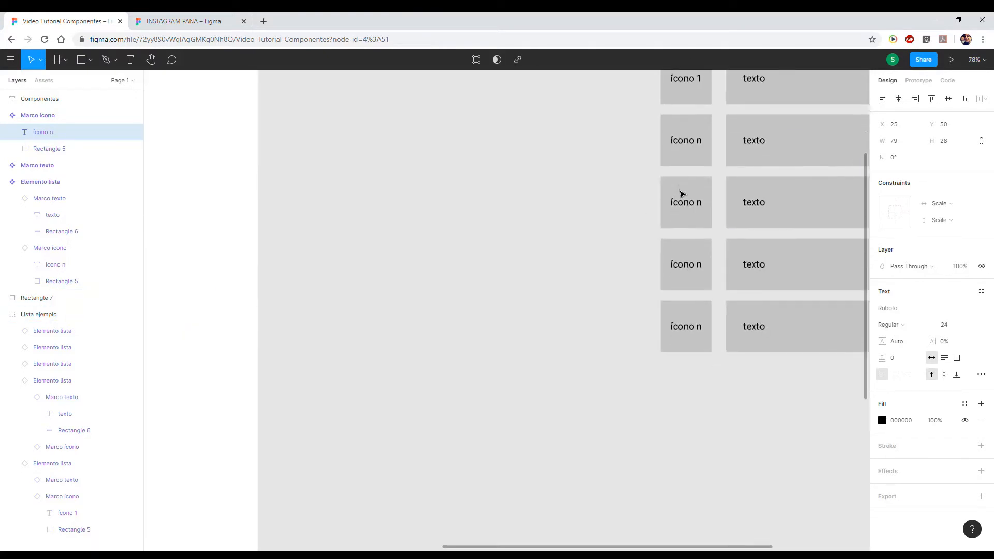
double_click(701, 162)
double_click(701, 164)
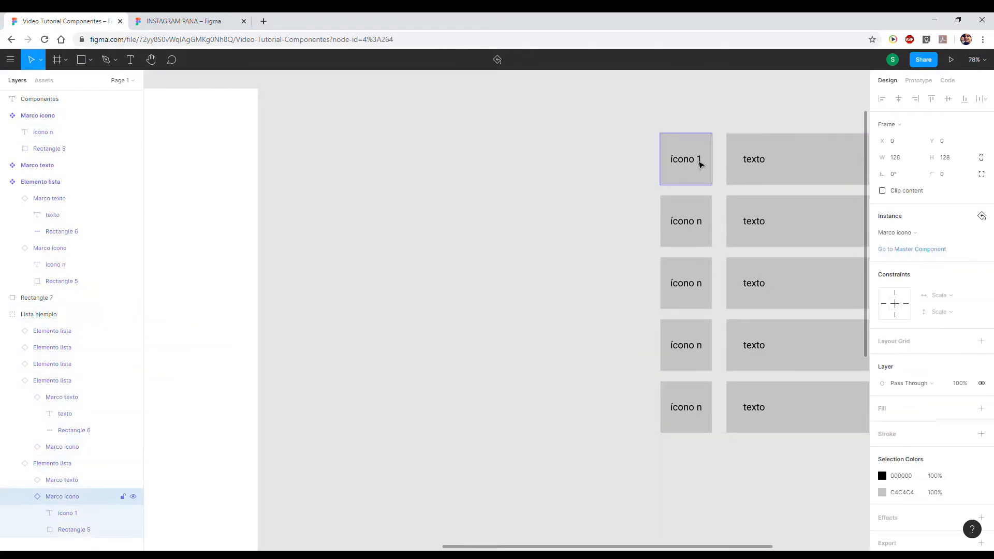
double_click(699, 165)
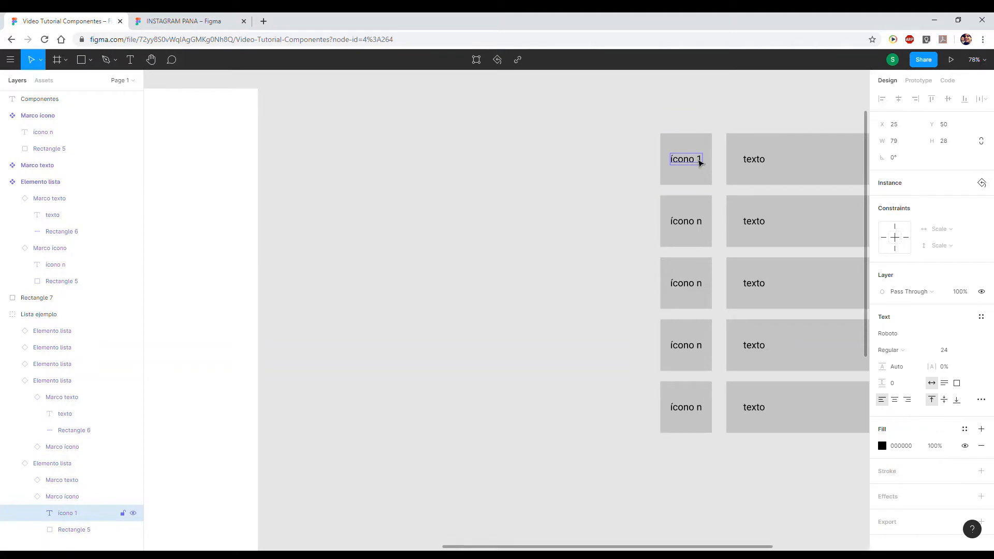
double_click(699, 163)
Override the icon label in the second Lista ejemplo row so that it reads "ícono 2".
left_click(695, 223)
double_click(696, 222)
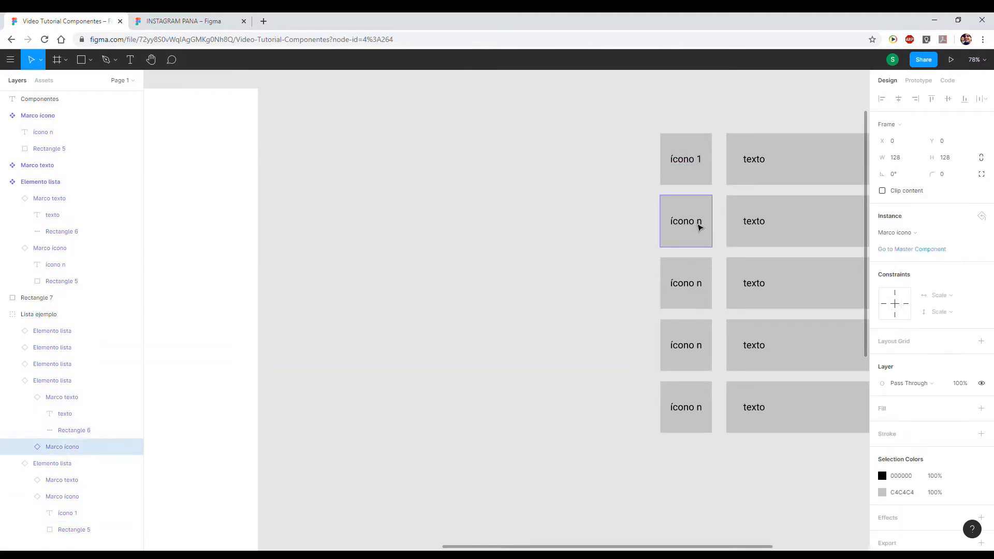
double_click(698, 223)
double_click(700, 226)
left_click(700, 226)
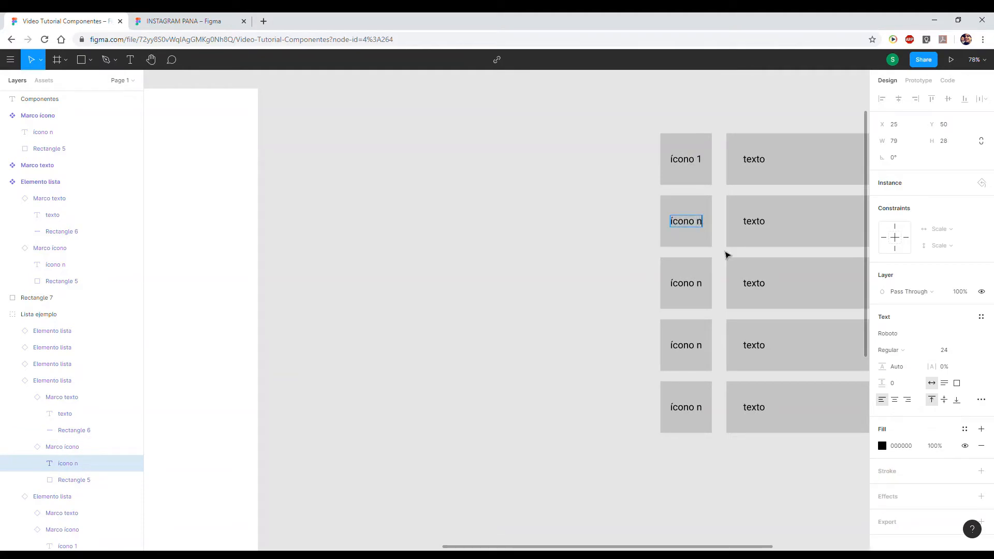
key("BackSpace")
type("2")
Change the icon labels of the third and fourth Lista ejemplo rows to "ícono 2" and "ícono 3".
left_click(699, 284)
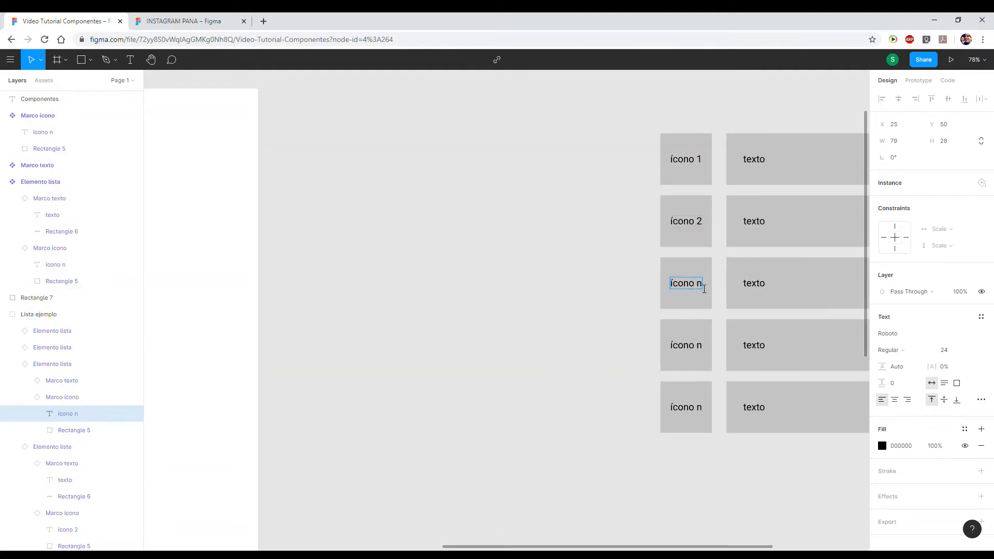
key("BackSpace")
type("2")
left_click(701, 356)
key("BackSpace")
type("3")
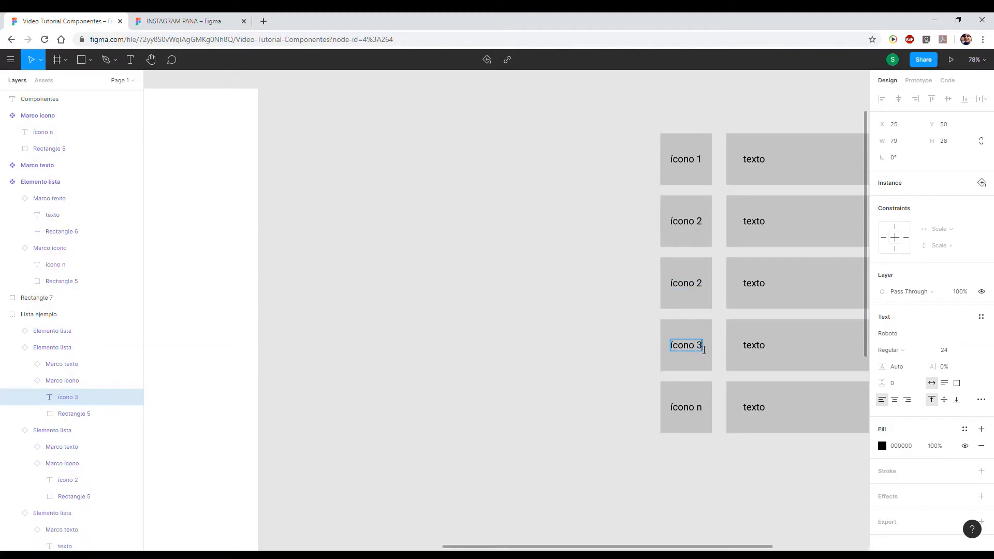
Change the icon label of the fifth Lista ejemplo row to "ícono 4" and deselect it.
left_click(699, 413)
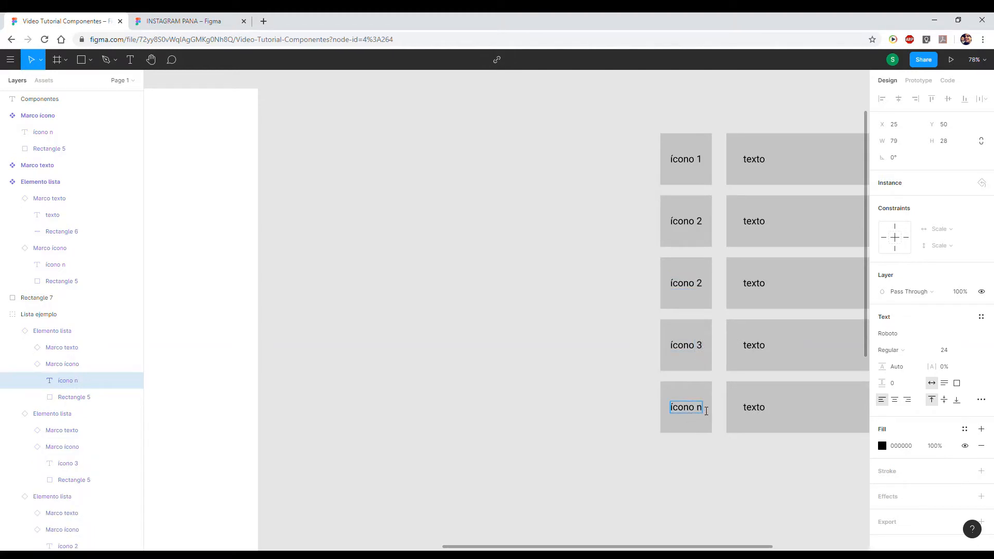
key("BackSpace")
type("4")
key("Escape")
scroll(553, 344, "right", 5)
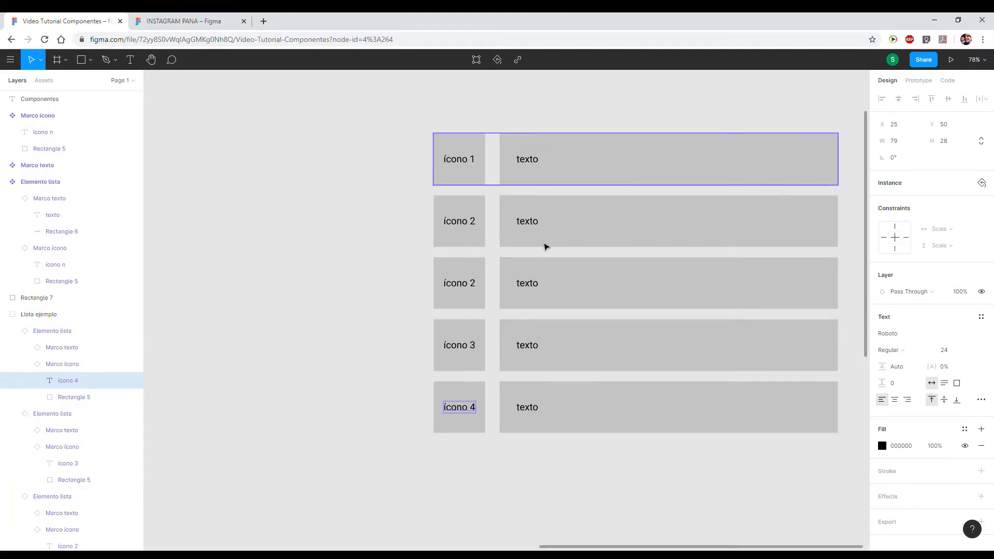
left_click(406, 450)
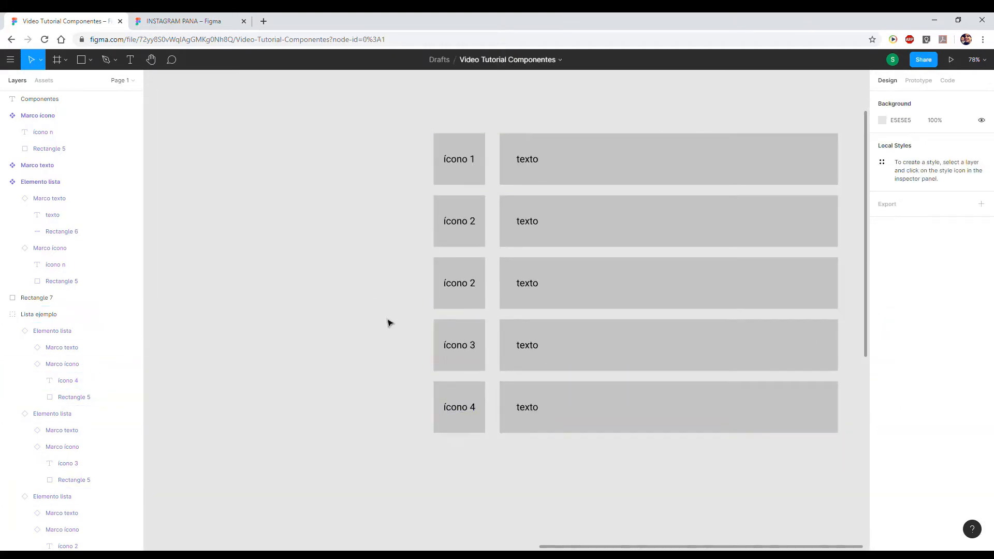
Select the Lista ejemplo group to inspect its row spacing and collapse its nested layers.
scroll(451, 282, "right", 2)
scroll(402, 297, "down", 3)
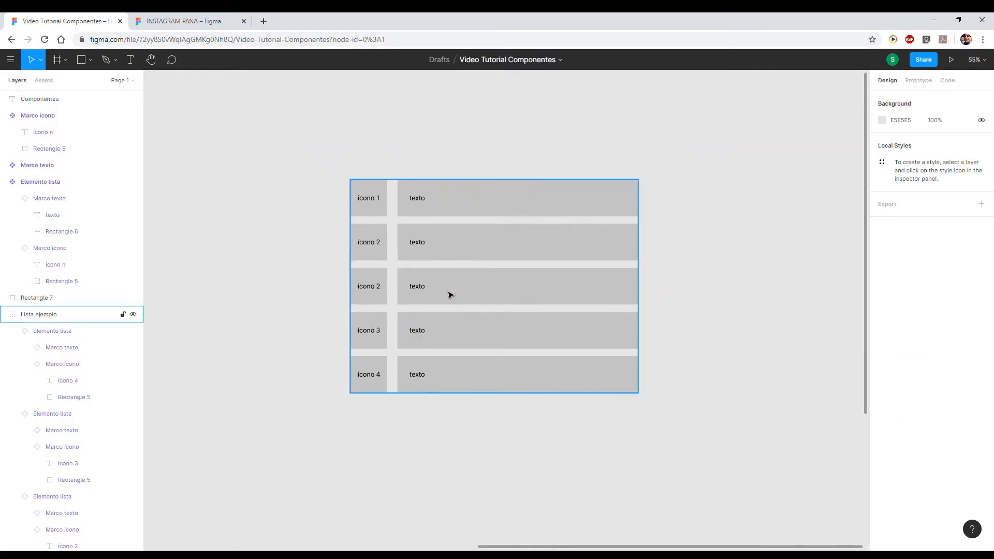
left_click(469, 250)
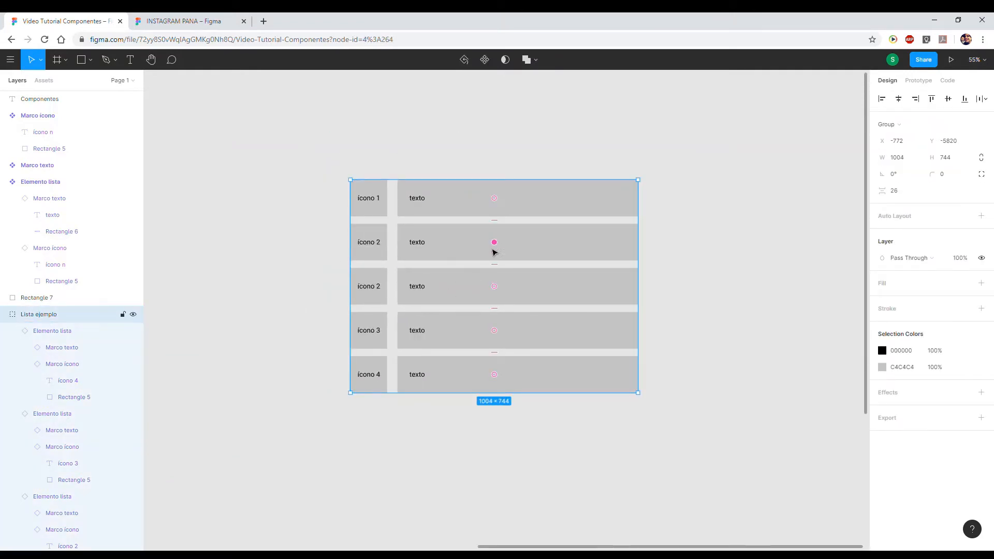
scroll(495, 252, "up", 2)
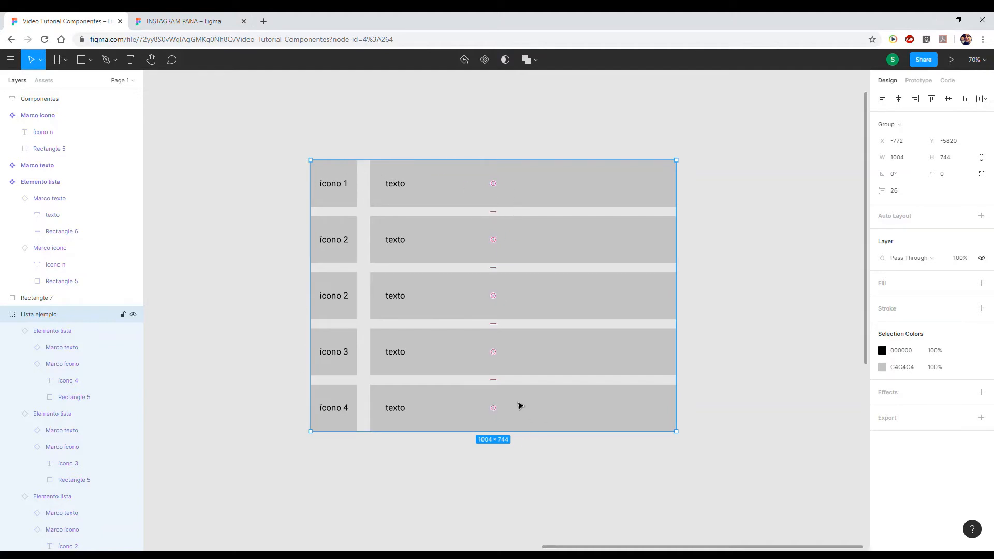
left_click(4, 316)
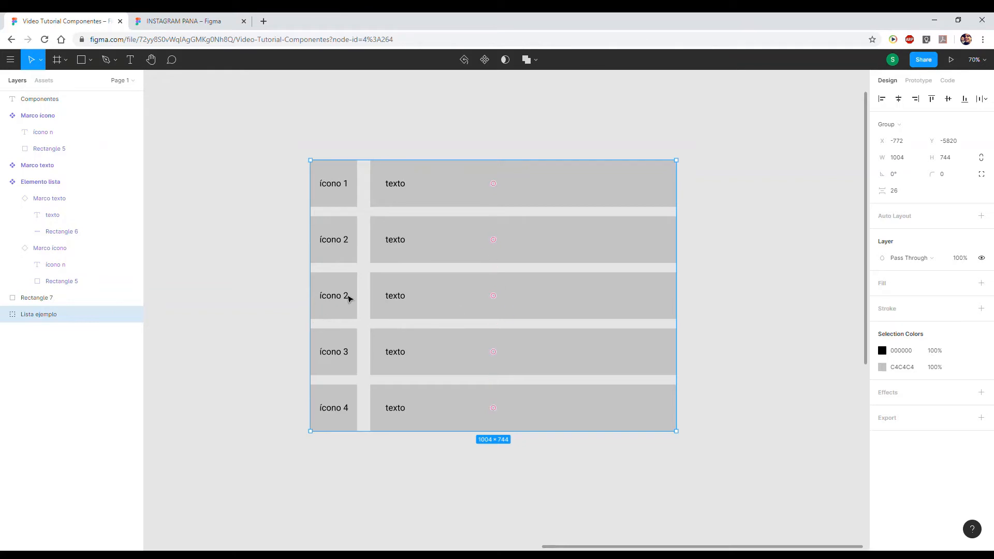
Change the duplicated icon label in the third Lista ejemplo row to "ícono 5".
double_click(348, 302)
double_click(348, 302)
double_click(349, 302)
double_click(347, 302)
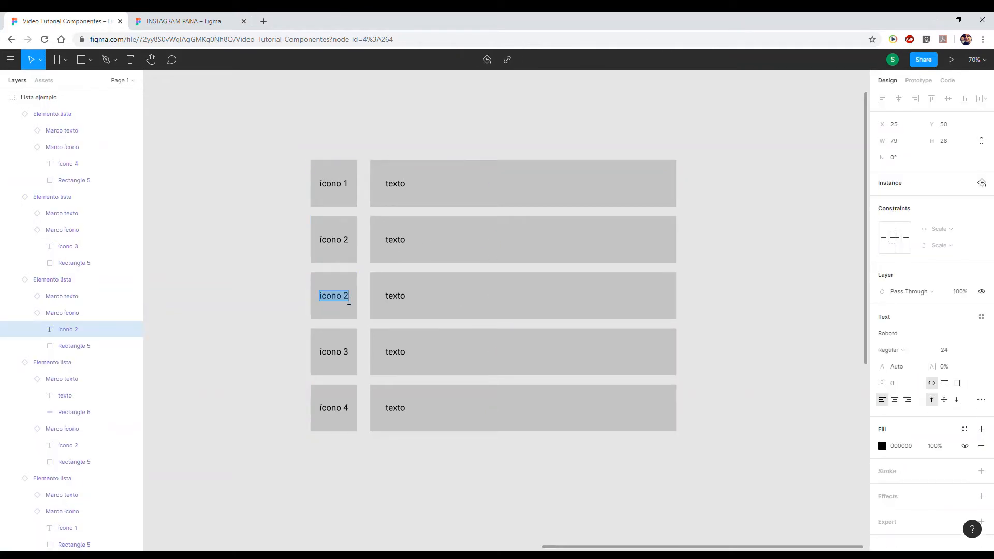
type("5")
key("Escape")
left_click(269, 303)
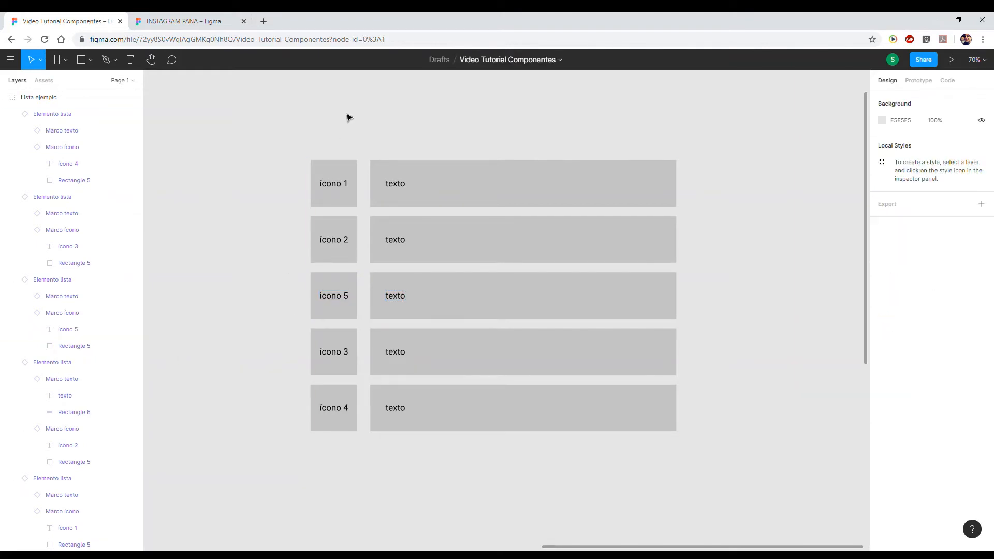
Reorder the Lista ejemplo rows by moving the "ícono 5" row to second place and the "ícono 2" row to the end.
left_click(431, 321)
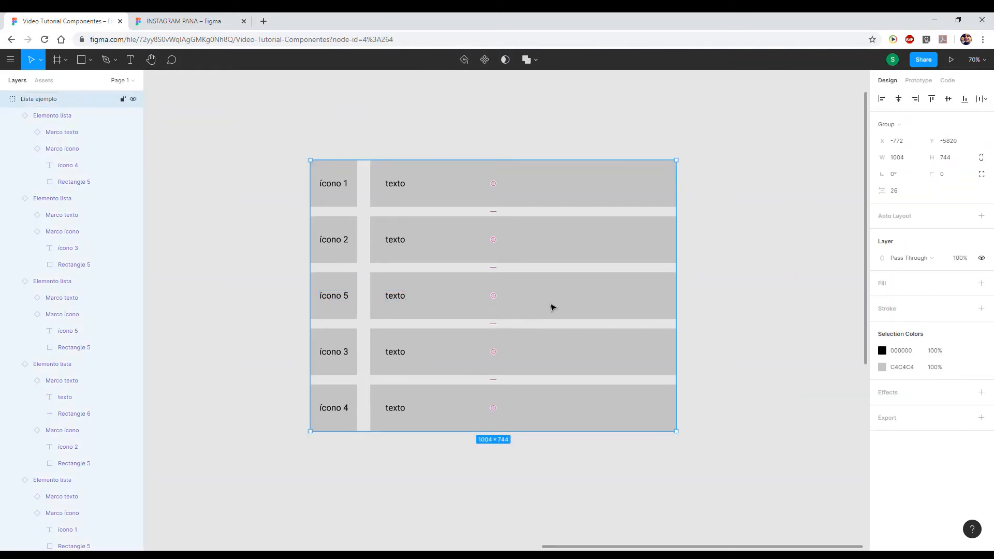
left_click_drag(496, 301, 487, 262)
left_click(328, 435)
left_click_drag(497, 302, 500, 413)
left_click(310, 466)
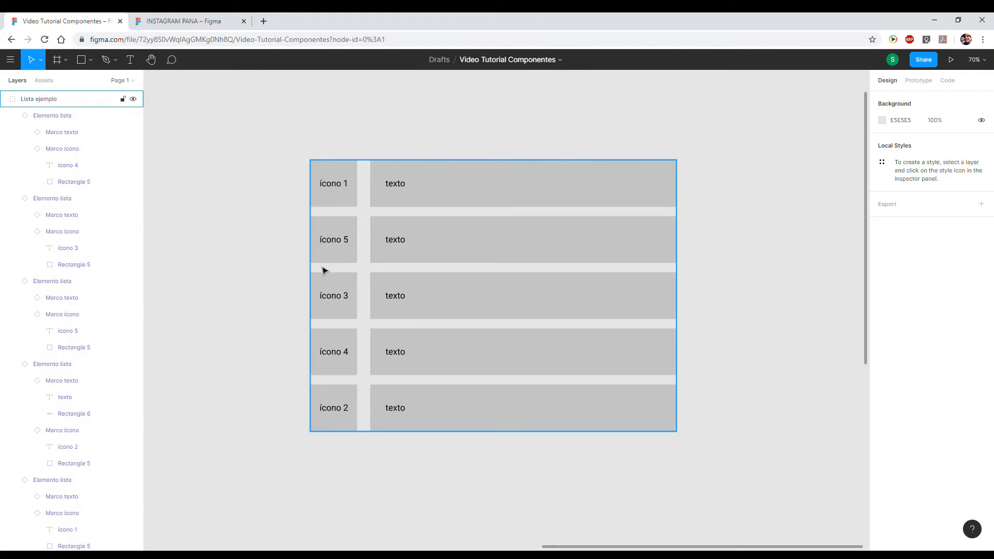
Collapse the nested layers of the Lista ejemplo group and of the Marco ícono and Elemento lista components.
scroll(315, 275, "down", 1)
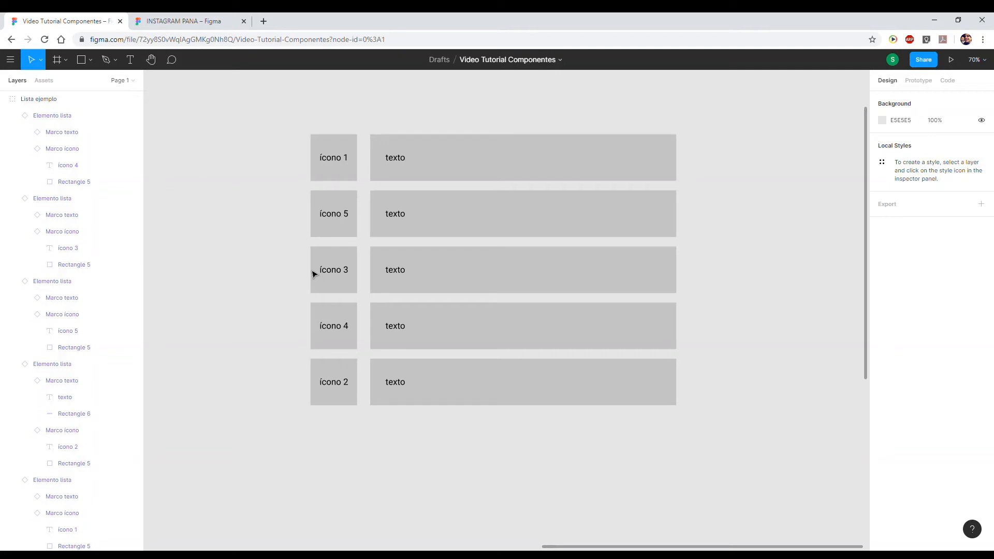
left_click(507, 274)
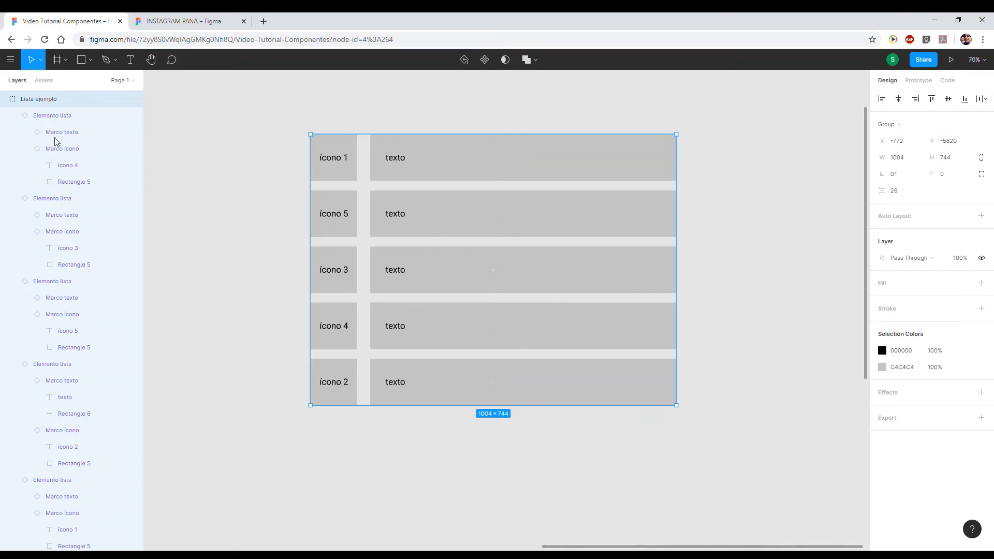
left_click(5, 100)
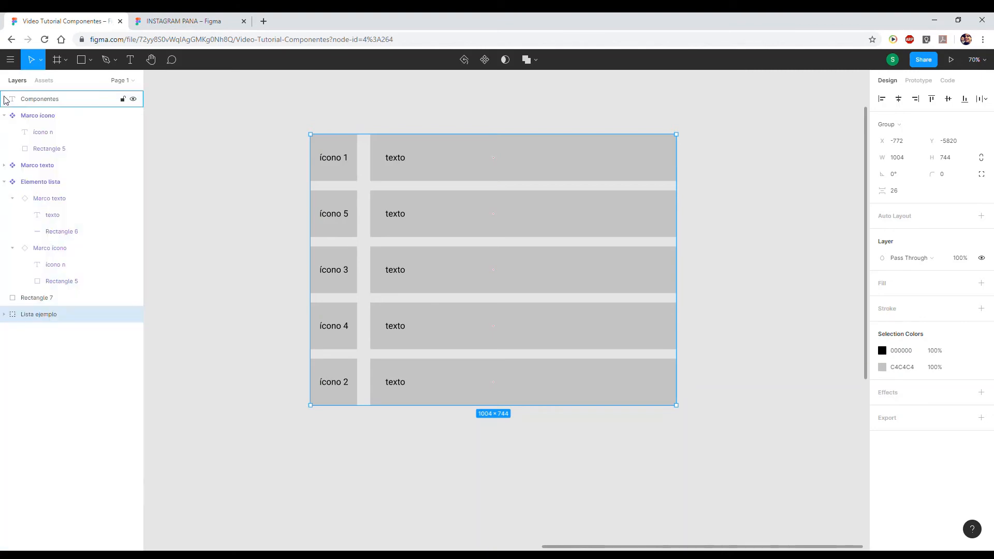
left_click(5, 116)
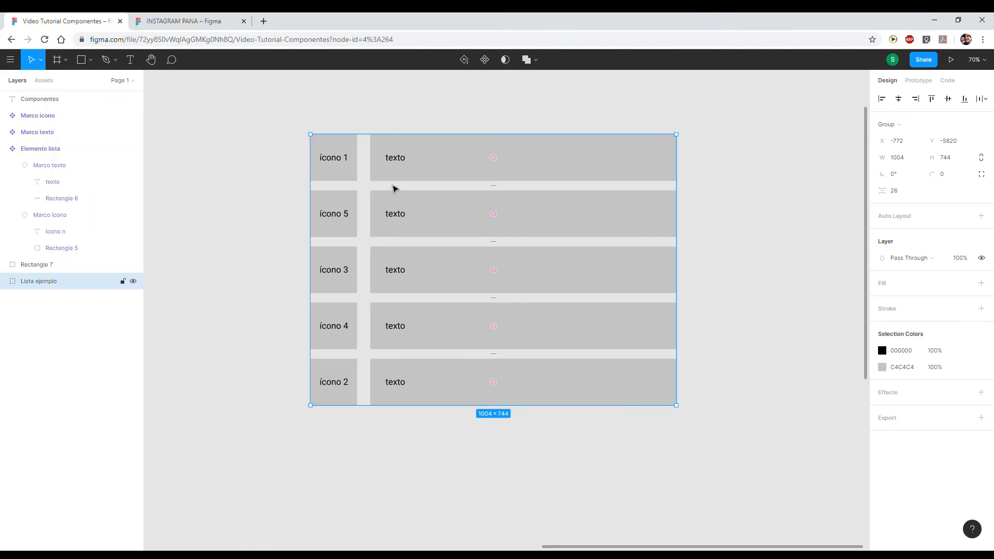
left_click(4, 149)
left_click(2, 151)
left_click(4, 150)
Rename the Rectangle 7 background layer as "Fondo Componentes".
double_click(46, 165)
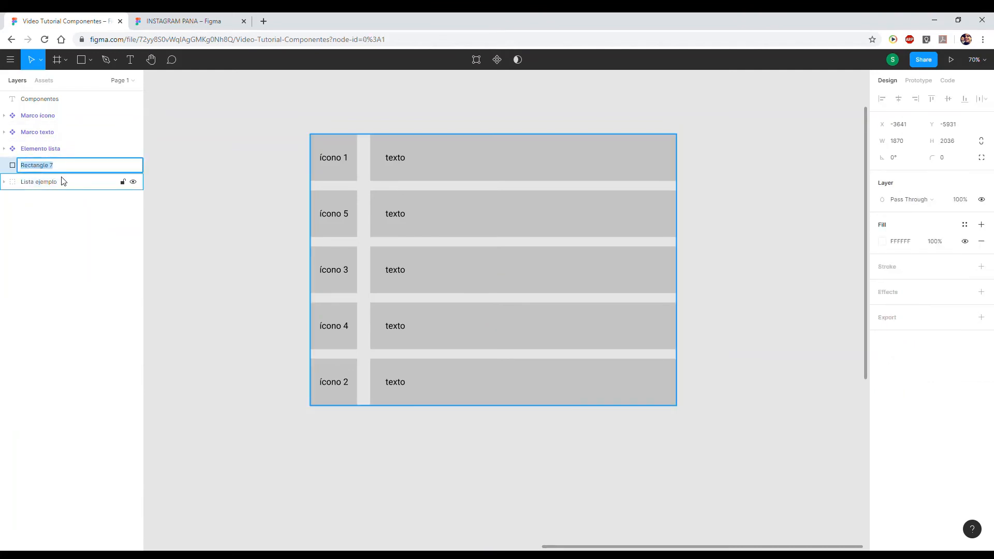
type("Fondo Componentes")
key("Return")
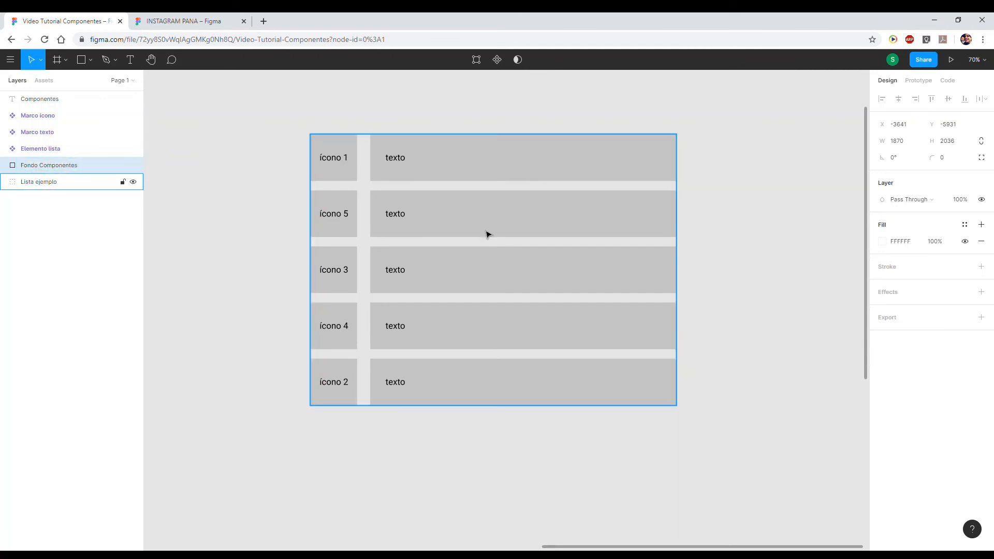